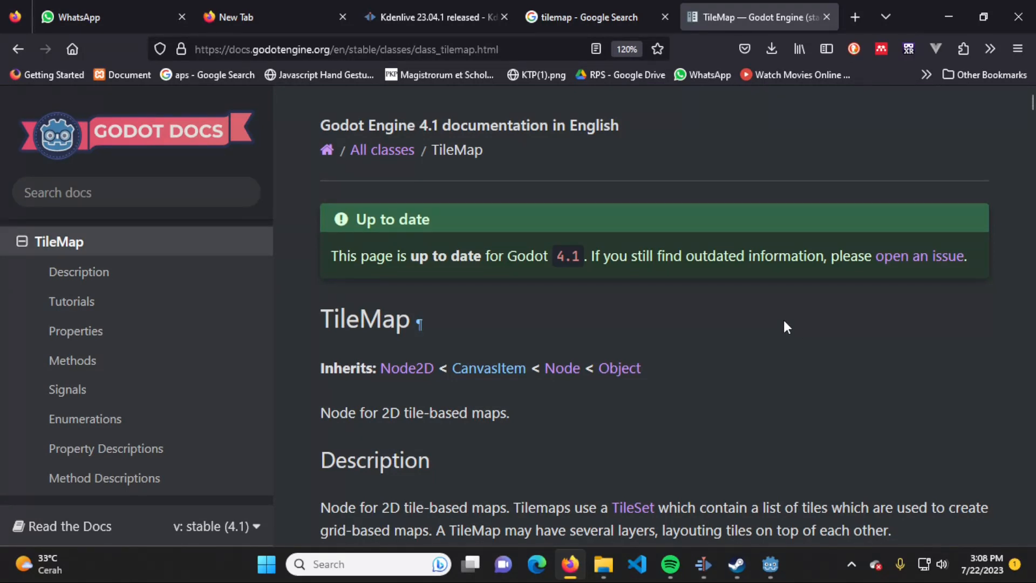
Examine the TileMap documentation introduction and browse the tilemap image search results for example tilemaps.
{"action": "scroll", "coordinate": [783, 319], "scroll_direction": "down", "scroll_amount": 3}
{"action": "scroll", "coordinate": [784, 320], "scroll_direction": "up", "scroll_amount": 3}
{"action": "scroll", "coordinate": [788, 327], "scroll_direction": "down", "scroll_amount": 2}
{"action": "scroll", "coordinate": [785, 321], "scroll_direction": "up", "scroll_amount": 2}
{"action": "left_click", "coordinate": [570, 3]}
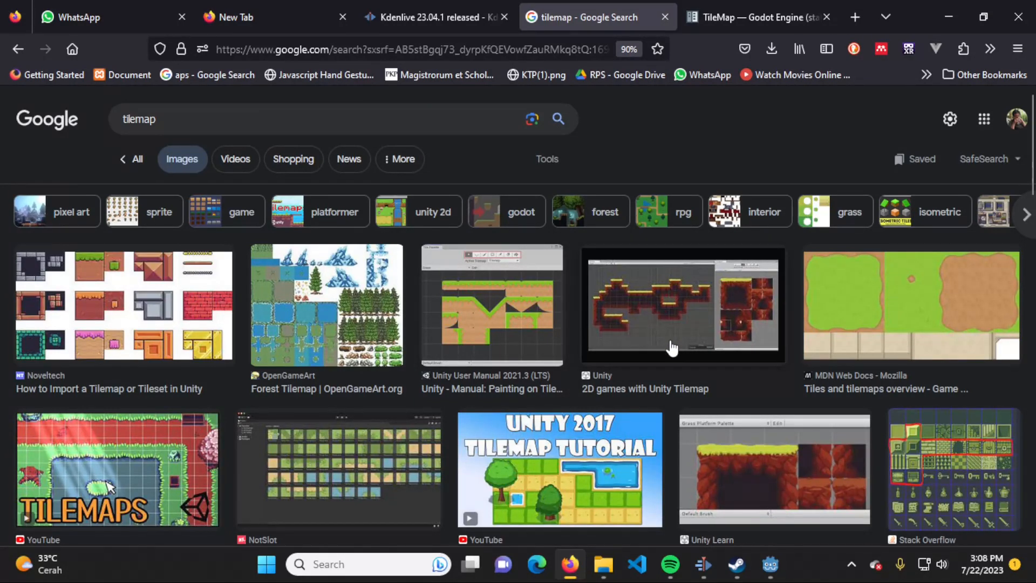
{"action": "scroll", "coordinate": [672, 348], "scroll_direction": "down", "scroll_amount": 3}
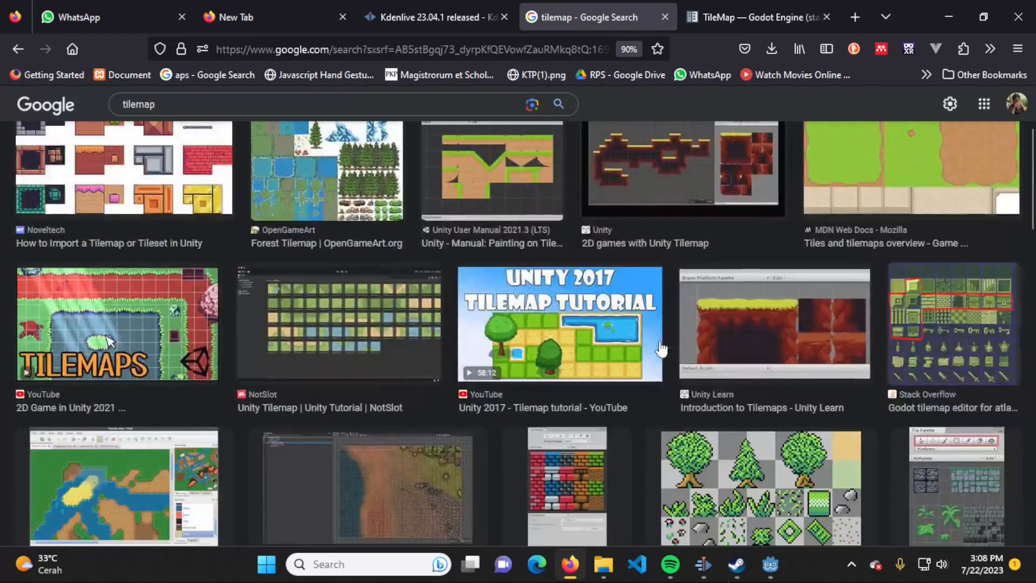
{"action": "scroll", "coordinate": [702, 256], "scroll_direction": "down", "scroll_amount": 3}
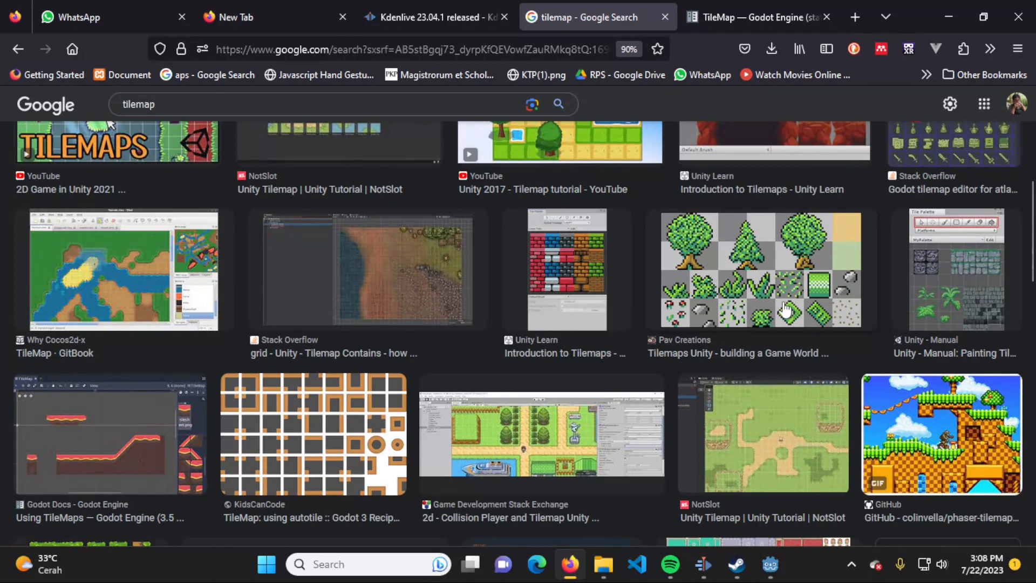
{"action": "scroll", "coordinate": [776, 330], "scroll_direction": "down", "scroll_amount": 1}
{"action": "scroll", "coordinate": [776, 329], "scroll_direction": "up", "scroll_amount": 1}
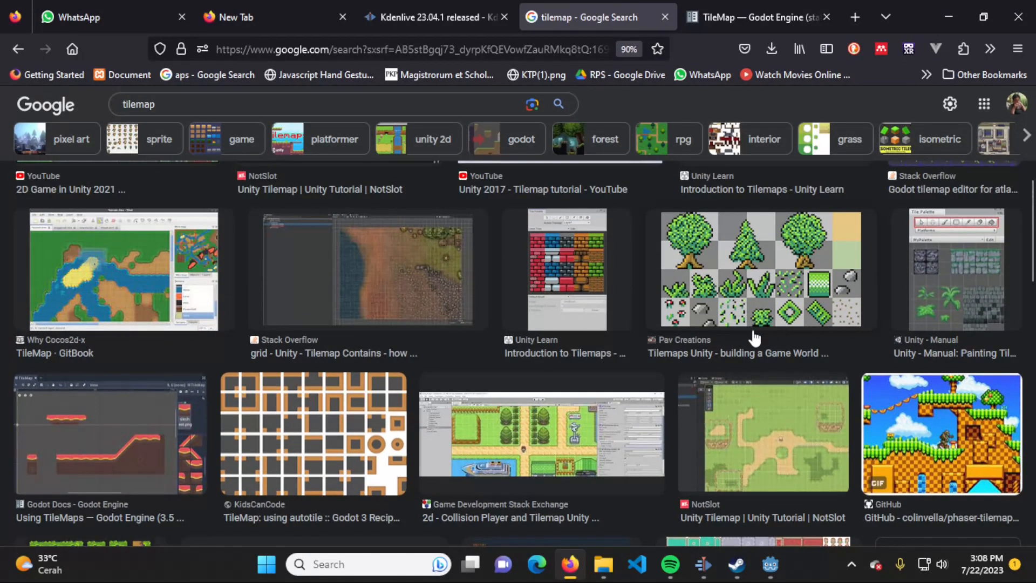
{"action": "scroll", "coordinate": [753, 341], "scroll_direction": "down", "scroll_amount": 1}
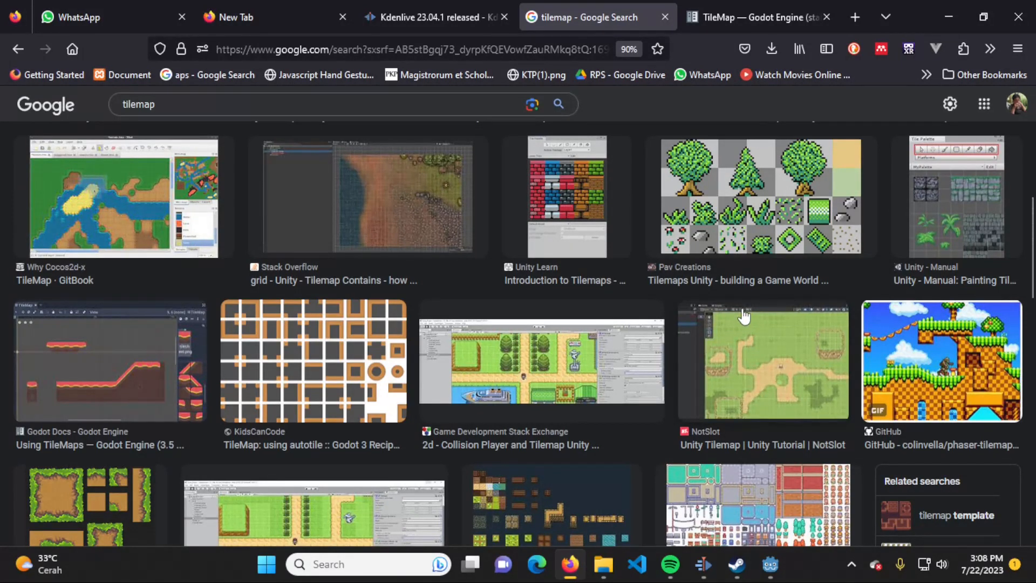
{"action": "scroll", "coordinate": [569, 335], "scroll_direction": "down", "scroll_amount": 2}
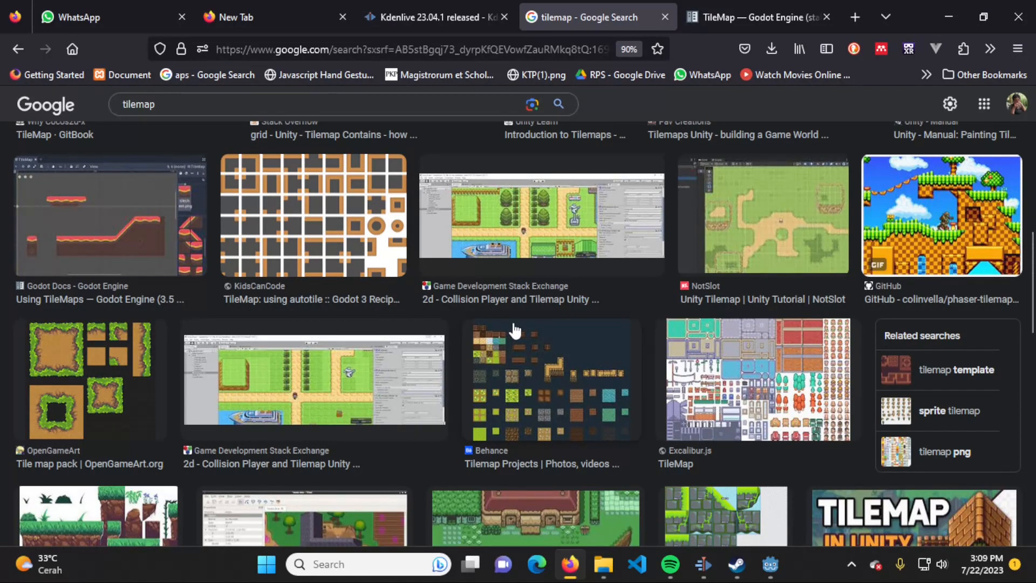
{"action": "scroll", "coordinate": [598, 338], "scroll_direction": "down", "scroll_amount": 1}
{"action": "scroll", "coordinate": [598, 338], "scroll_direction": "down", "scroll_amount": 6}
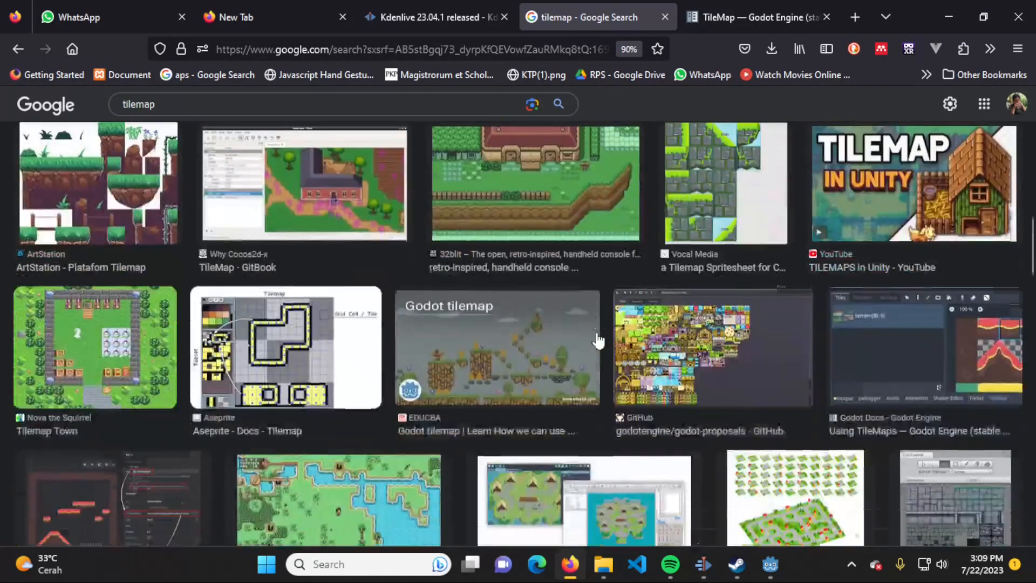
{"action": "scroll", "coordinate": [594, 341], "scroll_direction": "up", "scroll_amount": 5}
{"action": "scroll", "coordinate": [593, 341], "scroll_direction": "down", "scroll_amount": 8}
{"action": "scroll", "coordinate": [594, 341], "scroll_direction": "up", "scroll_amount": 2}
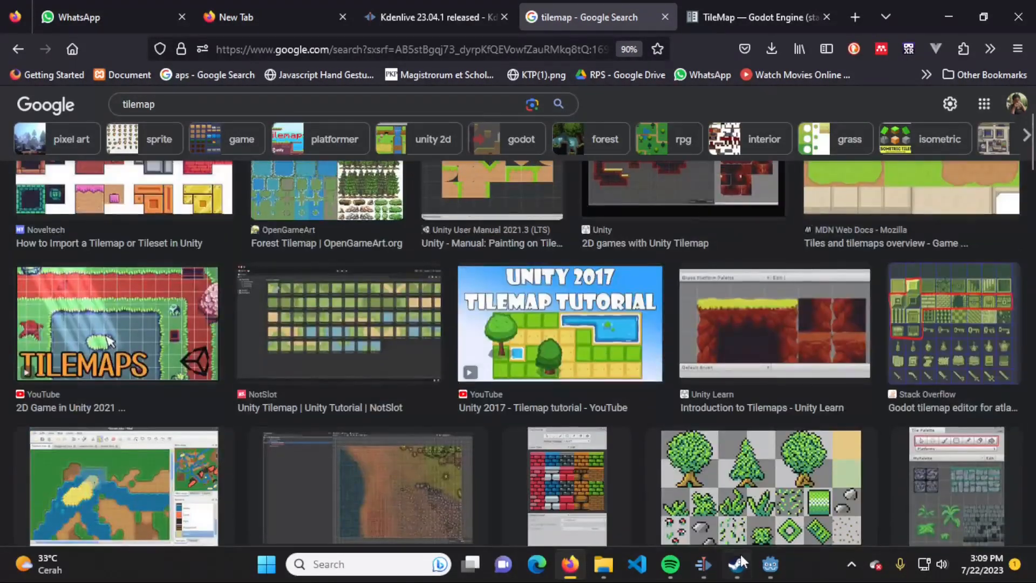
Switch to Godot Engine and inspect the Tile3.png texture in the Gambar folder.
{"action": "left_click", "coordinate": [770, 564]}
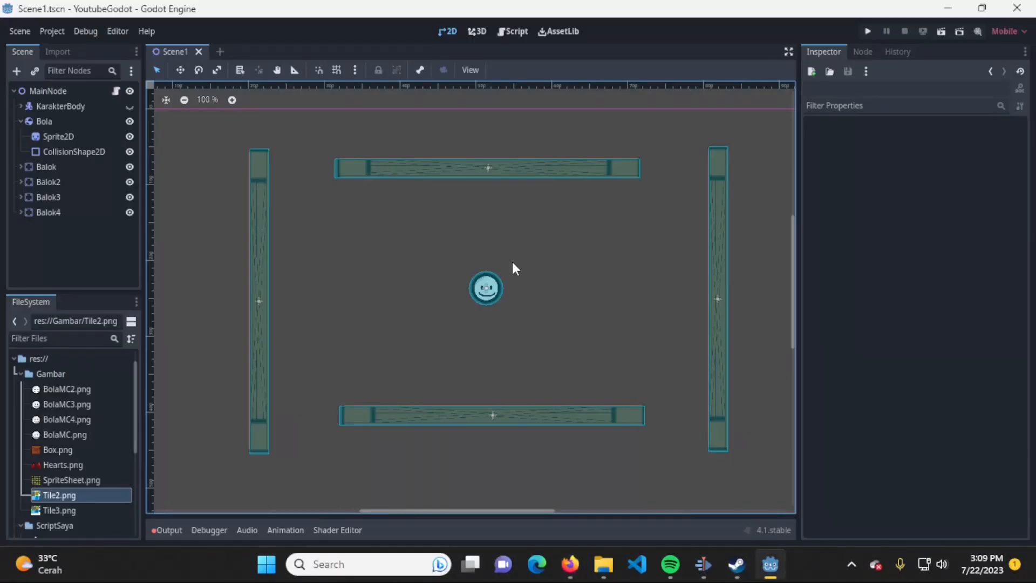
{"action": "left_click", "coordinate": [78, 122]}
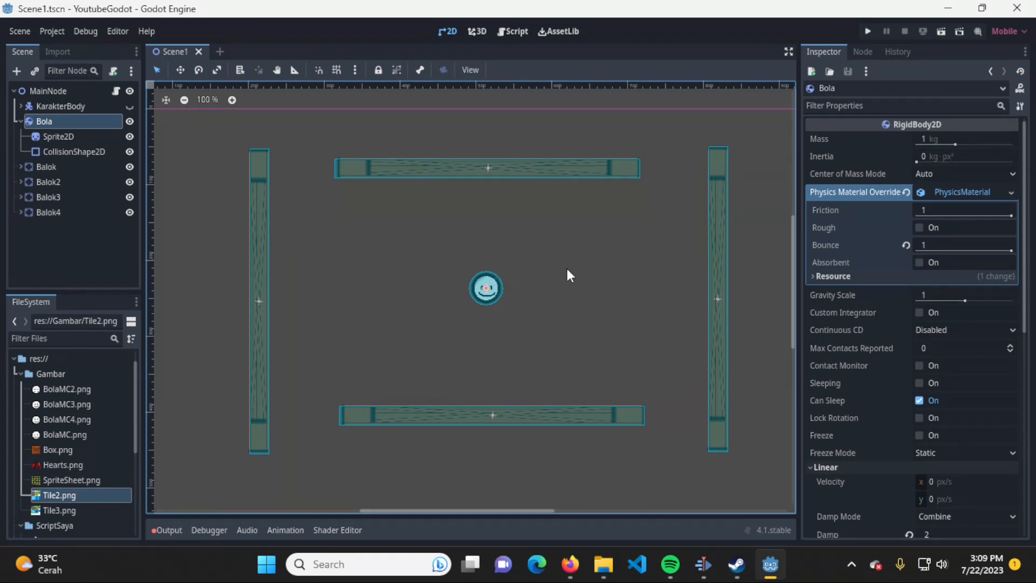
{"action": "mouse_move", "coordinate": [567, 270]}
{"action": "middle_mouse_down"}
{"action": "mouse_move", "coordinate": [471, 298]}
{"action": "mouse_move", "coordinate": [591, 265]}
{"action": "mouse_move", "coordinate": [579, 269]}
{"action": "middle_mouse_up"}
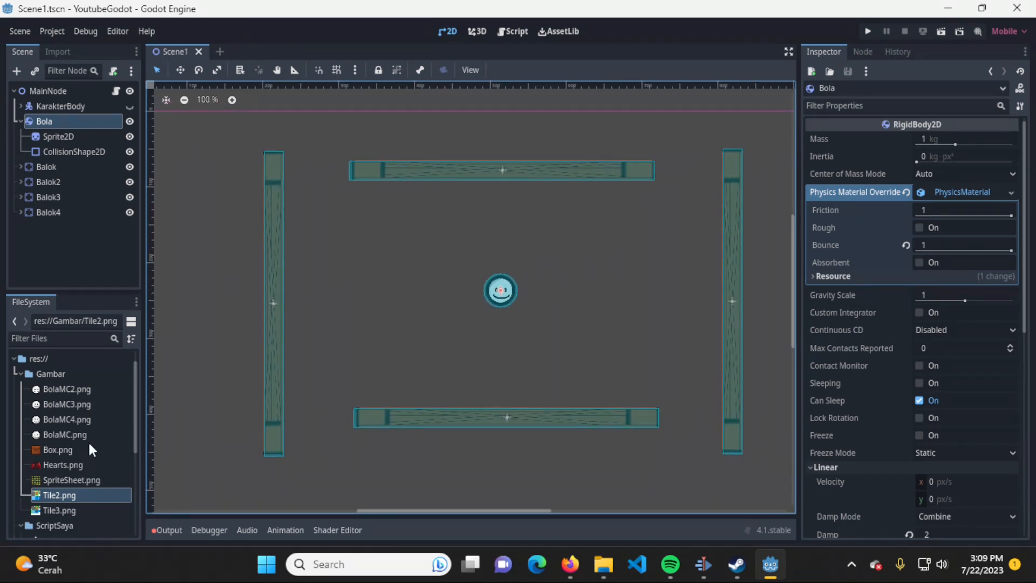
{"action": "left_click", "coordinate": [91, 510]}
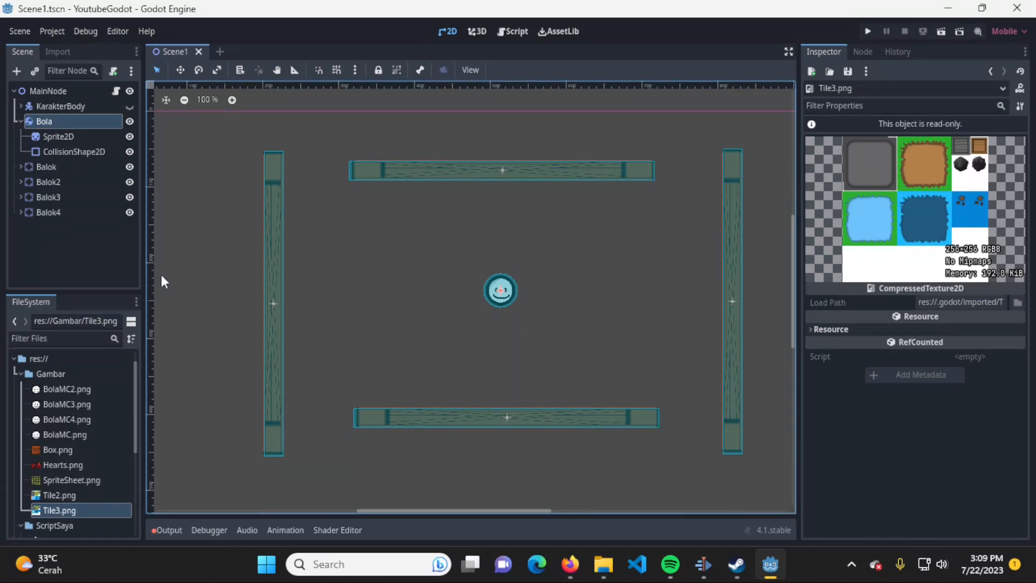
Collapse the Bola node and add a TileMap node as a child of MainNode.
{"action": "left_click", "coordinate": [21, 122]}
{"action": "left_click", "coordinate": [62, 223]}
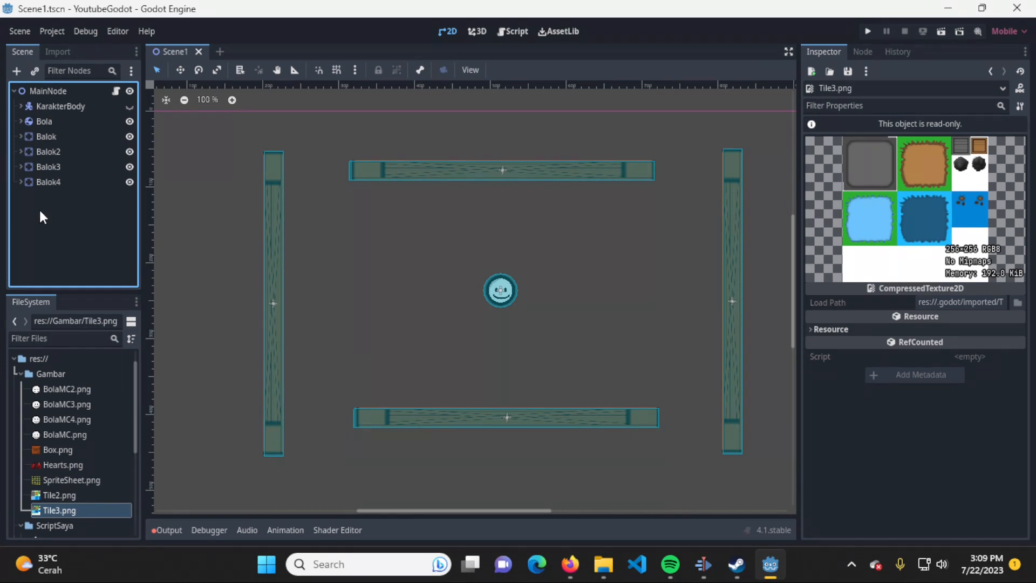
{"action": "right_click", "coordinate": [69, 95]}
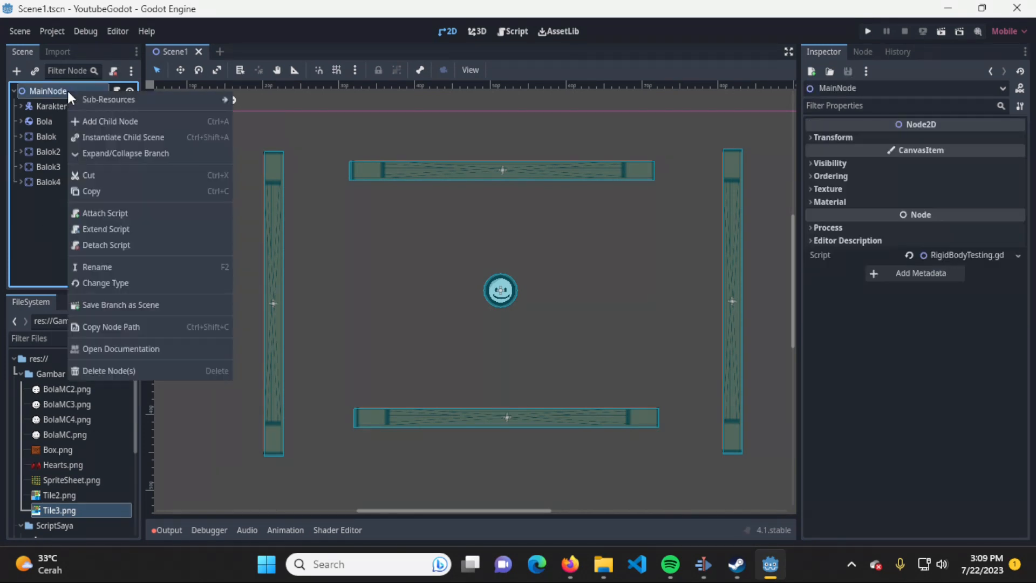
{"action": "left_click", "coordinate": [155, 121]}
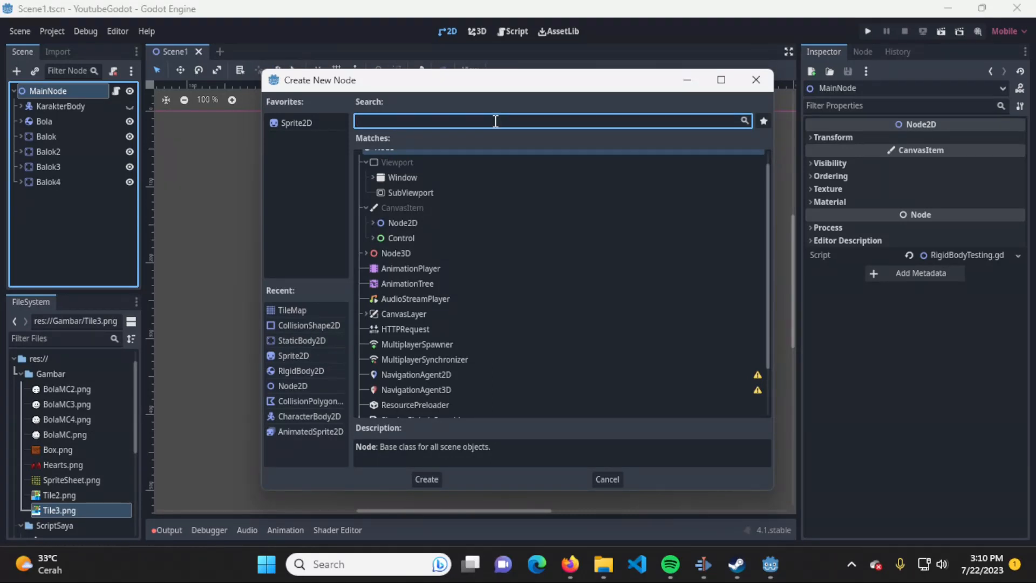
{"action": "type", "text": "tilemap"}
{"action": "key", "text": "Return"}
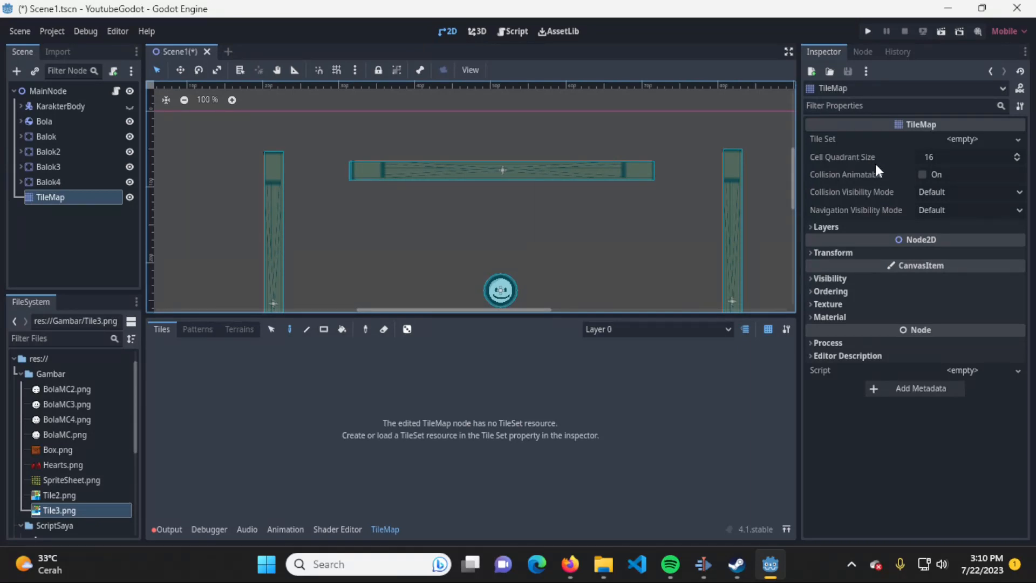
Examine the TileMap node's Tile Set, quadrant size, collision and visibility mode properties, and the scene around the origin.
{"action": "left_click", "coordinate": [854, 139]}
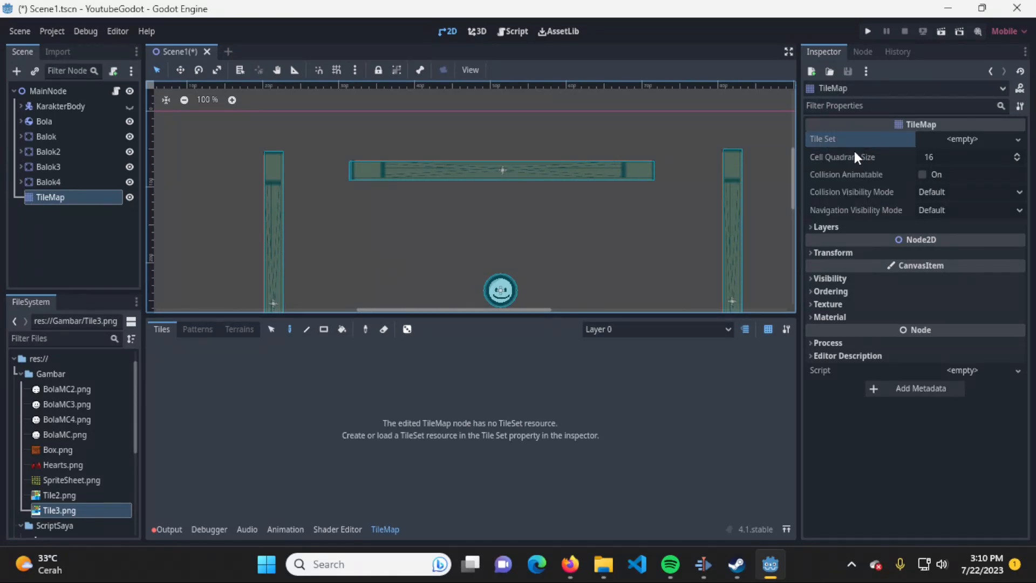
{"action": "left_click", "coordinate": [854, 160]}
{"action": "left_click", "coordinate": [857, 176]}
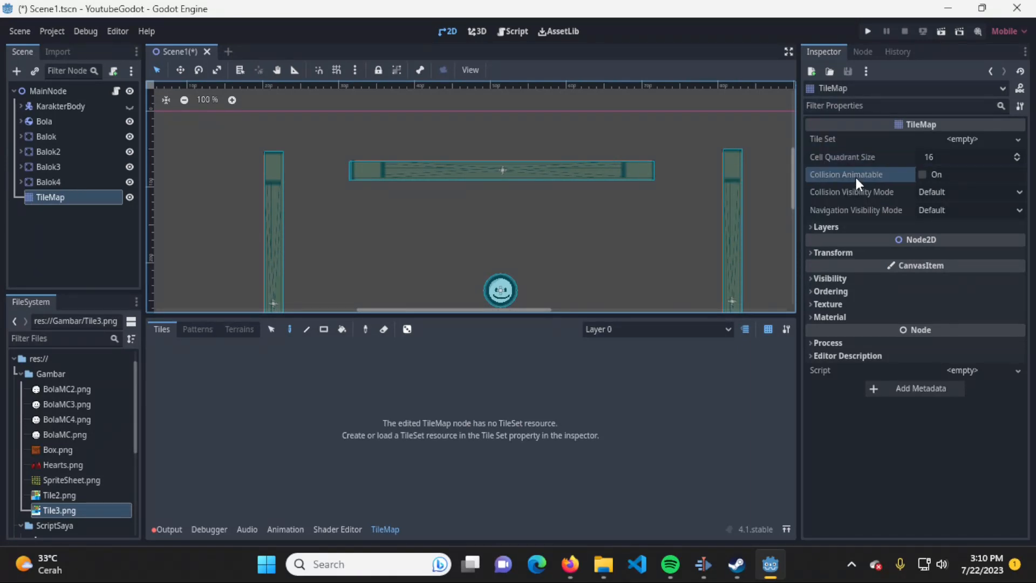
{"action": "left_click", "coordinate": [861, 194]}
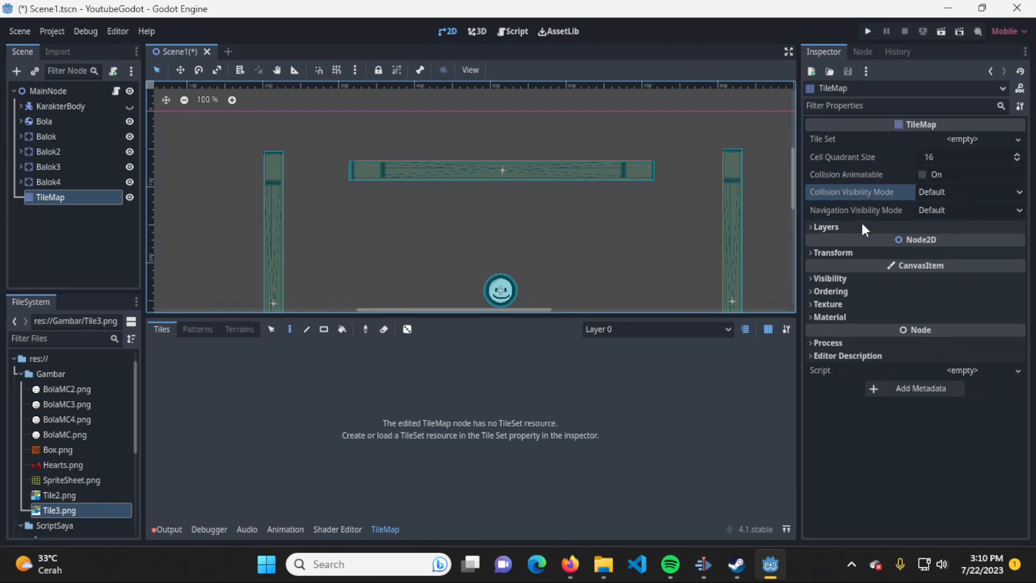
{"action": "left_click", "coordinate": [860, 212]}
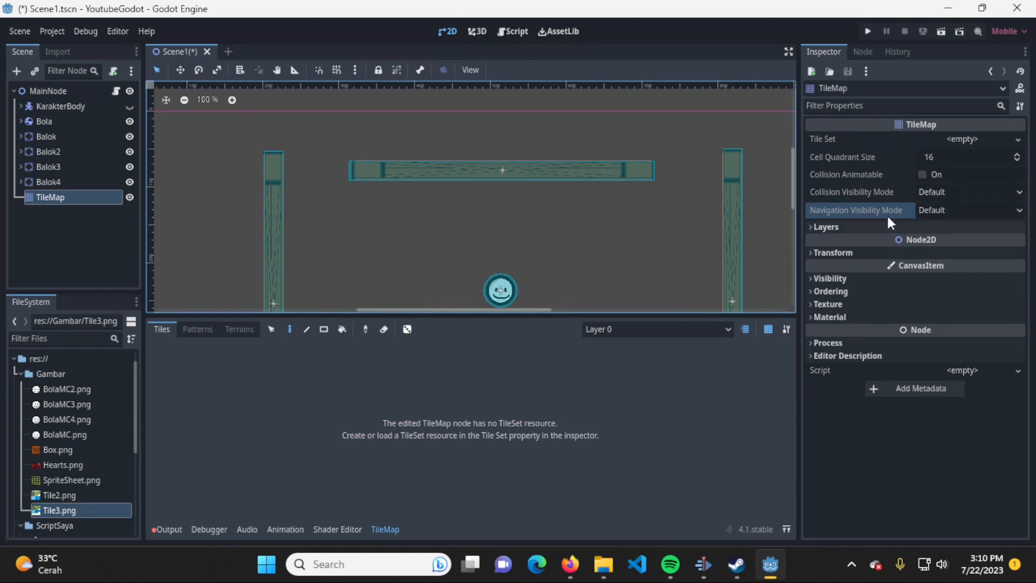
{"action": "left_click", "coordinate": [876, 139]}
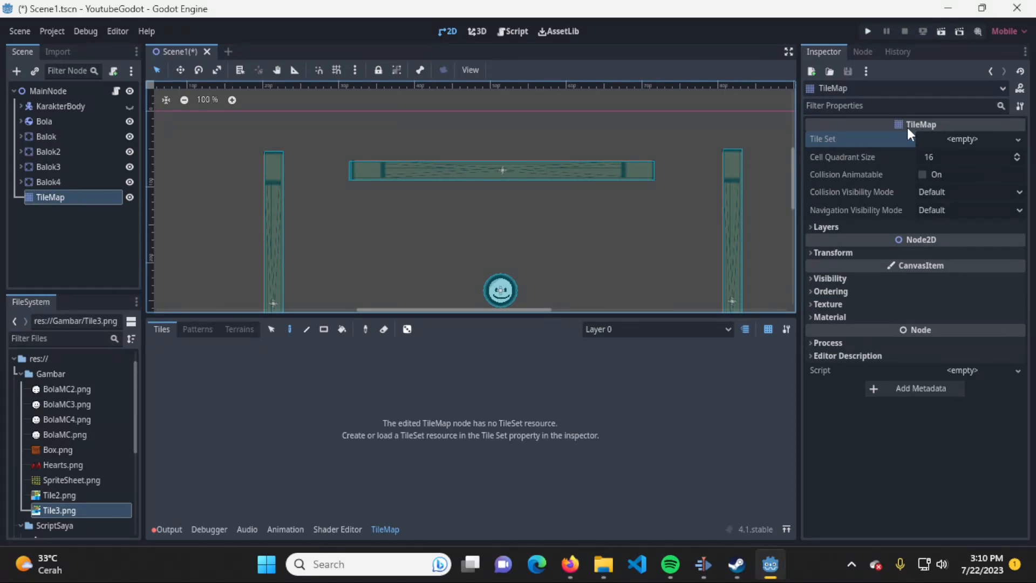
{"action": "middle_click_drag", "start_coordinate": [410, 172], "coordinate": [475, 120]}
{"action": "scroll", "coordinate": [469, 191], "scroll_direction": "down", "scroll_amount": 5}
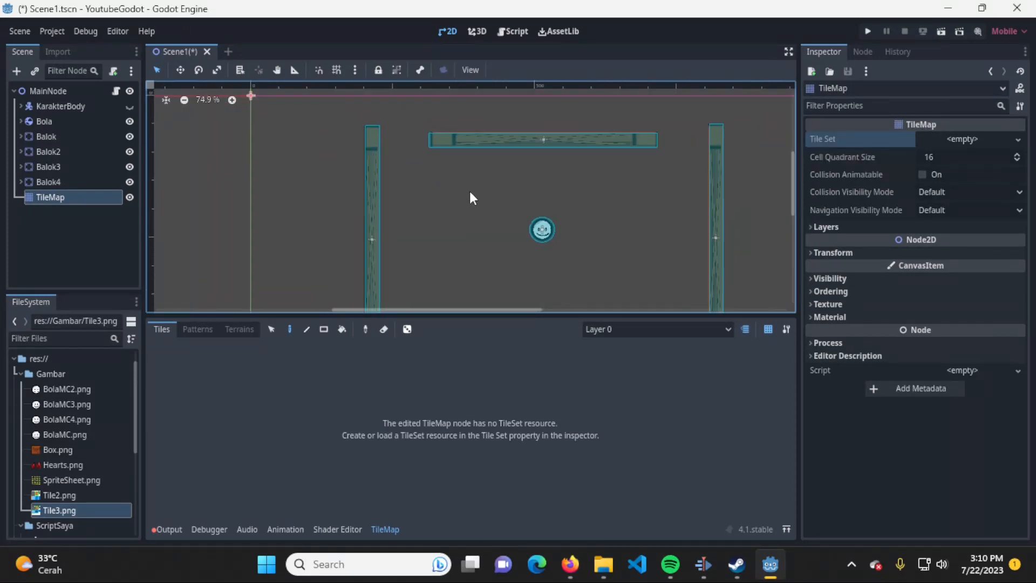
{"action": "middle_click_drag", "start_coordinate": [470, 193], "coordinate": [458, 224]}
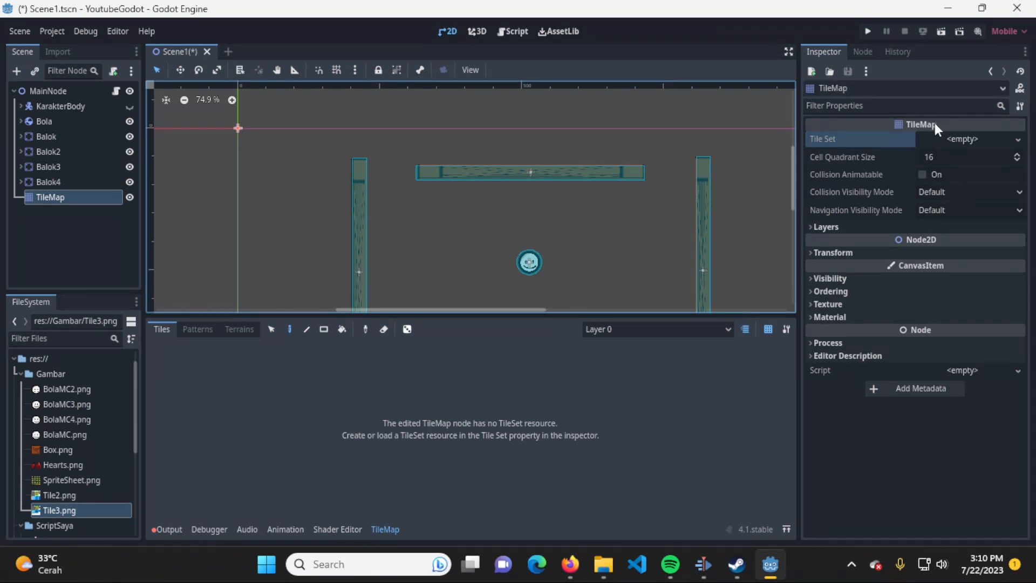
Assign a new TileSet resource to the TileMap's Tile Set property and expand its settings.
{"action": "left_click", "coordinate": [1015, 141]}
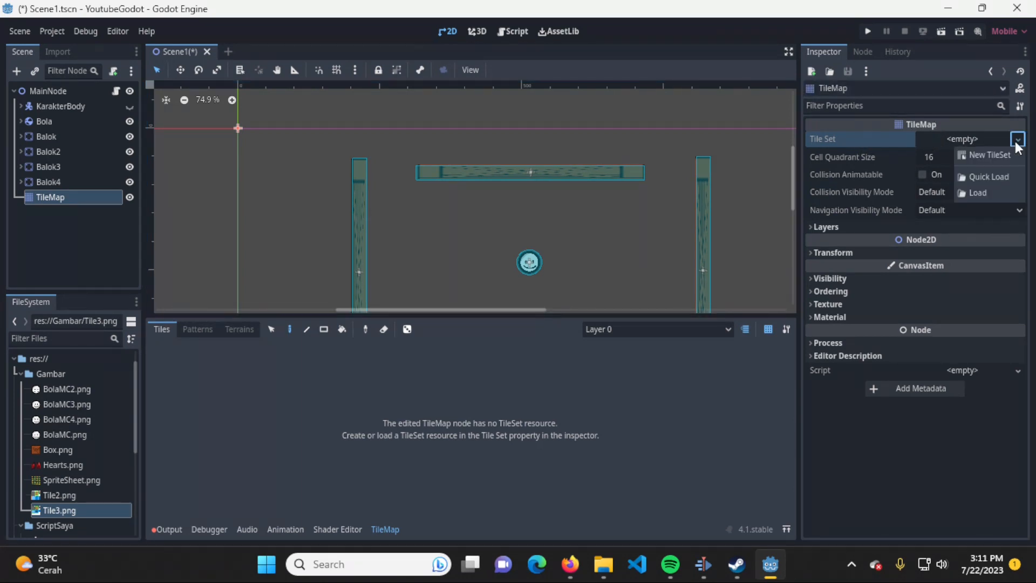
{"action": "left_click", "coordinate": [1017, 157]}
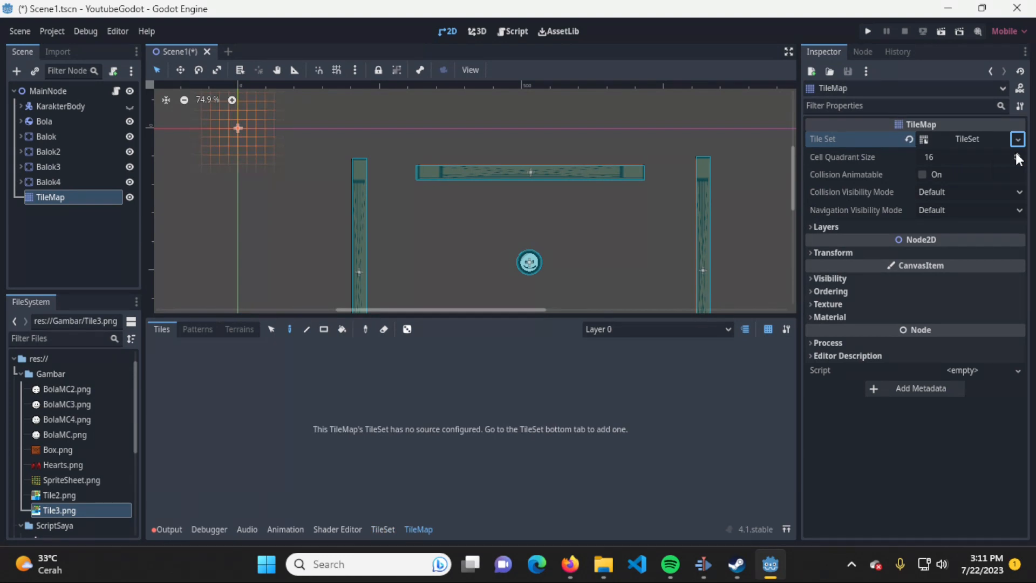
{"action": "left_click", "coordinate": [969, 138]}
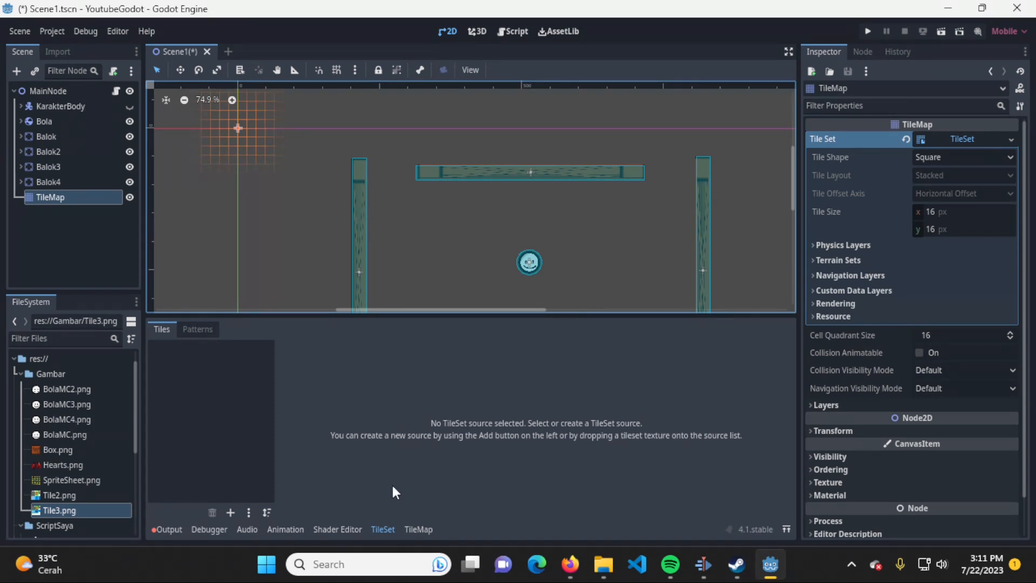
Add Tile3.png as an atlas source of the TileSet and let its tiles be created automatically.
{"action": "left_click", "coordinate": [418, 530]}
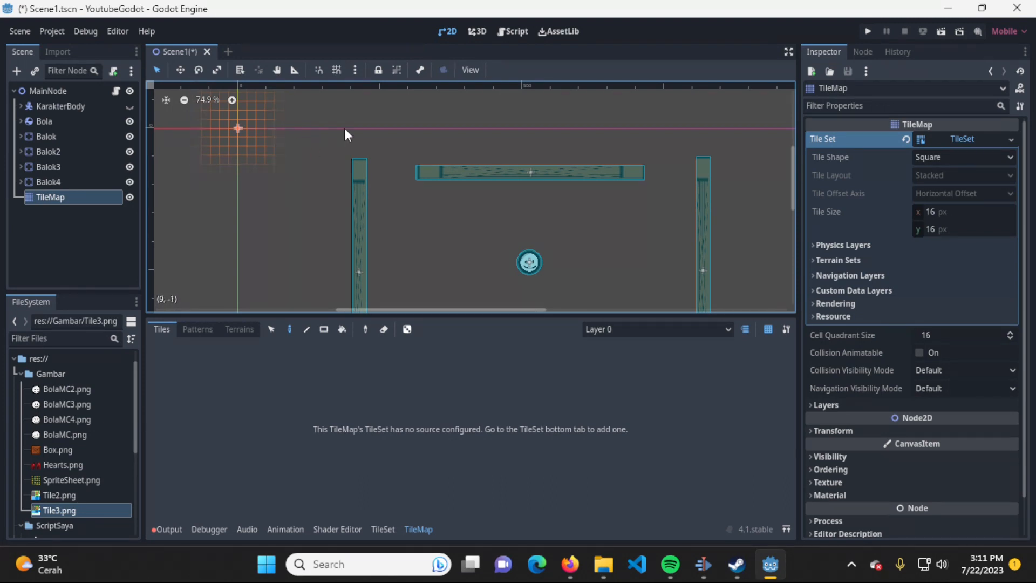
{"action": "left_click", "coordinate": [384, 530]}
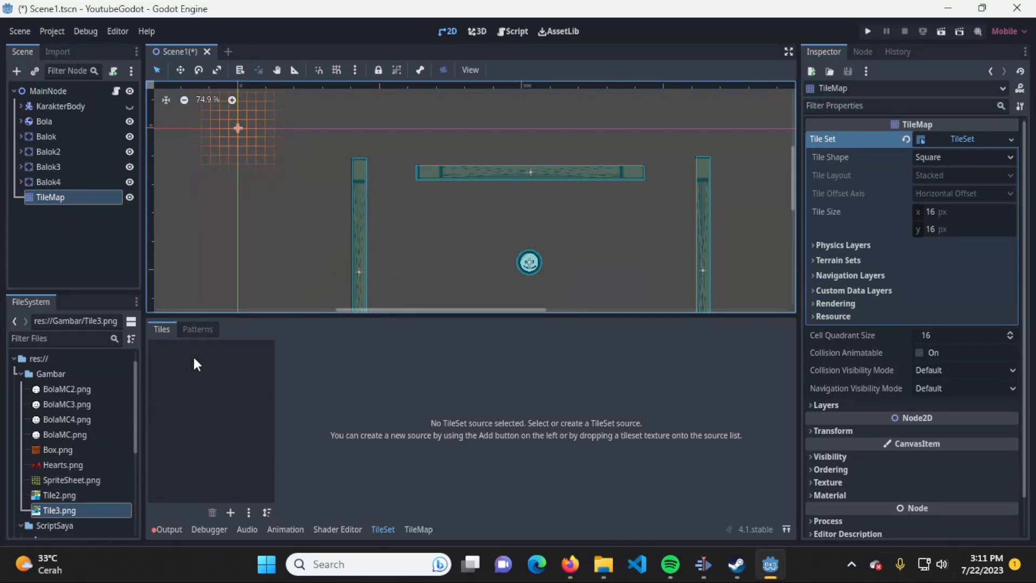
{"action": "left_click_drag", "start_coordinate": [93, 513], "coordinate": [271, 435]}
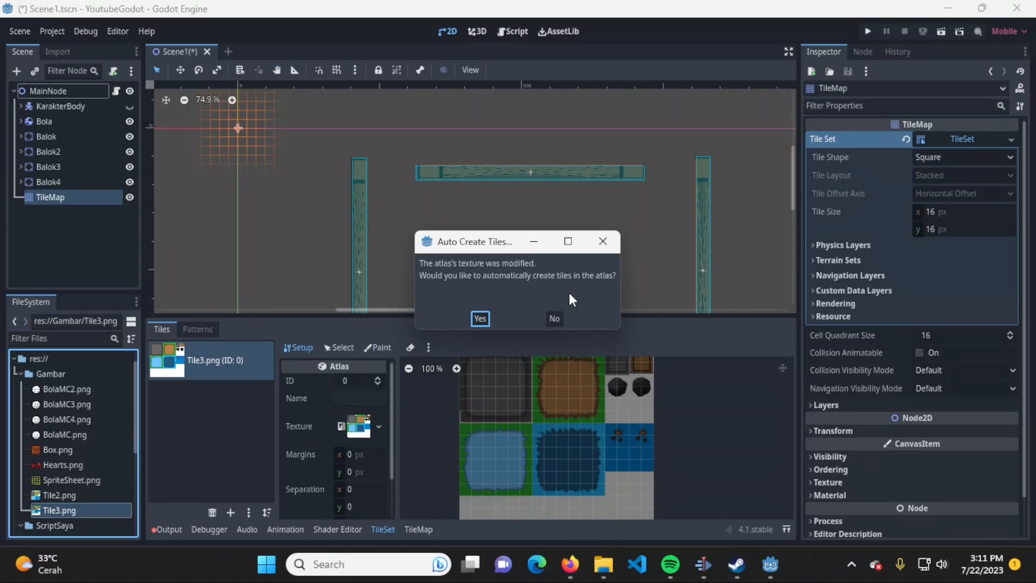
{"action": "left_click", "coordinate": [479, 319]}
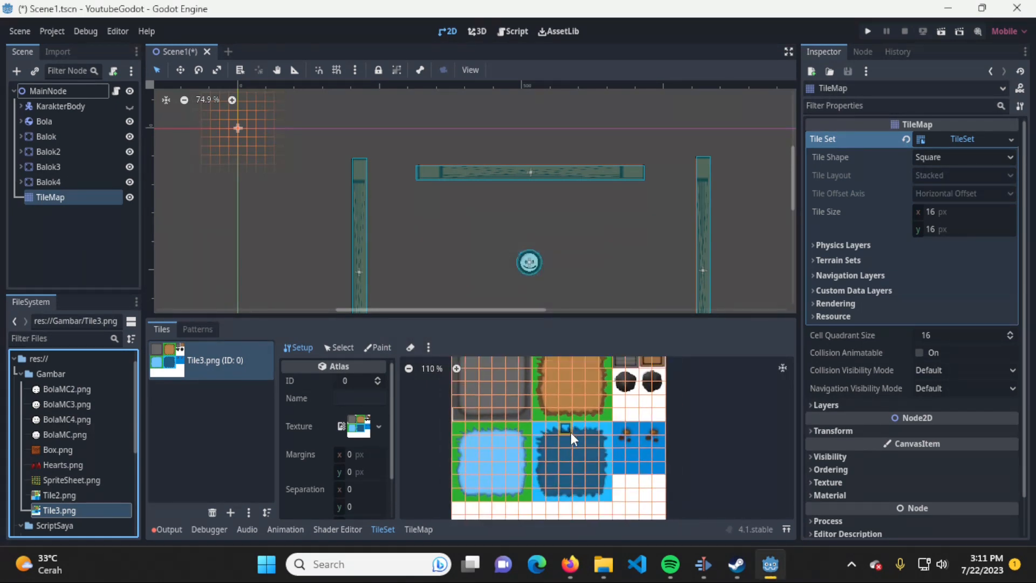
Enlarge the TileSet editing area and set the Tile3.png atlas's texture region size to 32 × 32 px.
{"action": "scroll", "coordinate": [571, 432], "scroll_direction": "up", "scroll_amount": 3}
{"action": "scroll", "coordinate": [539, 386], "scroll_direction": "up", "scroll_amount": 2}
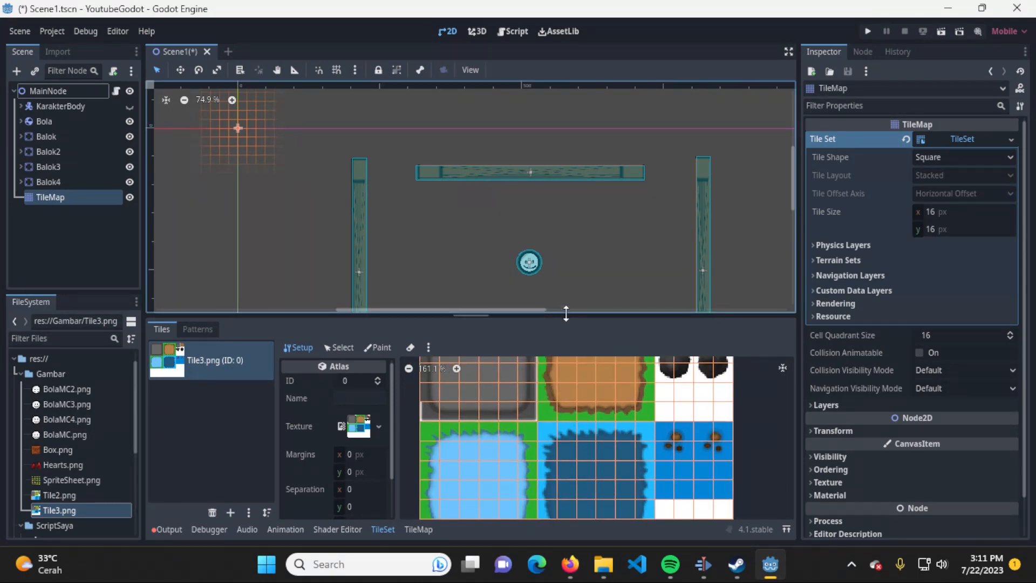
{"action": "left_click_drag", "start_coordinate": [564, 316], "coordinate": [547, 172]}
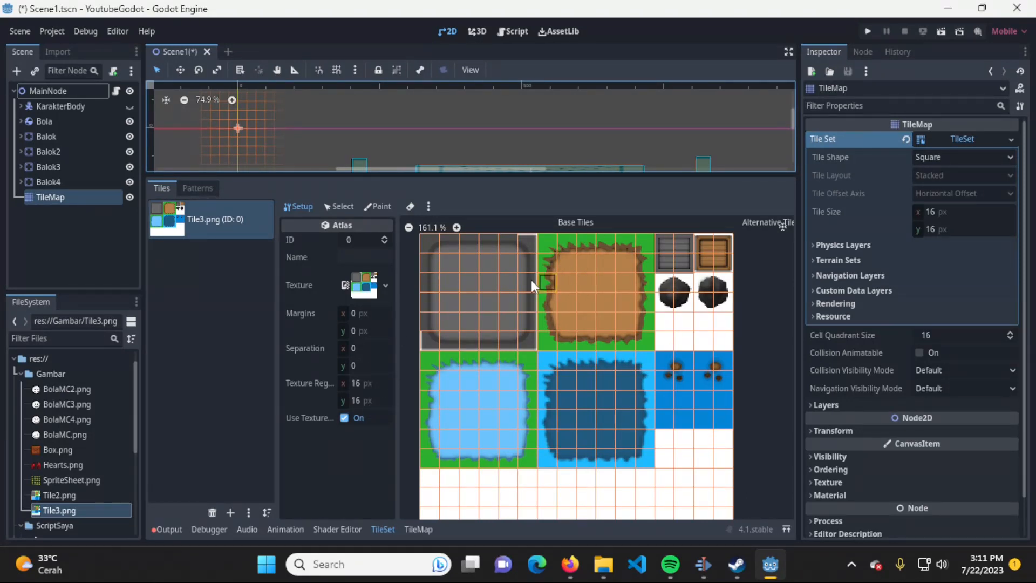
{"action": "left_click", "coordinate": [365, 383]}
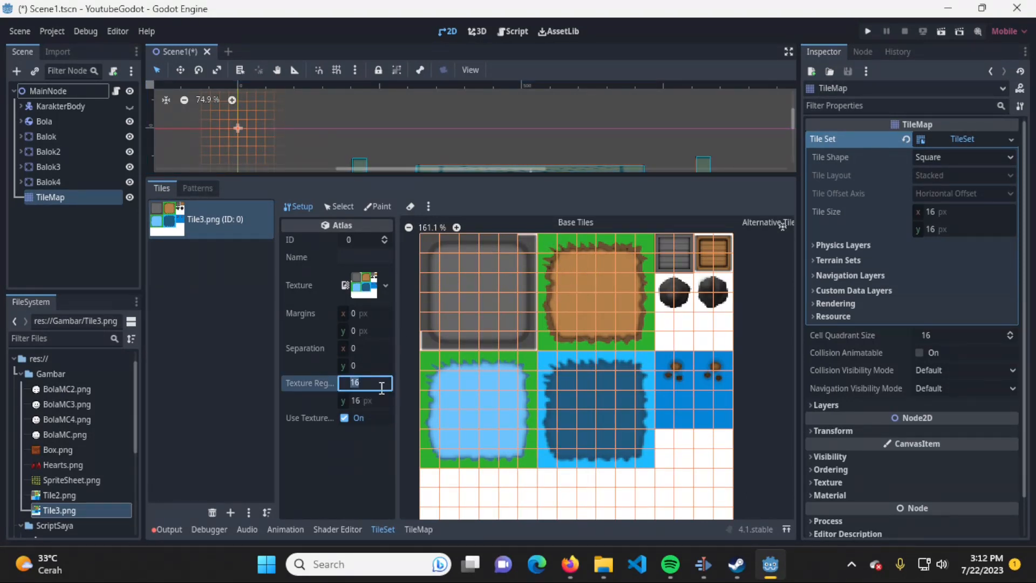
{"action": "type", "text": "32"}
{"action": "key", "text": "Tab"}
{"action": "type", "text": "32"}
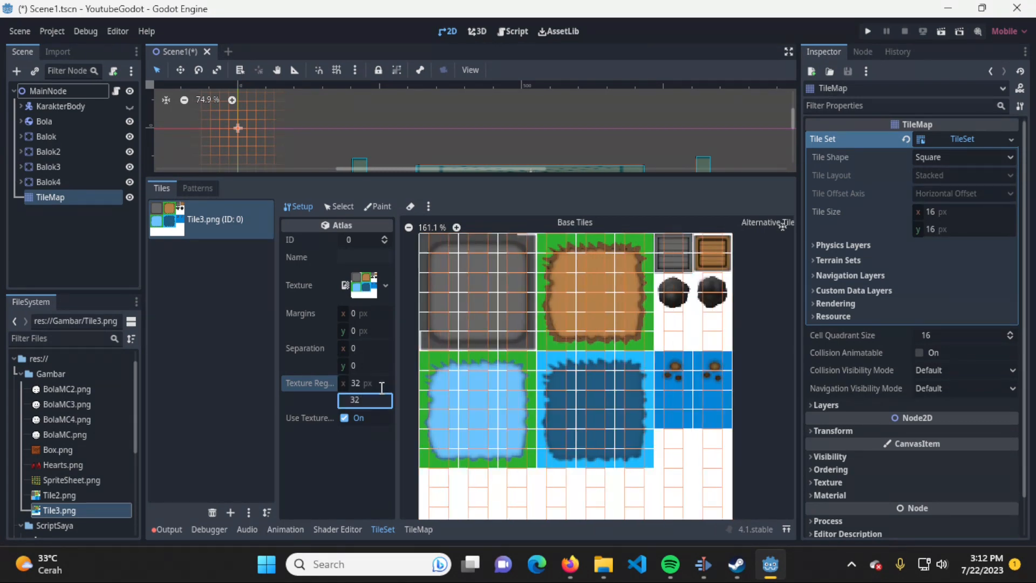
{"action": "key", "text": "Return"}
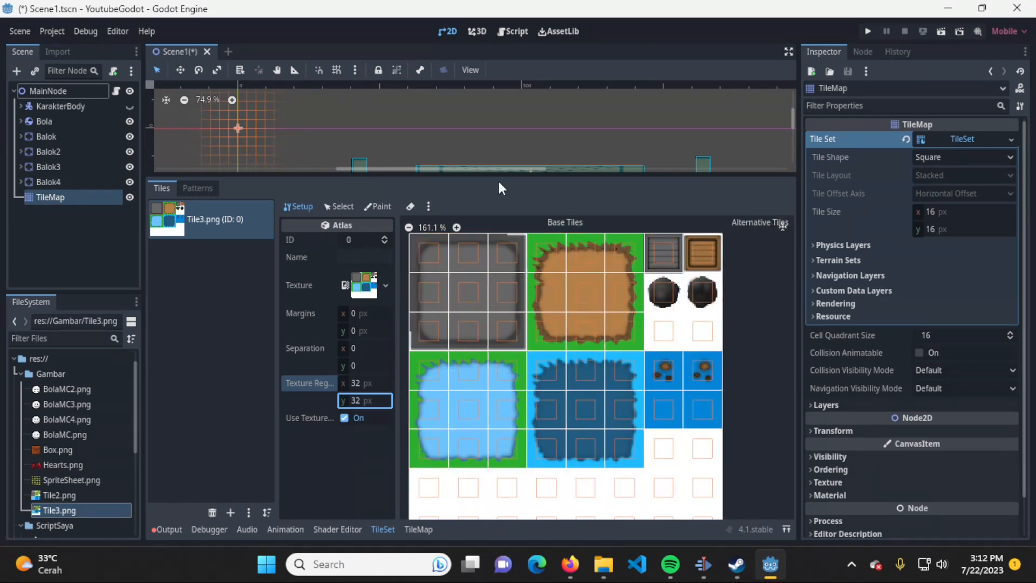
Set the TileSet's tile size to 32 × 32 px.
{"action": "mouse_move", "coordinate": [504, 170]}
{"action": "left_mouse_down"}
{"action": "mouse_move", "coordinate": [502, 236]}
{"action": "mouse_move", "coordinate": [503, 185]}
{"action": "left_mouse_up"}
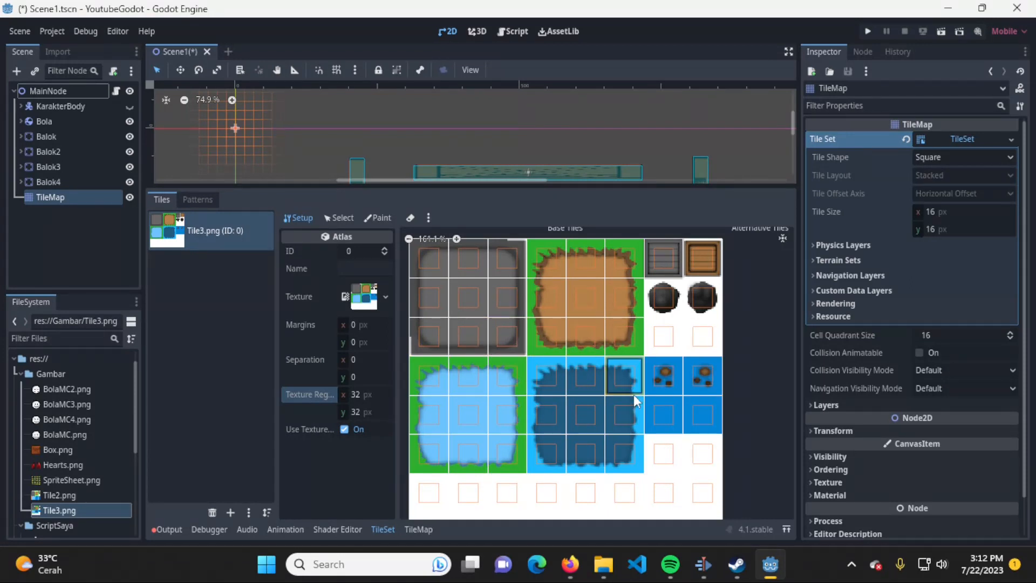
{"action": "left_click_drag", "start_coordinate": [560, 188], "coordinate": [560, 282]}
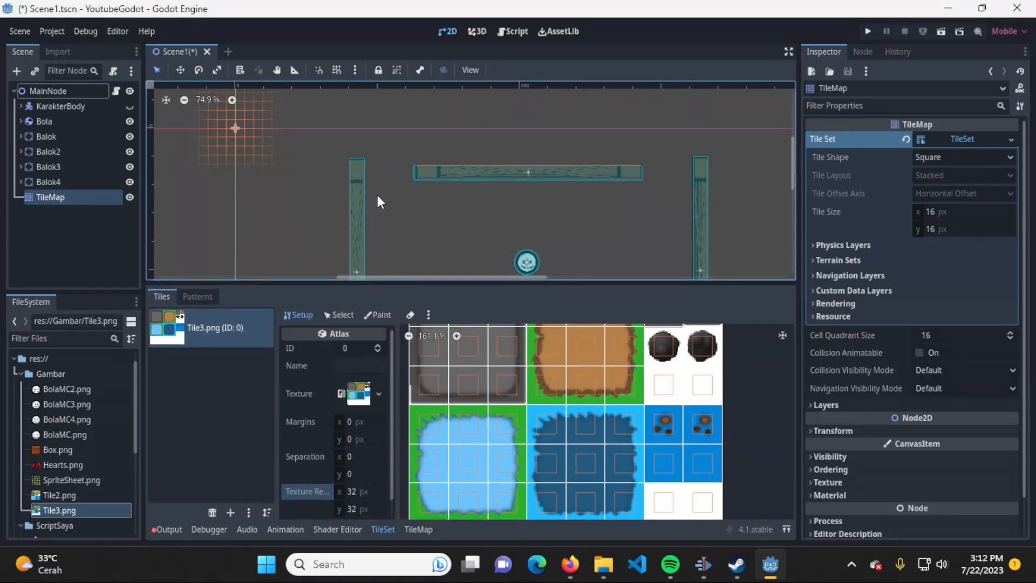
{"action": "middle_click_drag", "start_coordinate": [401, 202], "coordinate": [437, 208]}
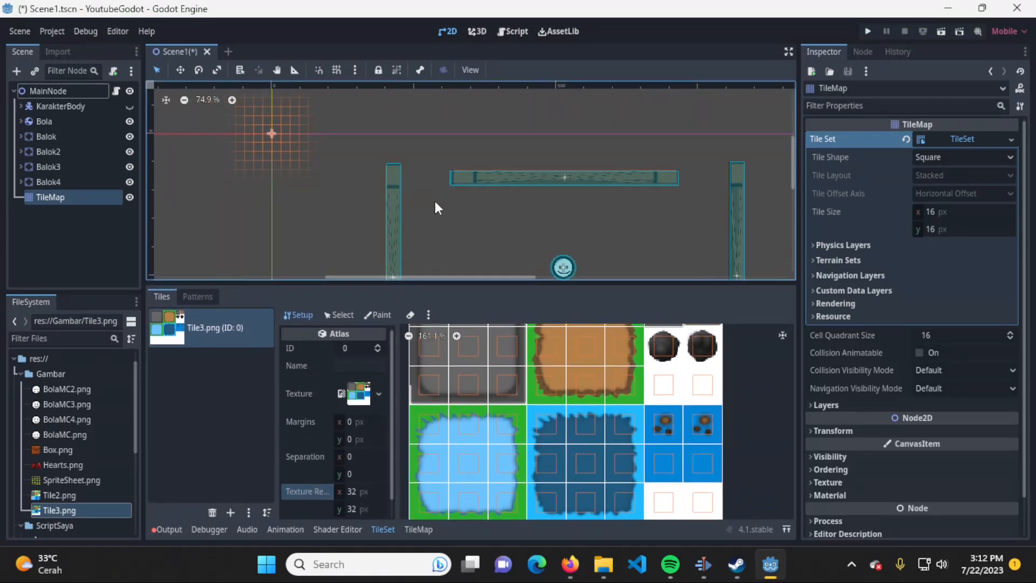
{"action": "left_click", "coordinate": [957, 212]}
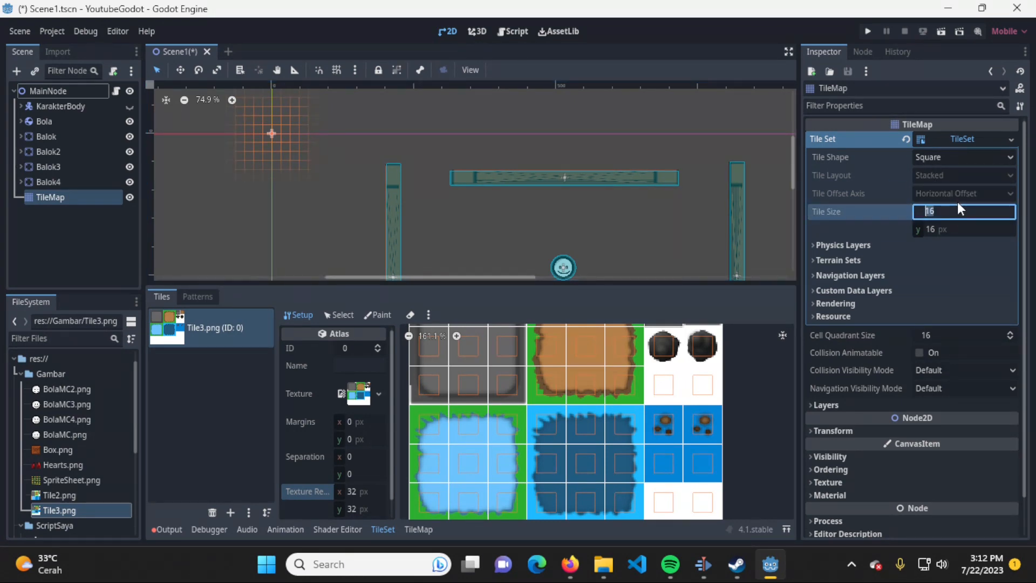
{"action": "type", "text": "32"}
{"action": "key", "text": "Tab"}
{"action": "type", "text": "32"}
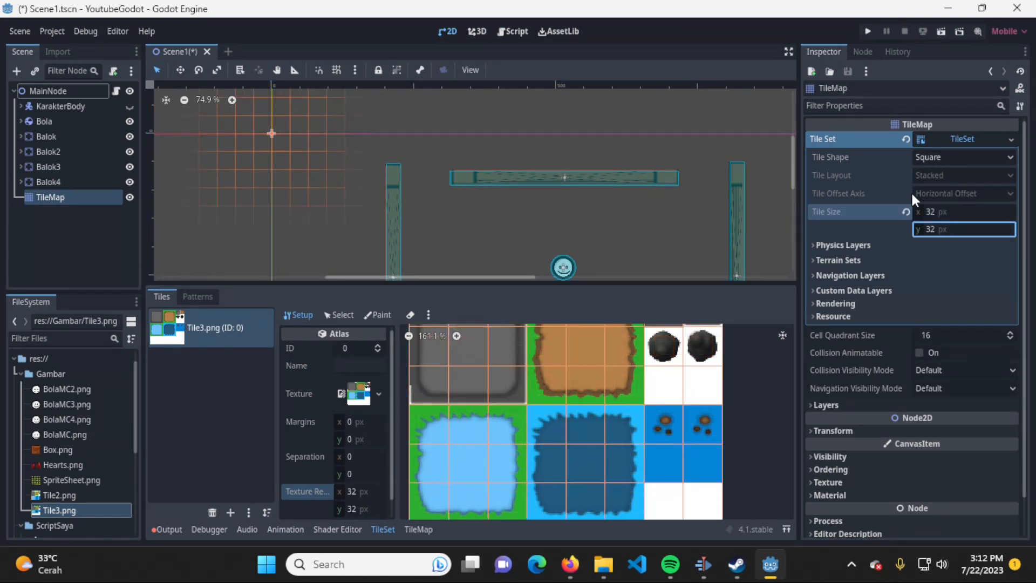
Try a tile size of 64 × 64 px for the TileSet.
{"action": "left_click", "coordinate": [961, 212]}
{"action": "type", "text": "64"}
{"action": "key", "text": "Tab"}
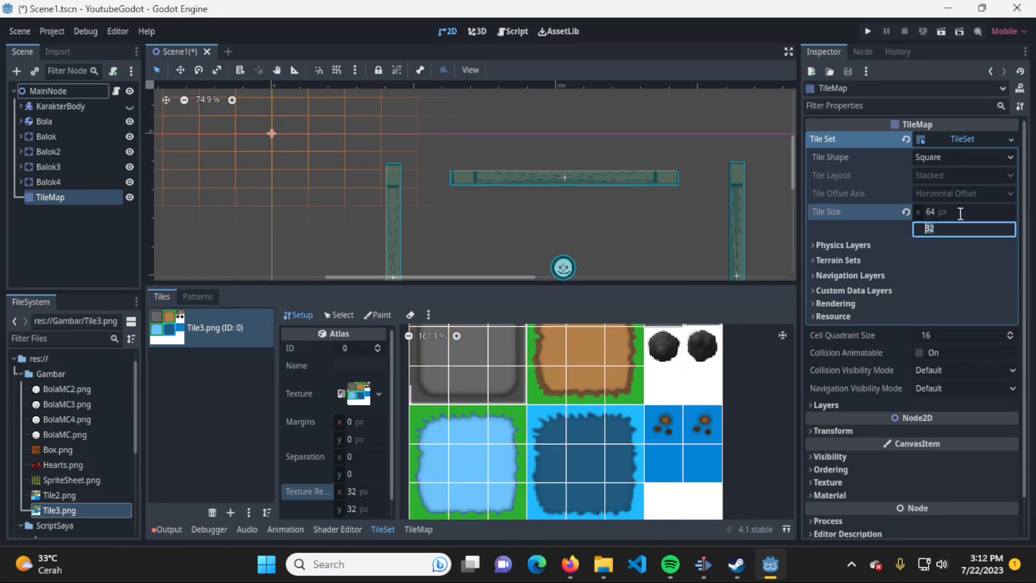
{"action": "type", "text": "64"}
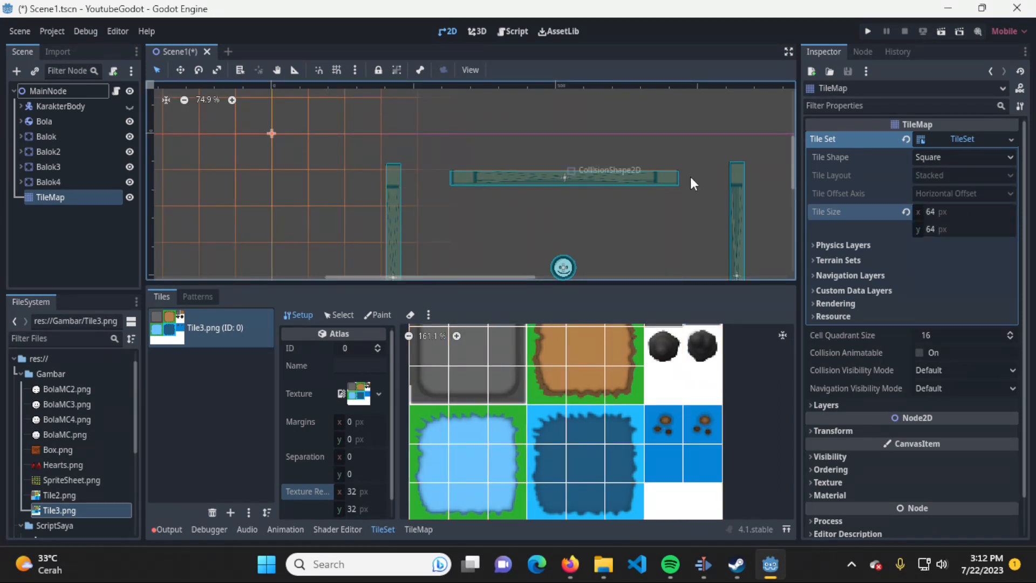
Return the TileSet's tile size to 32 × 32 px.
{"action": "left_click", "coordinate": [982, 210]}
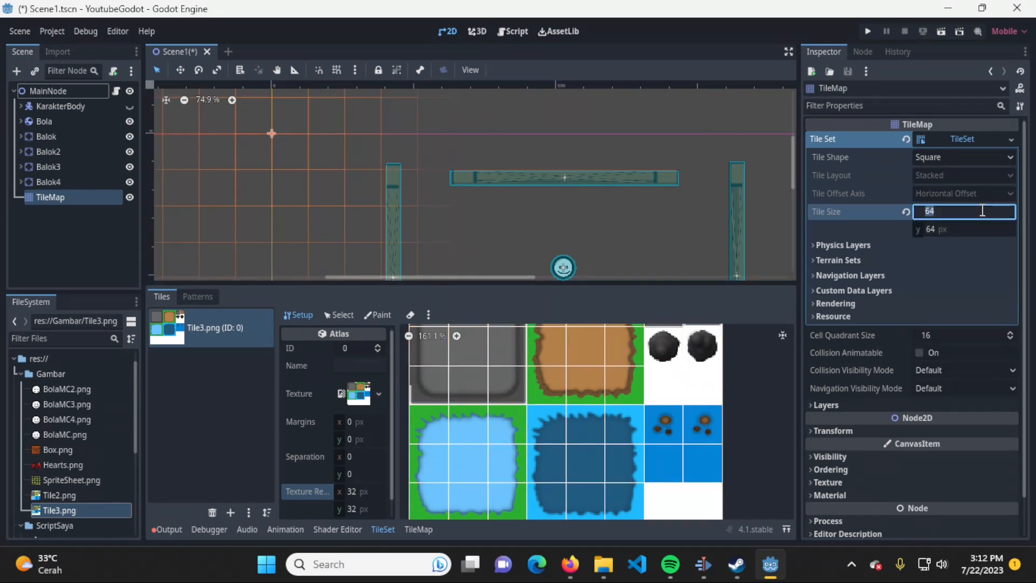
{"action": "type", "text": "32"}
{"action": "key", "text": "Tab"}
{"action": "type", "text": "32"}
{"action": "key", "text": "Return"}
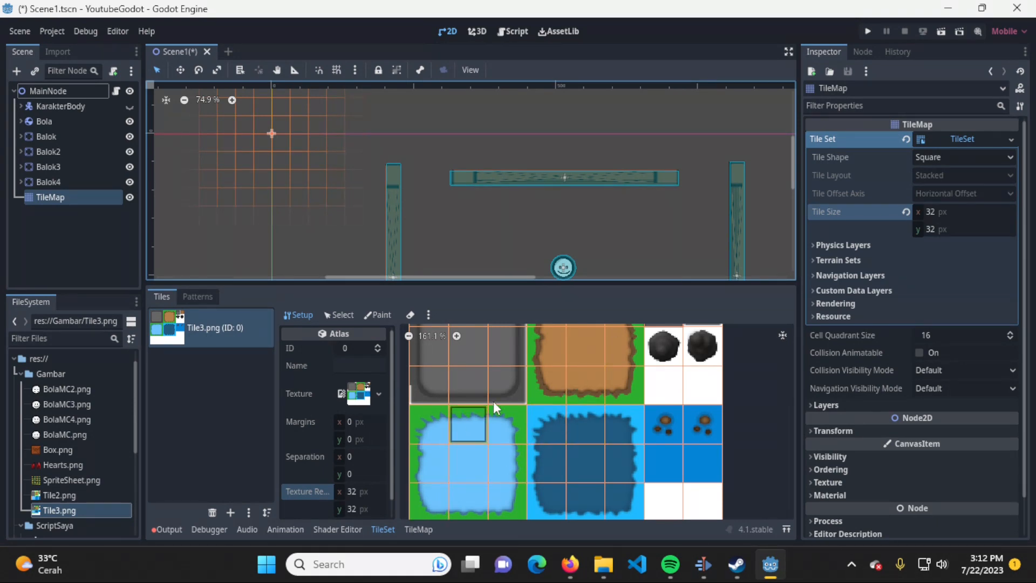
Try the Isometric, Half-Offset Square and Hexagon tile shapes on the TileSet, and return the shape to Square.
{"action": "left_click", "coordinate": [1002, 158]}
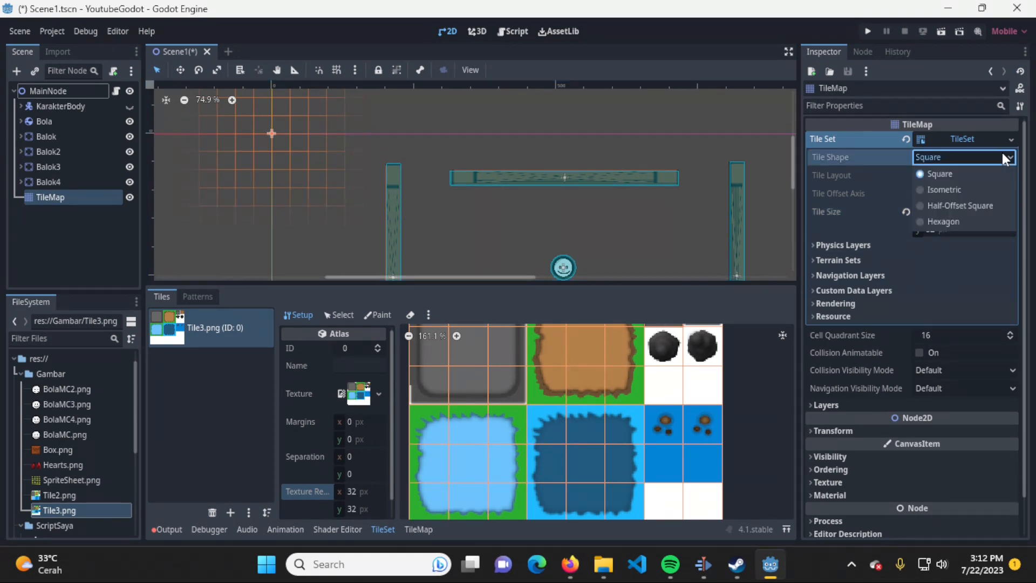
{"action": "left_click", "coordinate": [975, 187]}
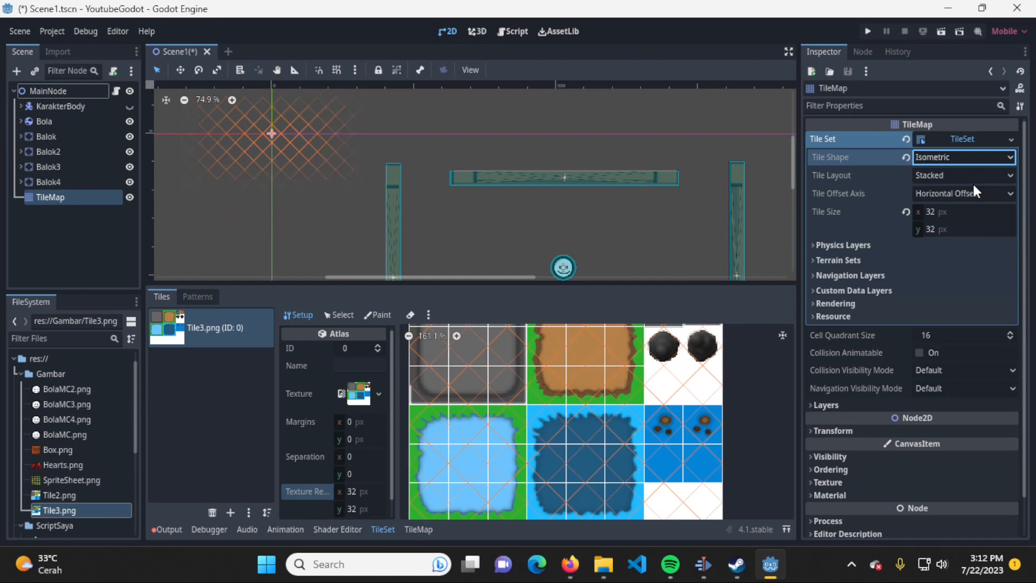
{"action": "left_click", "coordinate": [962, 156]}
{"action": "left_click", "coordinate": [960, 156]}
{"action": "left_click", "coordinate": [962, 160]}
{"action": "left_click", "coordinate": [965, 201]}
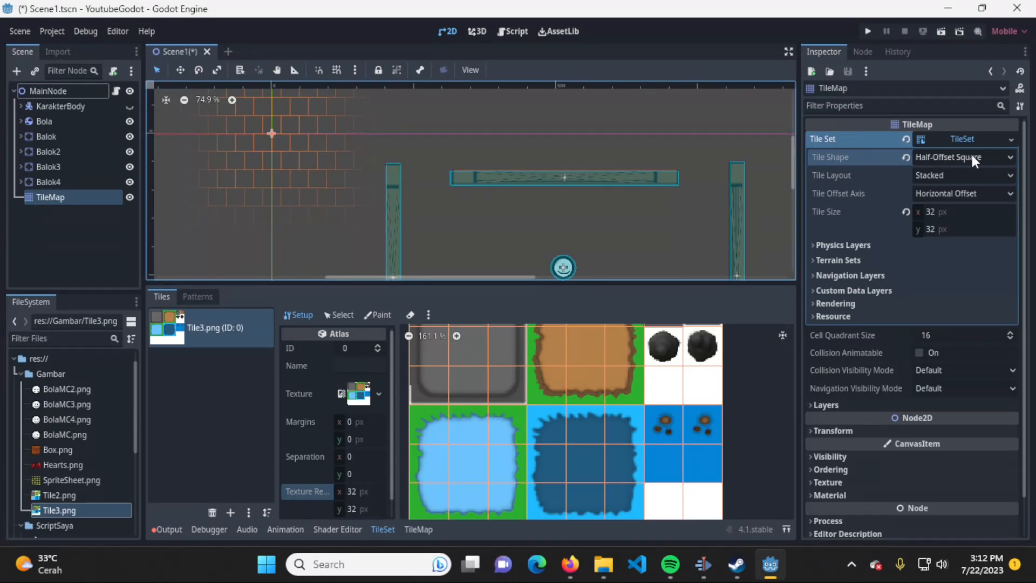
{"action": "left_click", "coordinate": [971, 155]}
{"action": "left_click", "coordinate": [961, 222]}
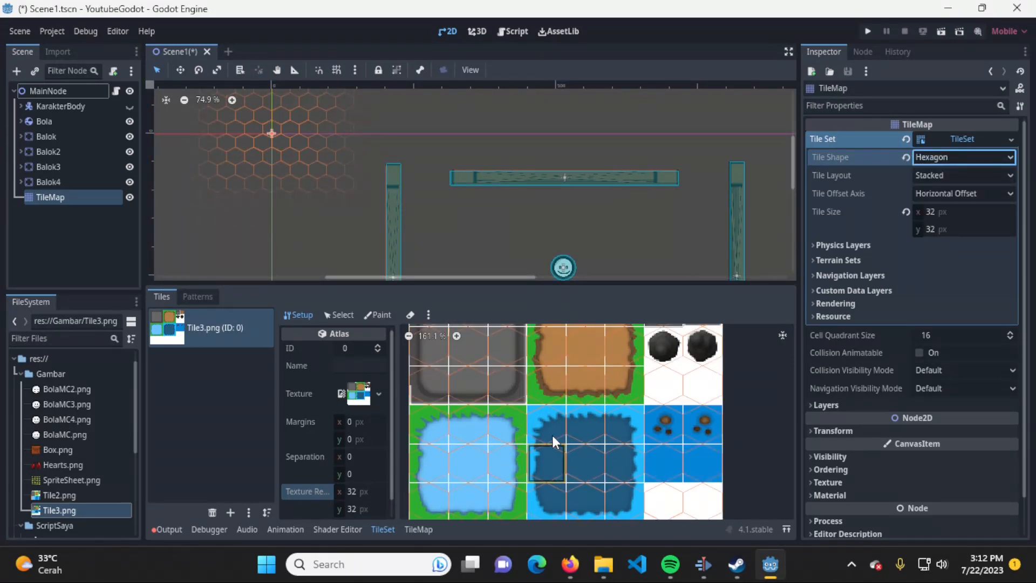
{"action": "left_click", "coordinate": [963, 153]}
{"action": "left_click", "coordinate": [960, 170]}
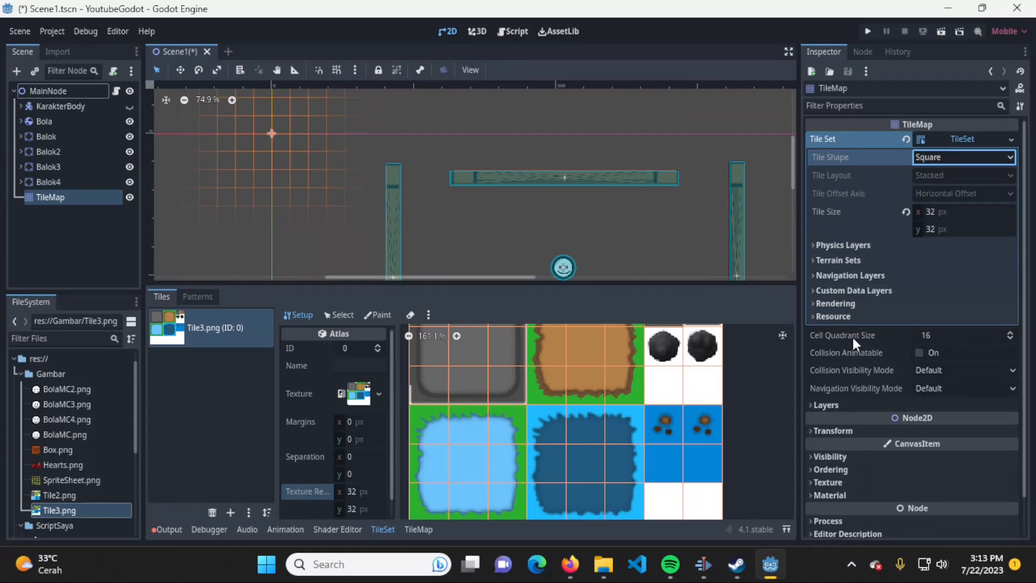
Enlarge the TileSet editing area and name the Tile3.png atlas source Tileset1.
{"action": "middle_click_drag", "start_coordinate": [565, 409], "coordinate": [591, 438]}
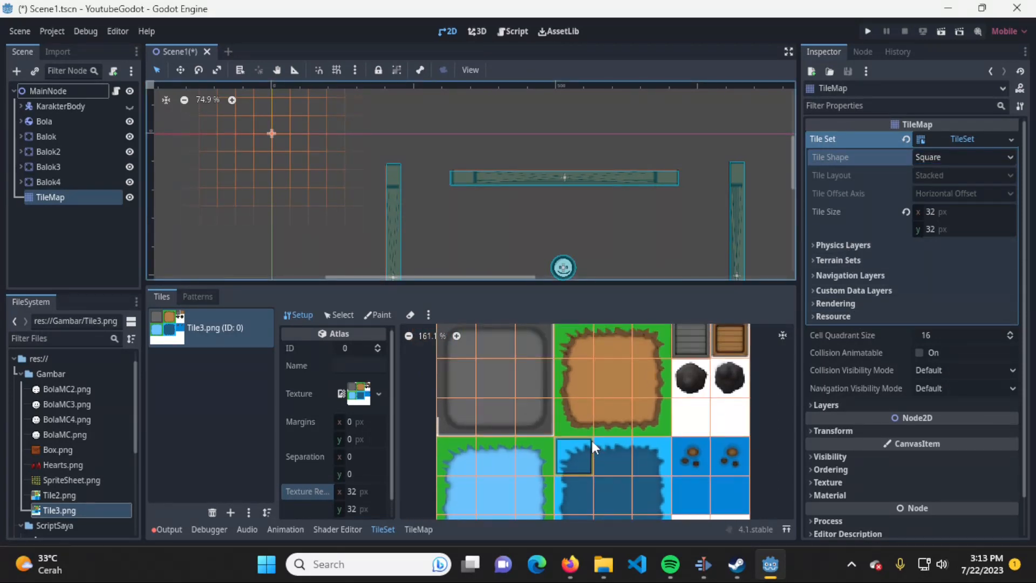
{"action": "left_click_drag", "start_coordinate": [502, 284], "coordinate": [505, 229]}
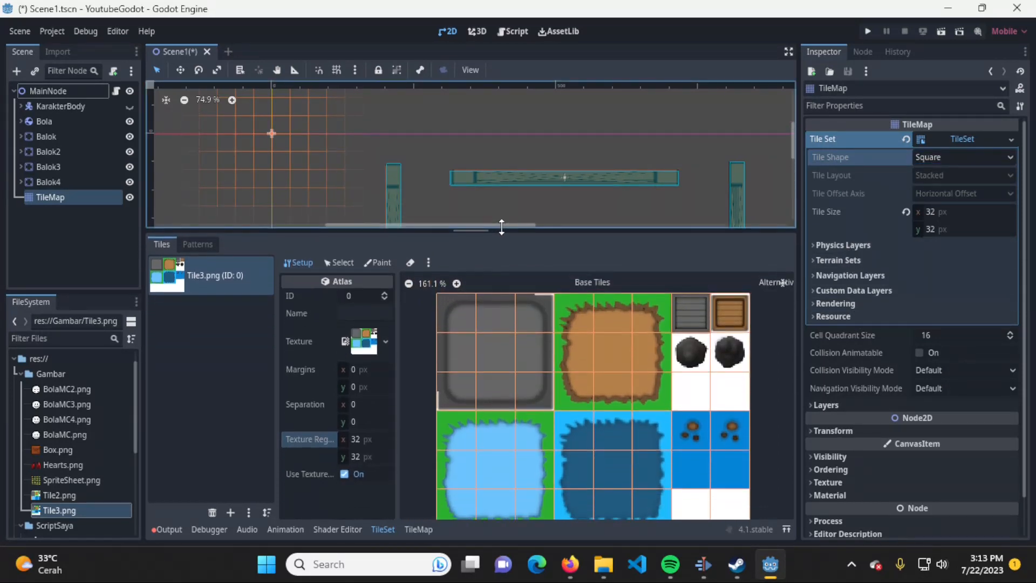
{"action": "middle_click_drag", "start_coordinate": [547, 305], "coordinate": [524, 302]}
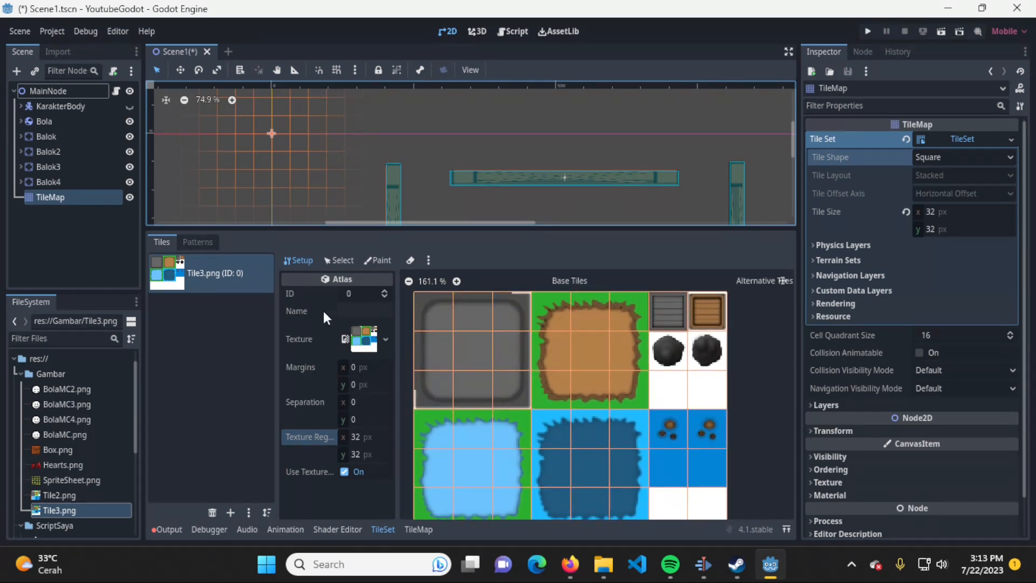
{"action": "left_click", "coordinate": [344, 307]}
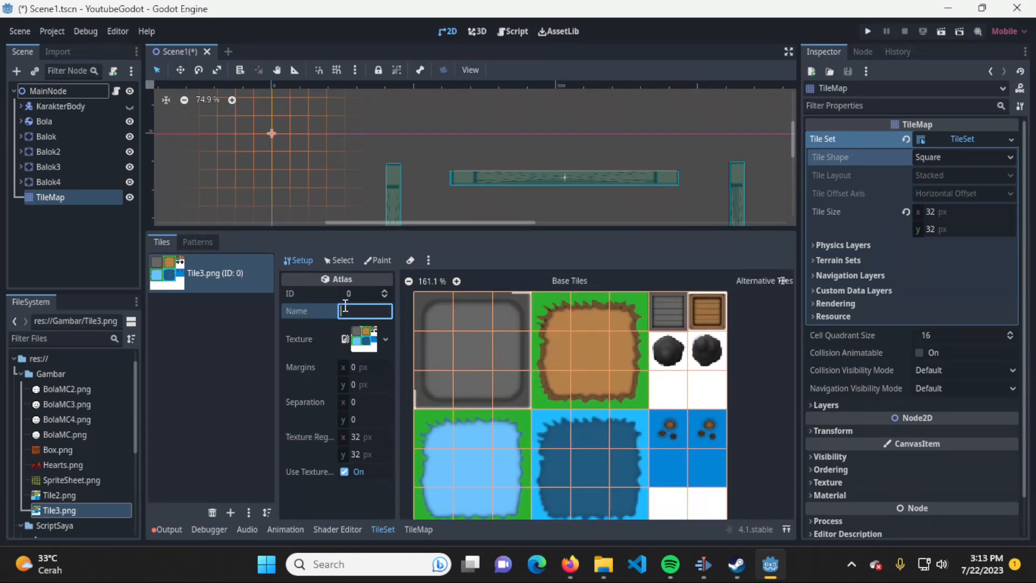
{"action": "type", "text": "Tileset1"}
{"action": "key", "text": "Return"}
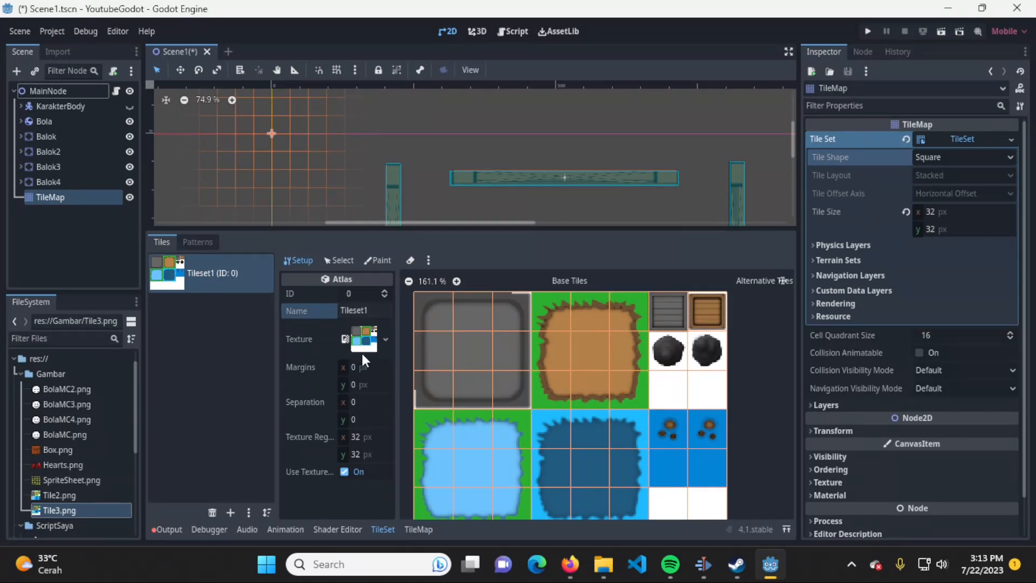
Try margins of 10 px in x and y on the Tileset1 atlas.
{"action": "left_click", "coordinate": [357, 367]}
{"action": "type", "text": "10"}
{"action": "key", "text": "Tab"}
{"action": "type", "text": "1"}
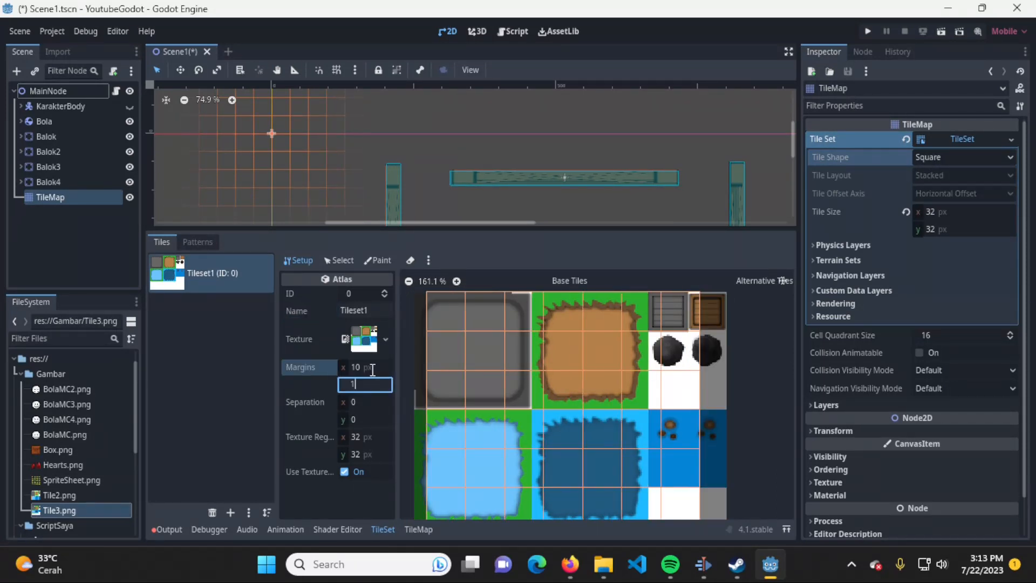
{"action": "type", "text": "0"}
Reset the Tileset1 atlas's margins to 0 px in x and y.
{"action": "left_click", "coordinate": [372, 367]}
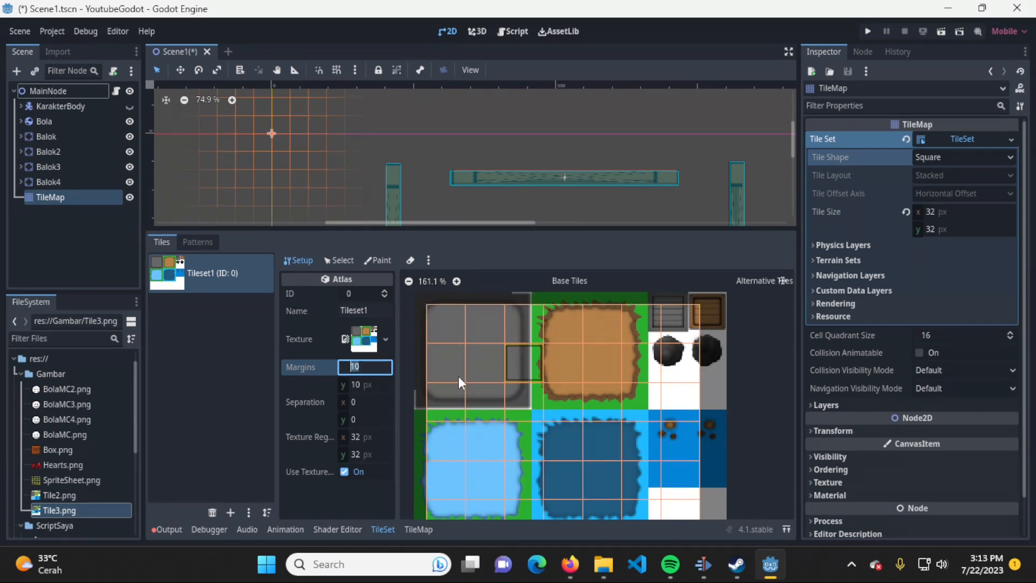
{"action": "type", "text": "0"}
{"action": "key", "text": "Tab"}
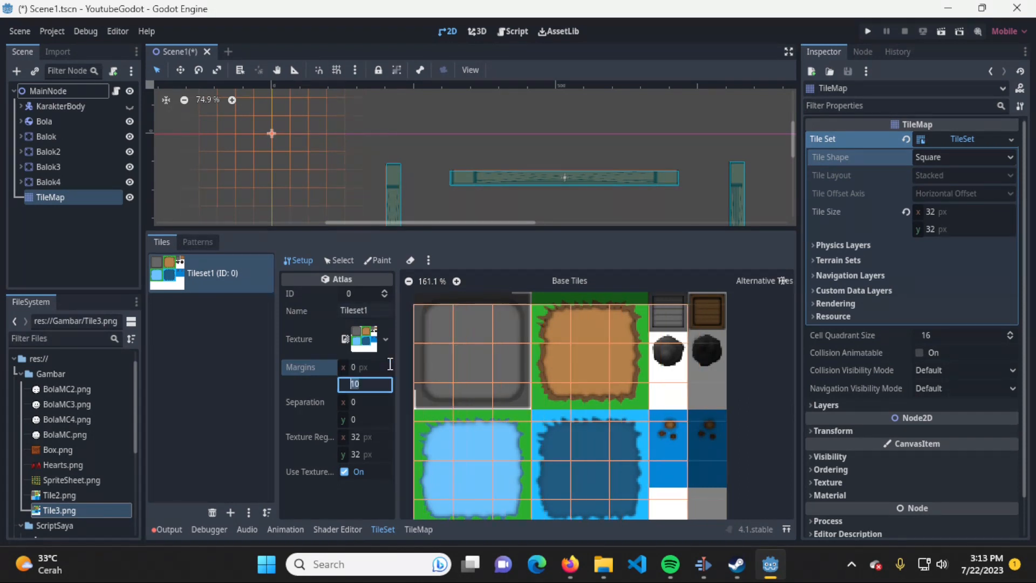
{"action": "type", "text": "0"}
{"action": "key", "text": "Return"}
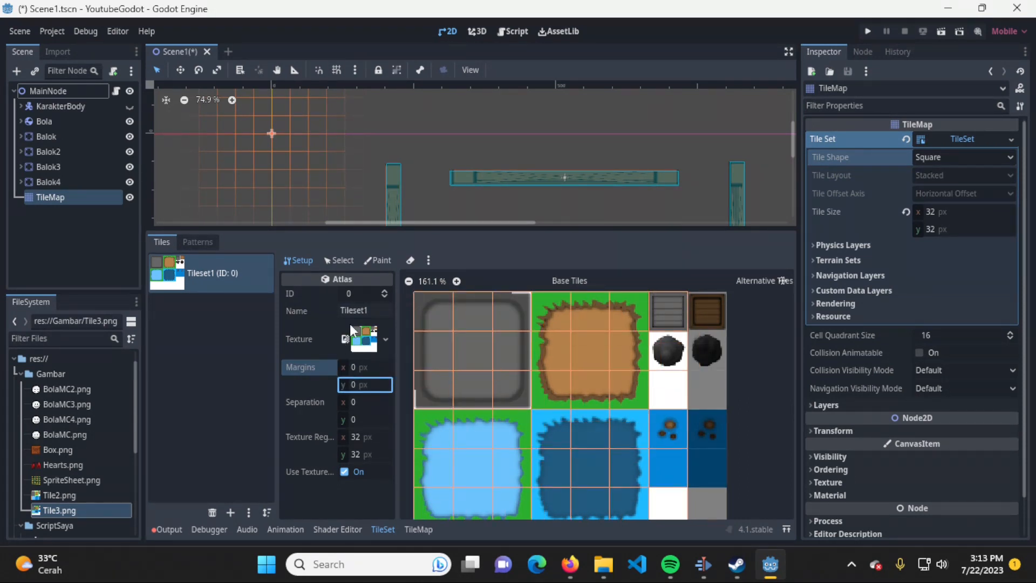
Try an x separation of 10 between the Tileset1 atlas's tiles.
{"action": "left_click", "coordinate": [371, 400]}
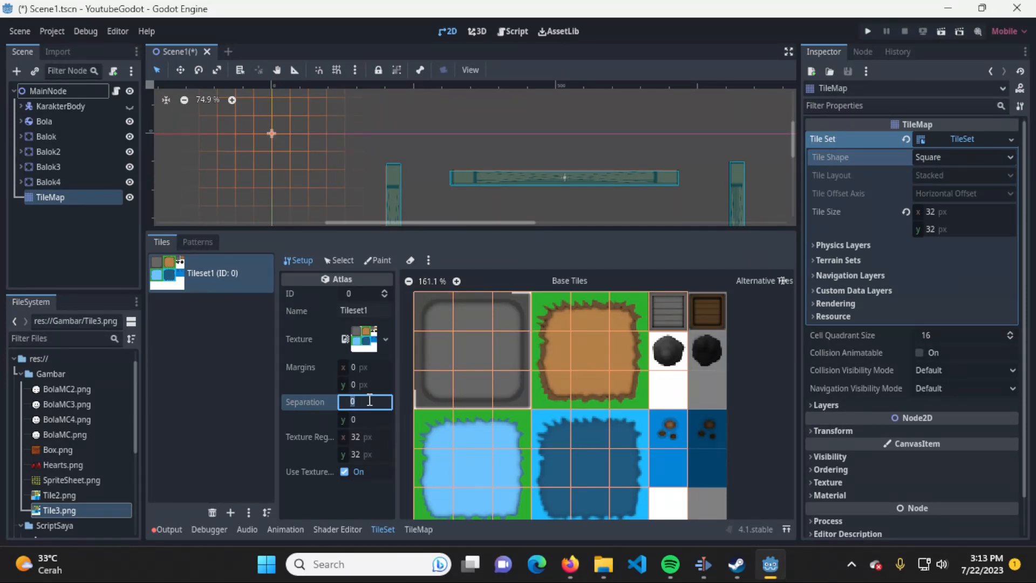
{"action": "type", "text": "10"}
{"action": "key", "text": "Return"}
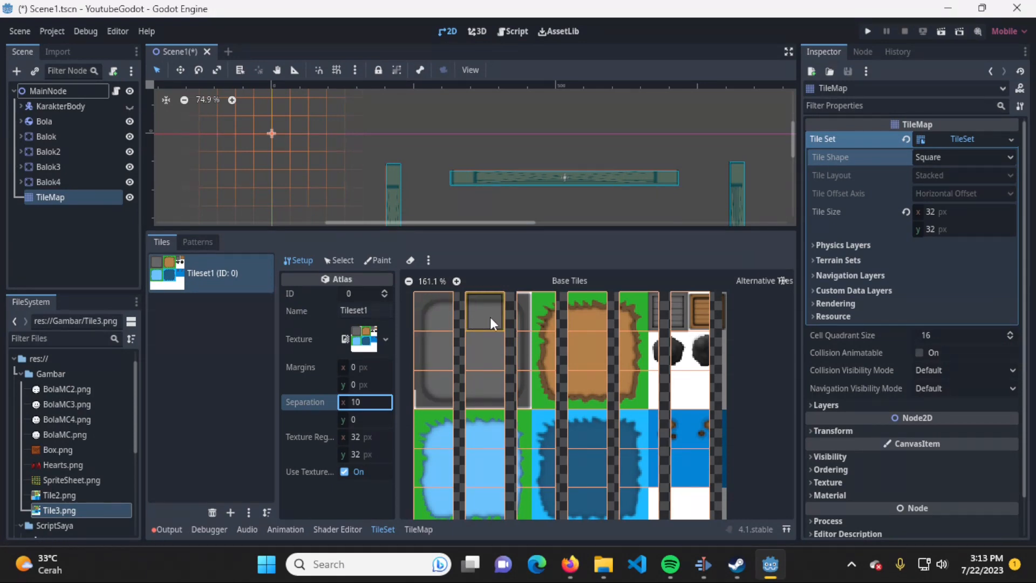
Reset the Tileset1 atlas's x separation to 0.
{"action": "left_click", "coordinate": [378, 402]}
{"action": "key", "text": "BackSpace"}
{"action": "key", "text": "BackSpace"}
{"action": "type", "text": "0"}
{"action": "key", "text": "Return"}
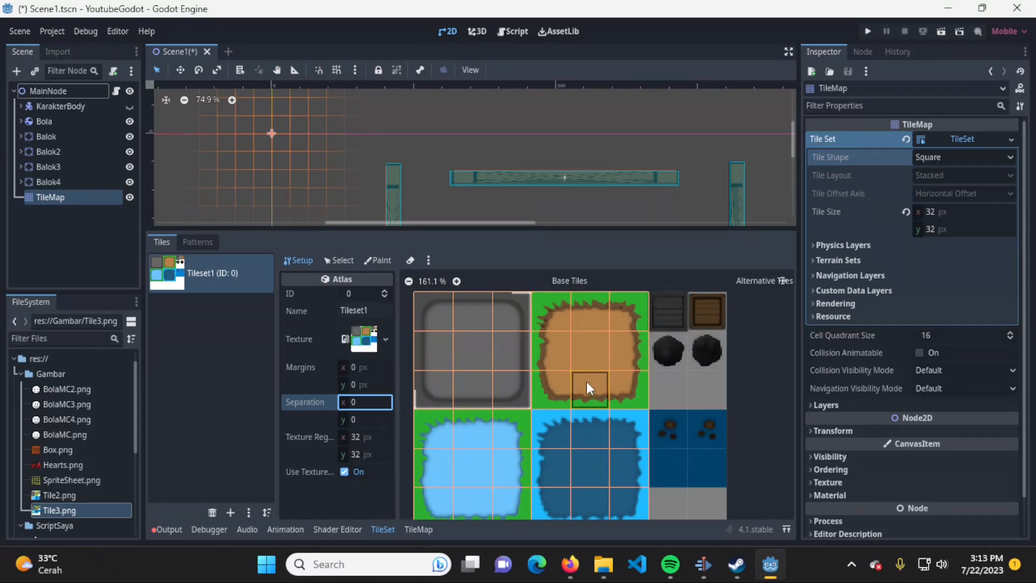
Re-create the missing base tiles for the two boulders, the two crates and the rocks in water.
{"action": "mouse_move", "coordinate": [587, 382]}
{"action": "middle_mouse_down"}
{"action": "mouse_move", "coordinate": [535, 303]}
{"action": "mouse_move", "coordinate": [614, 351]}
{"action": "mouse_move", "coordinate": [601, 366]}
{"action": "middle_mouse_up"}
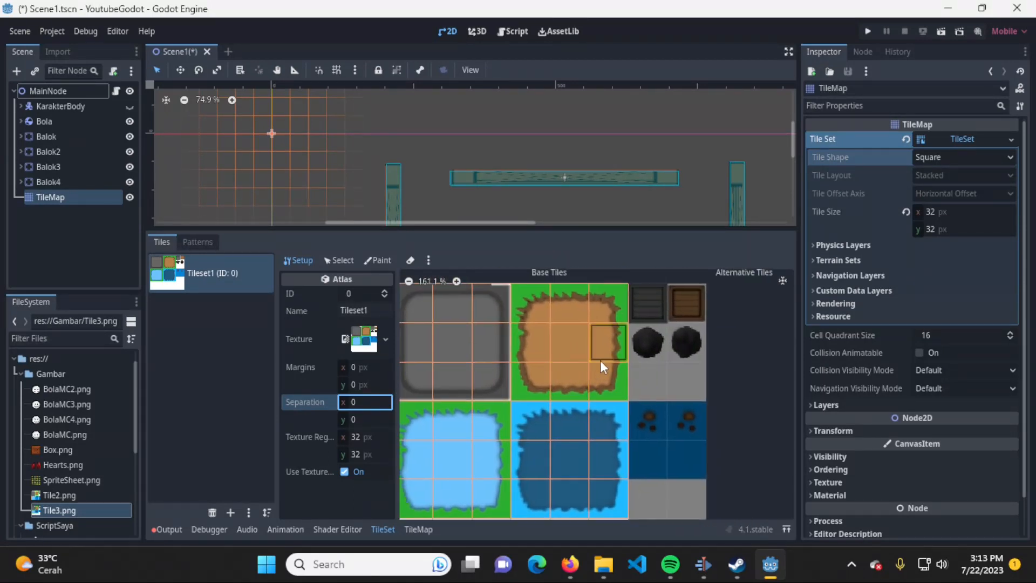
{"action": "left_click", "coordinate": [651, 347]}
{"action": "left_click", "coordinate": [691, 345]}
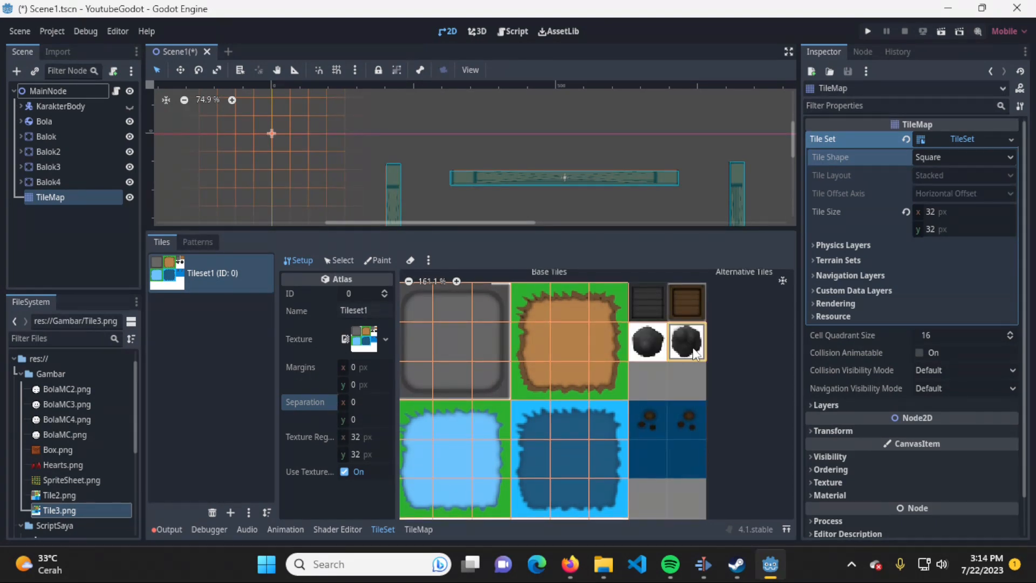
{"action": "left_click", "coordinate": [681, 311]}
{"action": "left_click", "coordinate": [648, 303]}
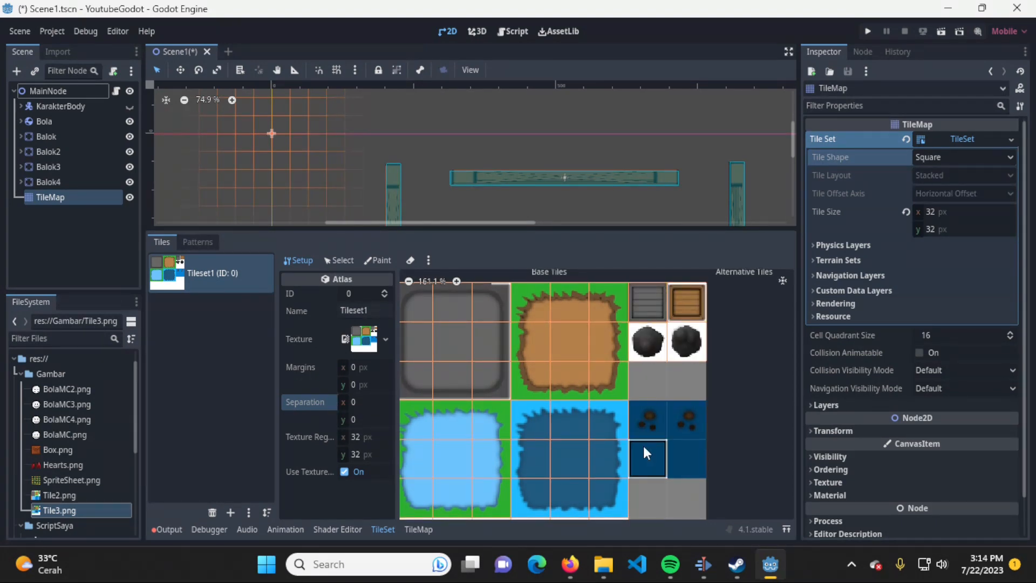
{"action": "left_click", "coordinate": [686, 420]}
{"action": "middle_click_drag", "start_coordinate": [666, 440], "coordinate": [634, 391]}
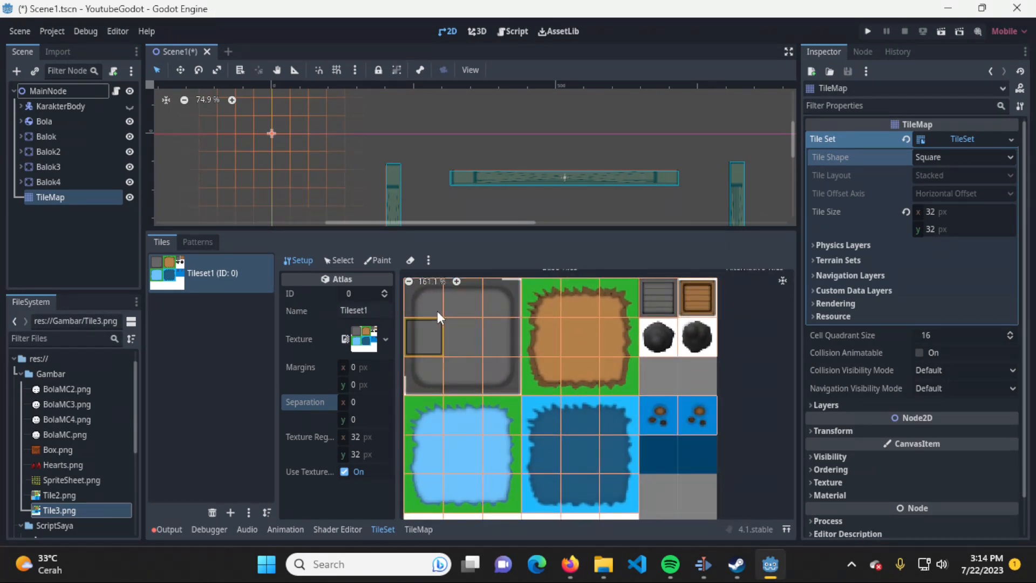
Erase all base tiles of the Tileset1 atlas with the eraser, including the blank ones below the artwork, and turn the eraser off.
{"action": "left_click", "coordinate": [412, 265]}
{"action": "mouse_move", "coordinate": [439, 307]}
{"action": "left_mouse_down"}
{"action": "mouse_move", "coordinate": [530, 294]}
{"action": "mouse_move", "coordinate": [648, 297]}
{"action": "mouse_move", "coordinate": [687, 417]}
{"action": "mouse_move", "coordinate": [685, 352]}
{"action": "mouse_move", "coordinate": [530, 350]}
{"action": "mouse_move", "coordinate": [455, 387]}
{"action": "mouse_move", "coordinate": [611, 436]}
{"action": "mouse_move", "coordinate": [548, 507]}
{"action": "mouse_move", "coordinate": [422, 419]}
{"action": "mouse_move", "coordinate": [558, 443]}
{"action": "mouse_move", "coordinate": [478, 452]}
{"action": "left_mouse_up"}
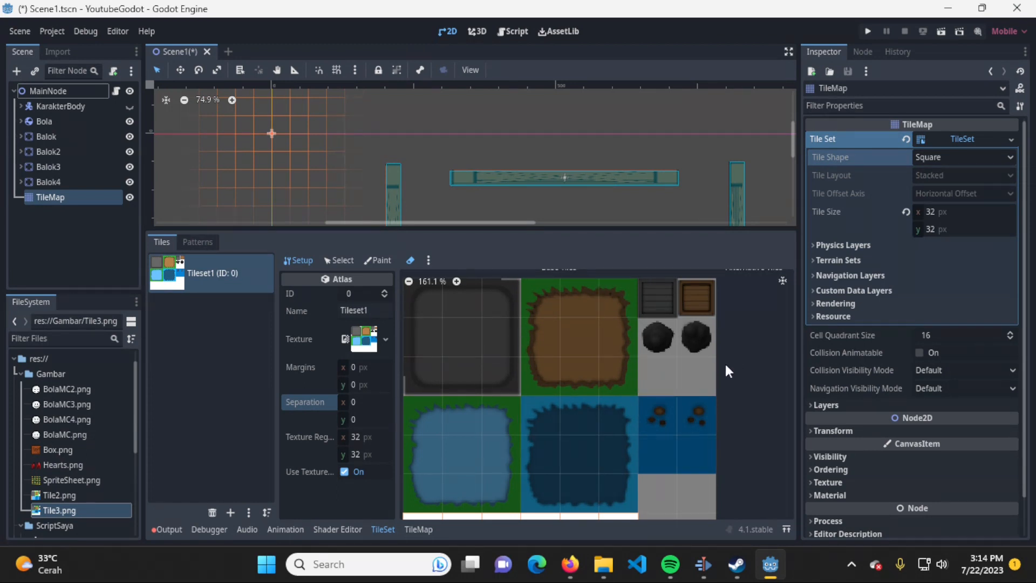
{"action": "mouse_move", "coordinate": [724, 362]}
{"action": "middle_mouse_down"}
{"action": "mouse_move", "coordinate": [720, 244]}
{"action": "mouse_move", "coordinate": [646, 273]}
{"action": "mouse_move", "coordinate": [646, 246]}
{"action": "middle_mouse_up"}
{"action": "left_click_drag", "start_coordinate": [616, 428], "coordinate": [423, 426]}
{"action": "middle_click_drag", "start_coordinate": [631, 358], "coordinate": [646, 479]}
{"action": "mouse_move", "coordinate": [628, 431]}
{"action": "middle_mouse_down"}
{"action": "mouse_move", "coordinate": [659, 380]}
{"action": "mouse_move", "coordinate": [635, 415]}
{"action": "middle_mouse_up"}
{"action": "left_click", "coordinate": [410, 262]}
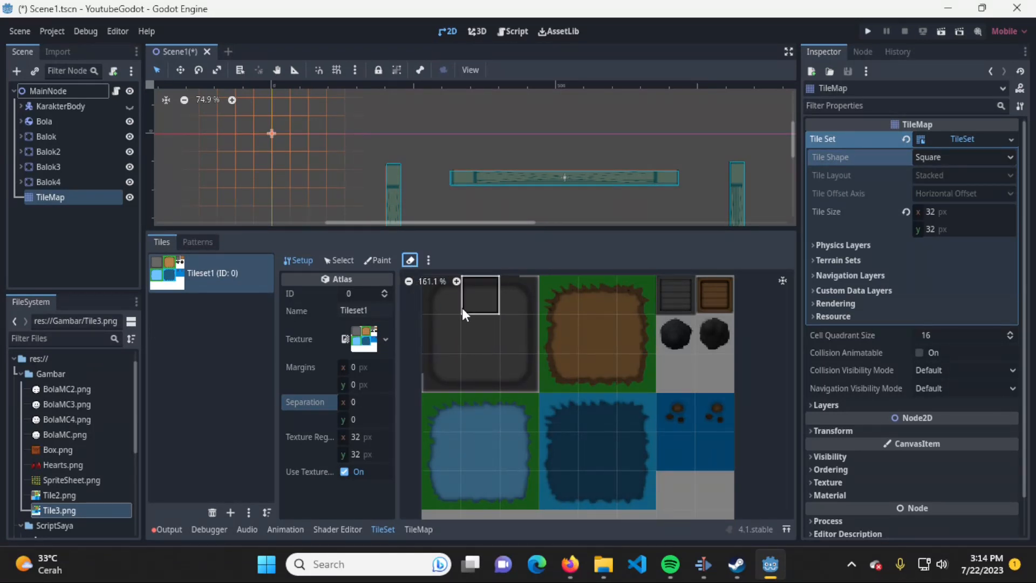
Create base tiles over the grey stone block, the two crates, the two boulders and the brown dirt block.
{"action": "left_click_drag", "start_coordinate": [451, 303], "coordinate": [527, 331]}
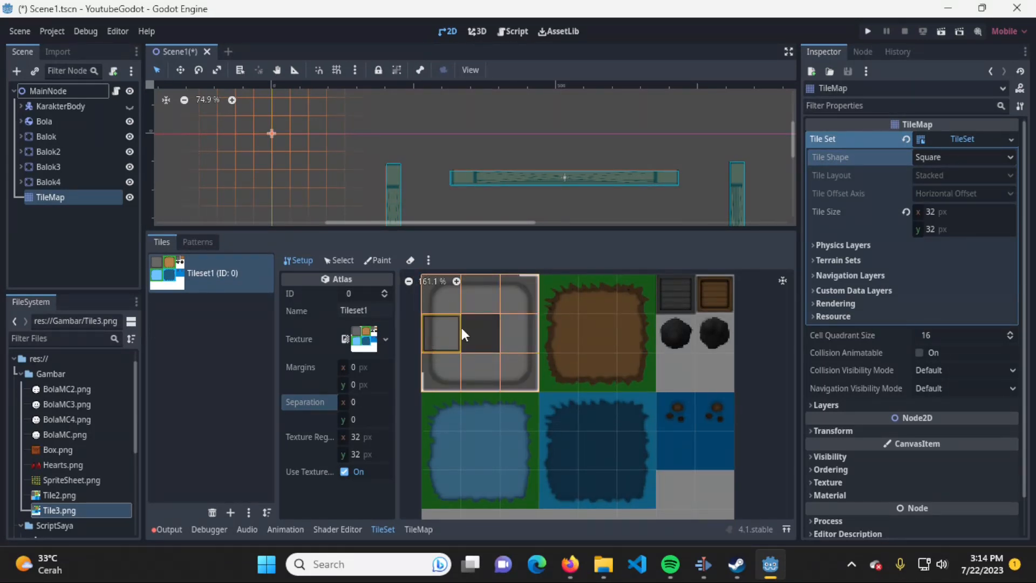
{"action": "left_click_drag", "start_coordinate": [462, 329], "coordinate": [482, 331]}
{"action": "mouse_move", "coordinate": [669, 291]}
{"action": "left_mouse_down"}
{"action": "mouse_move", "coordinate": [705, 316]}
{"action": "mouse_move", "coordinate": [687, 329]}
{"action": "left_mouse_up"}
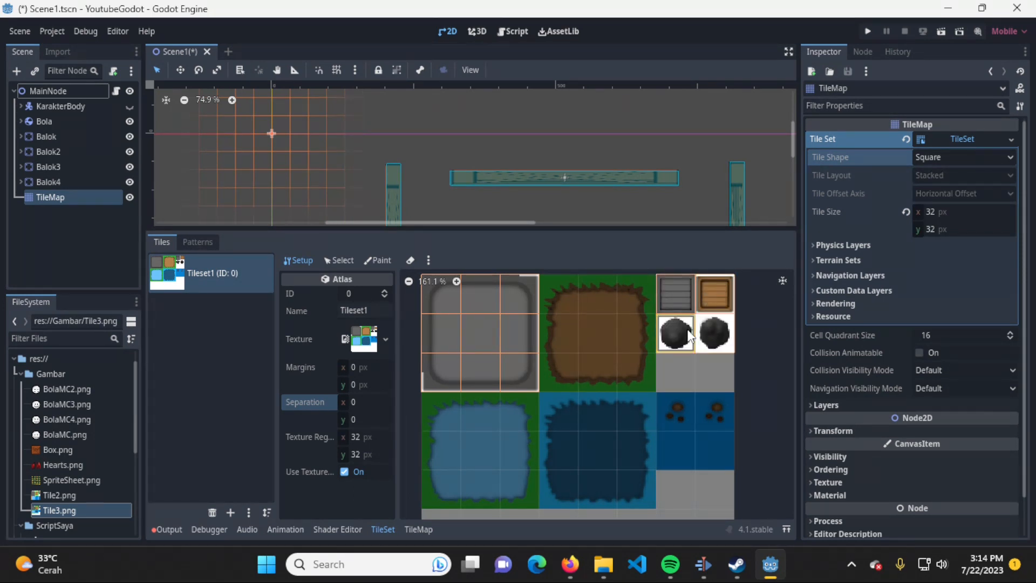
{"action": "mouse_move", "coordinate": [569, 301]}
{"action": "left_mouse_down"}
{"action": "mouse_move", "coordinate": [647, 325]}
{"action": "mouse_move", "coordinate": [578, 374]}
{"action": "mouse_move", "coordinate": [596, 333]}
{"action": "left_mouse_up"}
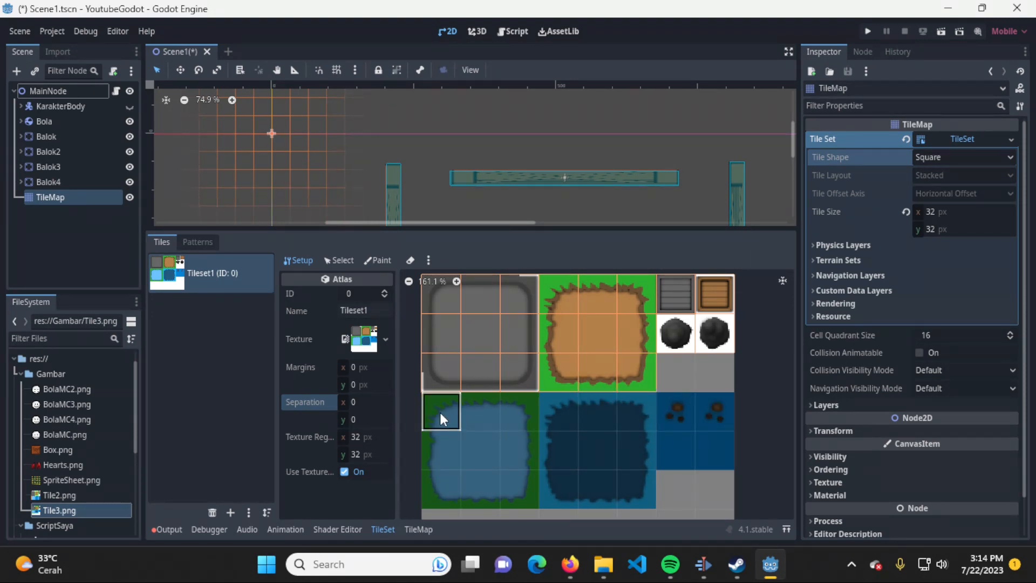
Create one 3 × 3 base tile over the light-blue pond, and single-cell base tiles over the dark-blue block and the rocks in water.
{"action": "left_click_drag", "start_coordinate": [439, 413], "coordinate": [530, 489]}
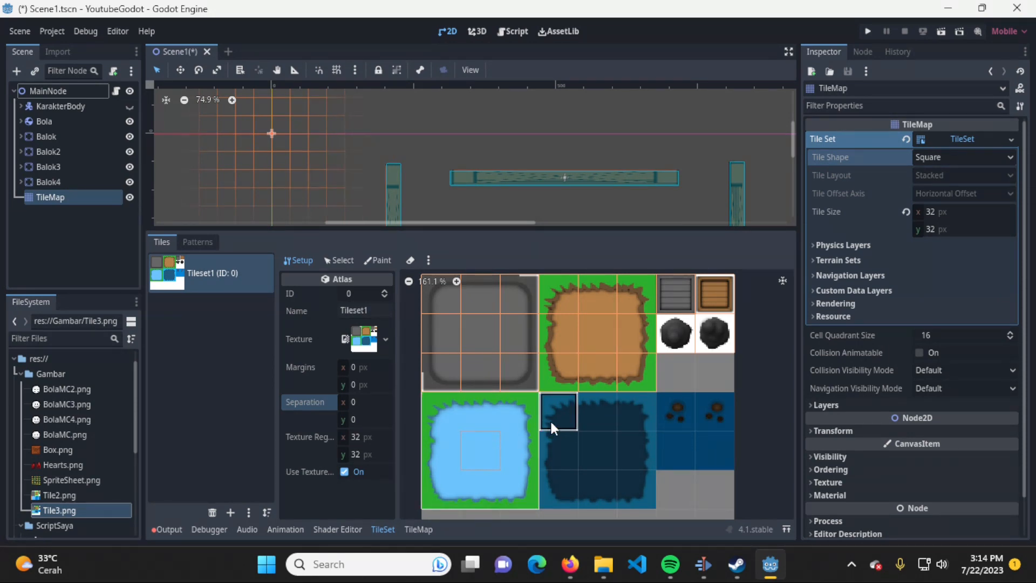
{"action": "mouse_move", "coordinate": [633, 462]}
{"action": "left_mouse_down"}
{"action": "mouse_move", "coordinate": [575, 486]}
{"action": "mouse_move", "coordinate": [646, 472]}
{"action": "mouse_move", "coordinate": [717, 405]}
{"action": "mouse_move", "coordinate": [686, 448]}
{"action": "left_mouse_up"}
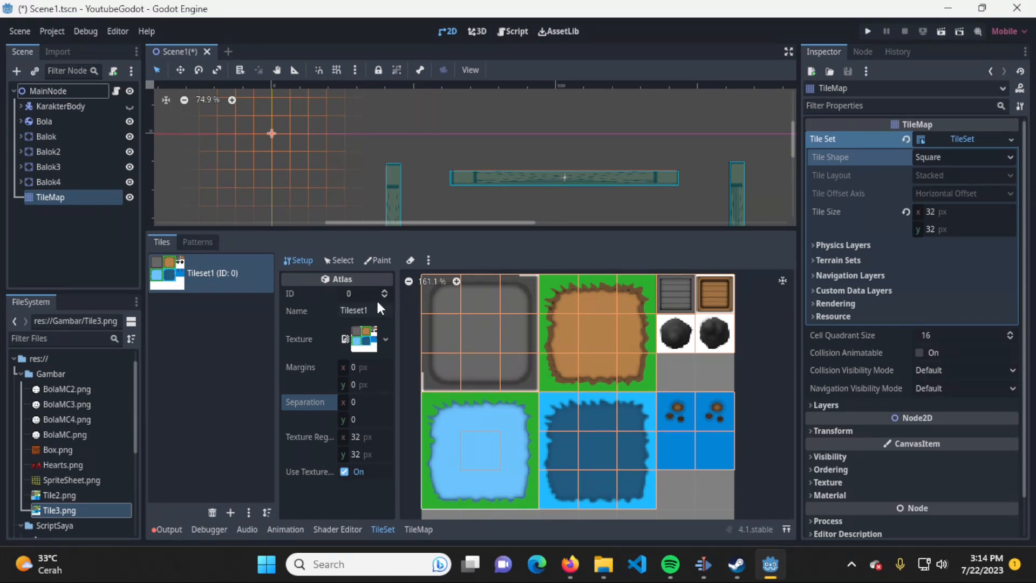
Examine the base tile properties of the dark-blue block, pond, boulders, crates and dirt block, and return to the atlas setup.
{"action": "left_click", "coordinate": [340, 262]}
{"action": "left_click", "coordinate": [636, 438]}
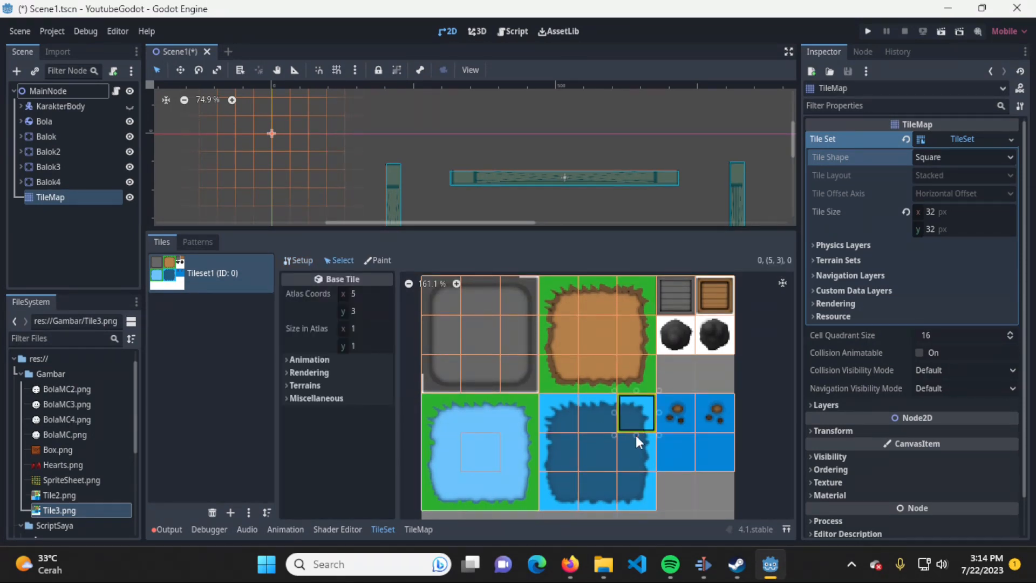
{"action": "left_click", "coordinate": [474, 441]}
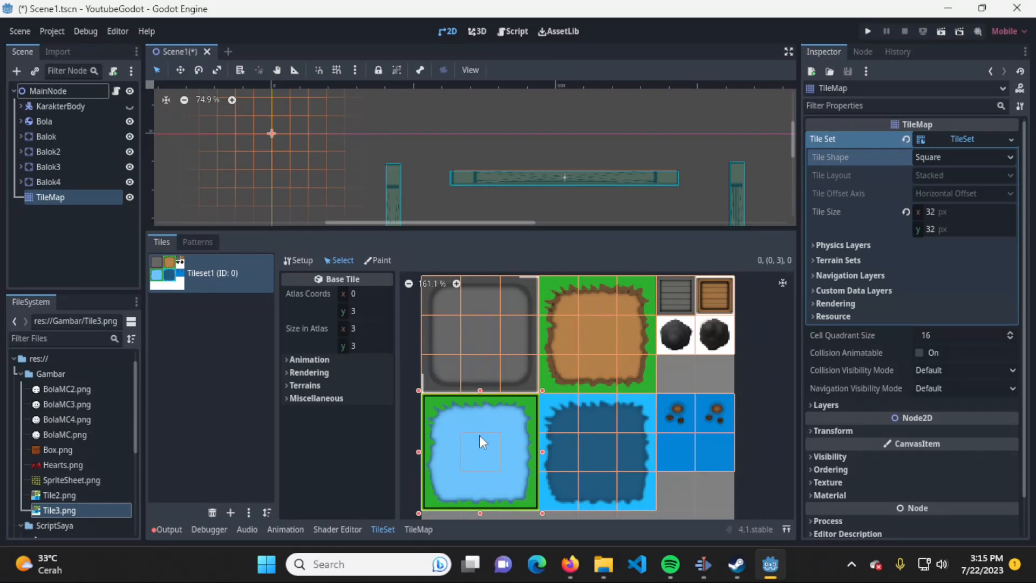
{"action": "left_click", "coordinate": [686, 330]}
{"action": "left_click", "coordinate": [711, 331]}
{"action": "left_click", "coordinate": [713, 296]}
{"action": "left_click", "coordinate": [681, 296]}
{"action": "left_click", "coordinate": [600, 302]}
{"action": "left_click", "coordinate": [594, 335]}
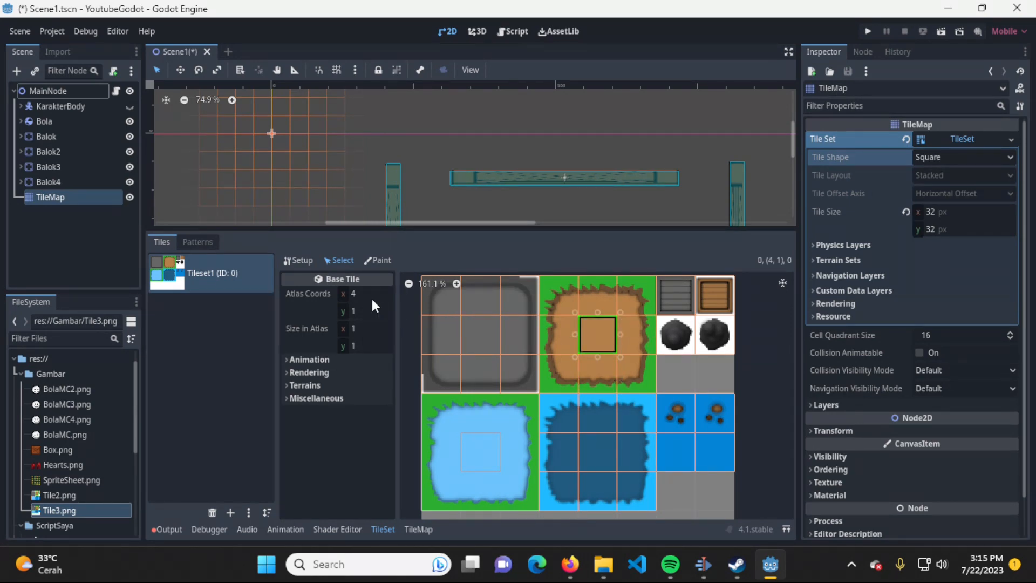
{"action": "left_click", "coordinate": [297, 260]}
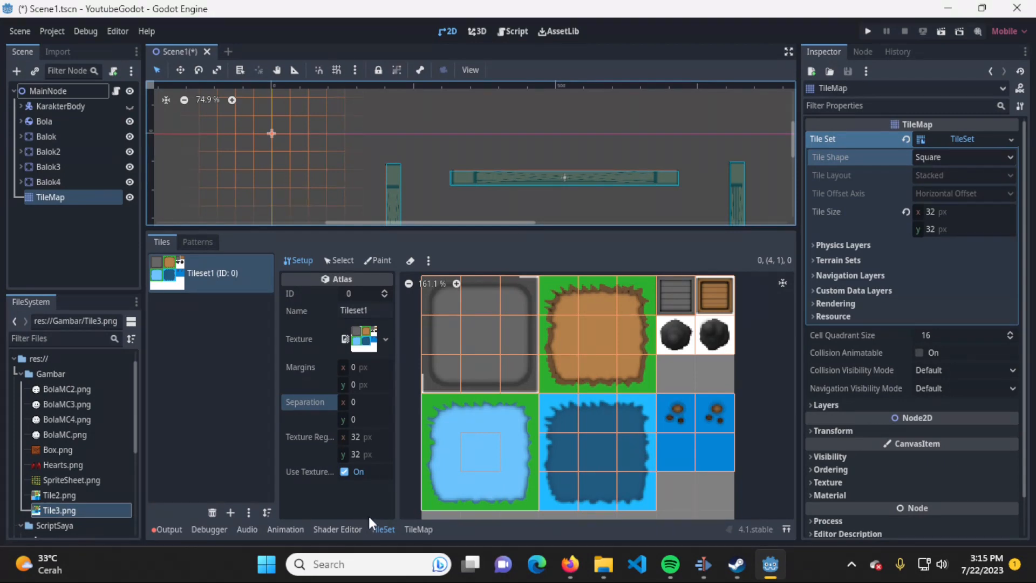
Paint an 8 × 5 block of plain dirt tiles around the ball and move the TileMap node above KarakterBody under MainNode.
{"action": "left_click", "coordinate": [420, 530]}
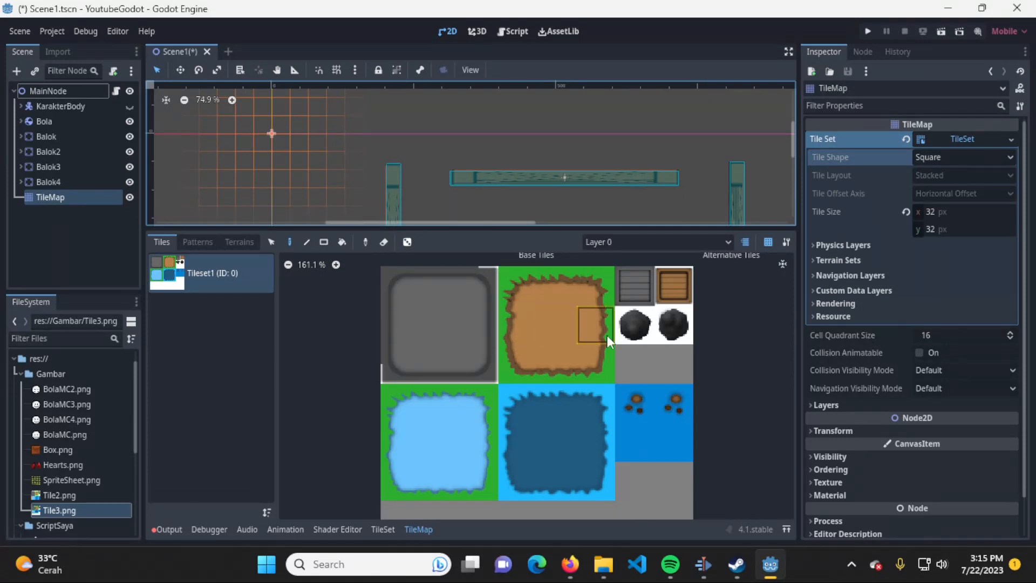
{"action": "left_click", "coordinate": [565, 331]}
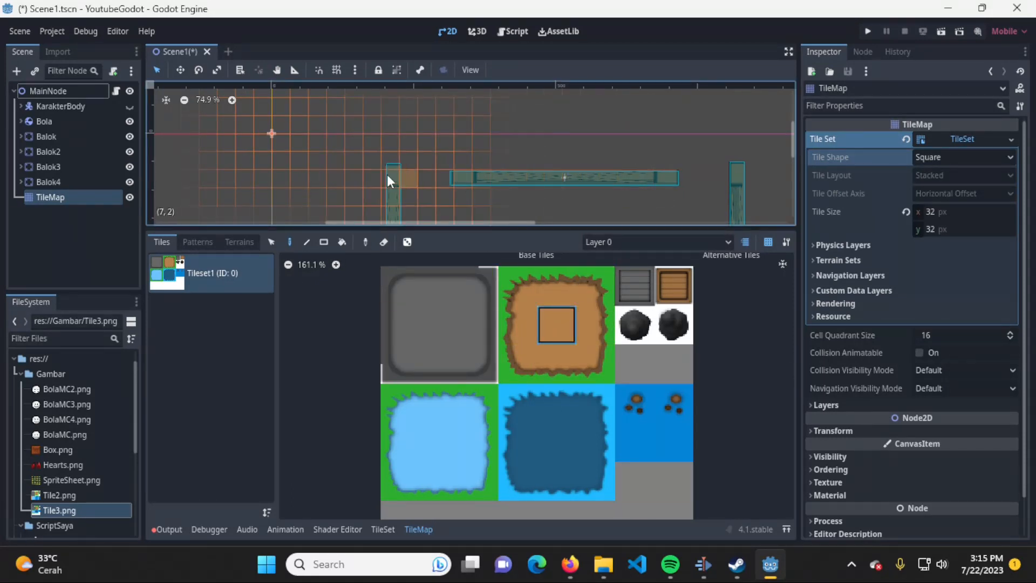
{"action": "middle_click_drag", "start_coordinate": [584, 157], "coordinate": [575, 140]}
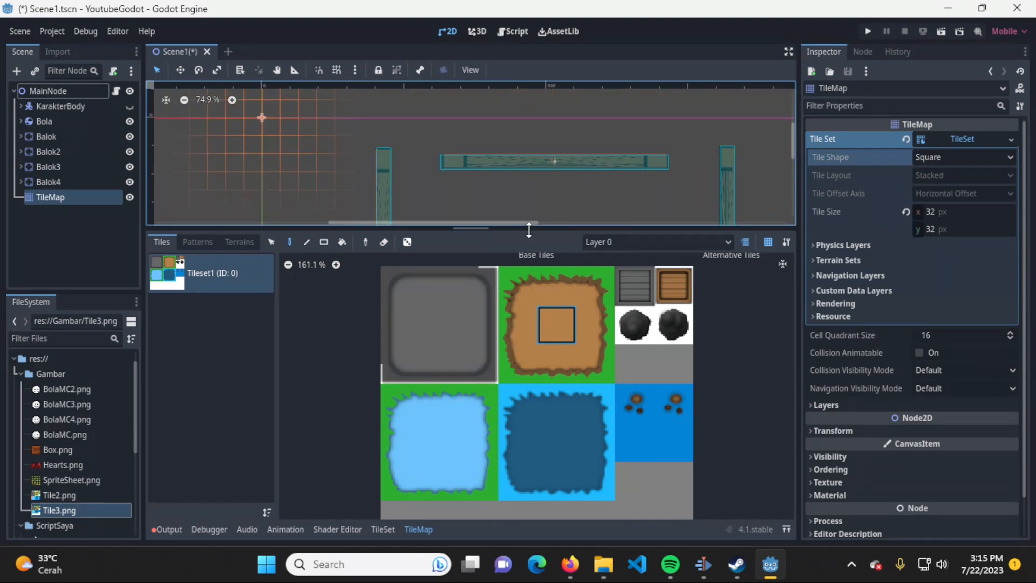
{"action": "left_click_drag", "start_coordinate": [529, 230], "coordinate": [529, 326]}
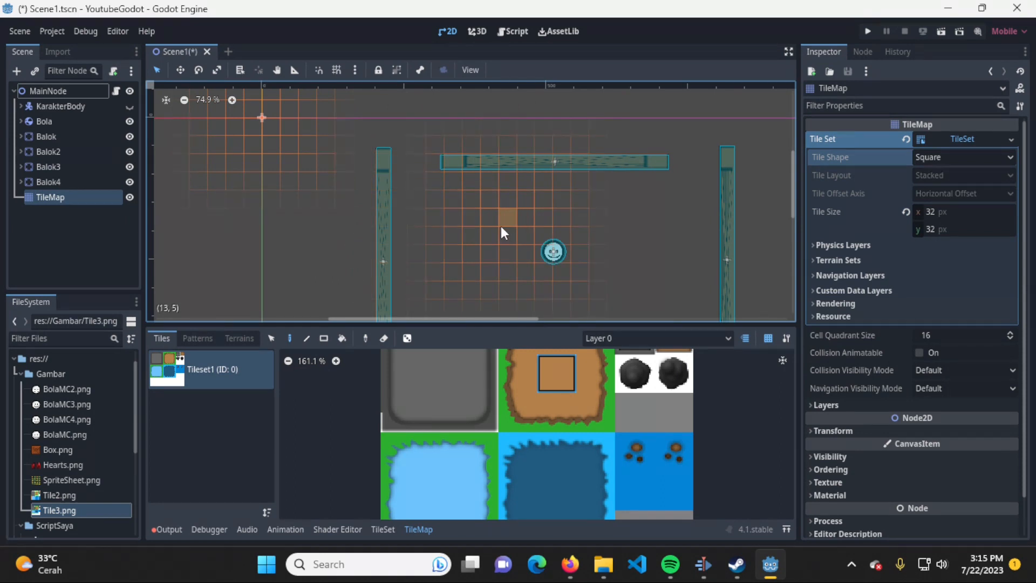
{"action": "mouse_move", "coordinate": [501, 226]}
{"action": "left_mouse_down"}
{"action": "mouse_move", "coordinate": [585, 219]}
{"action": "mouse_move", "coordinate": [612, 286]}
{"action": "left_mouse_up"}
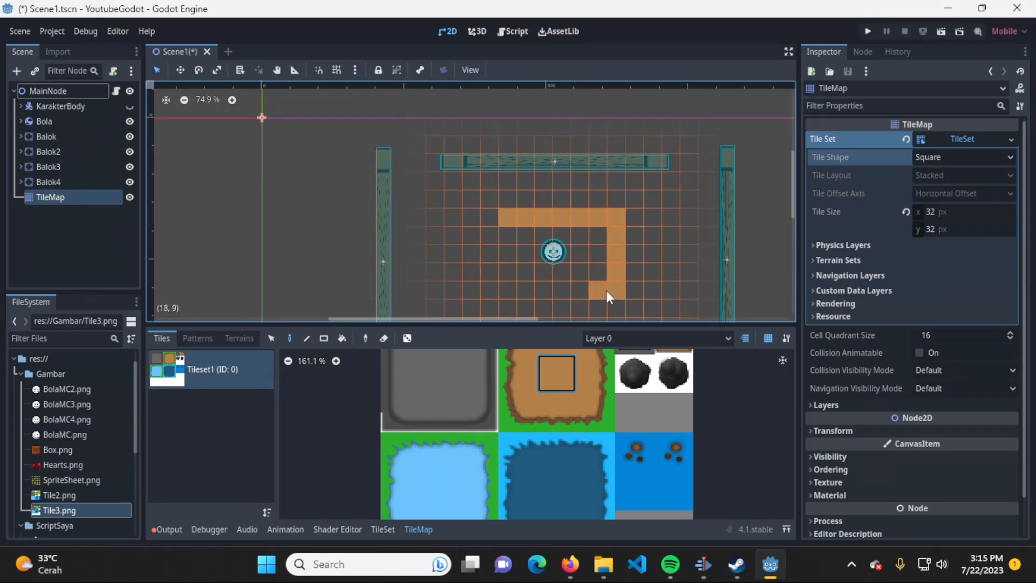
{"action": "mouse_move", "coordinate": [483, 226]}
{"action": "left_mouse_down"}
{"action": "mouse_move", "coordinate": [565, 228]}
{"action": "mouse_move", "coordinate": [555, 265]}
{"action": "left_mouse_up"}
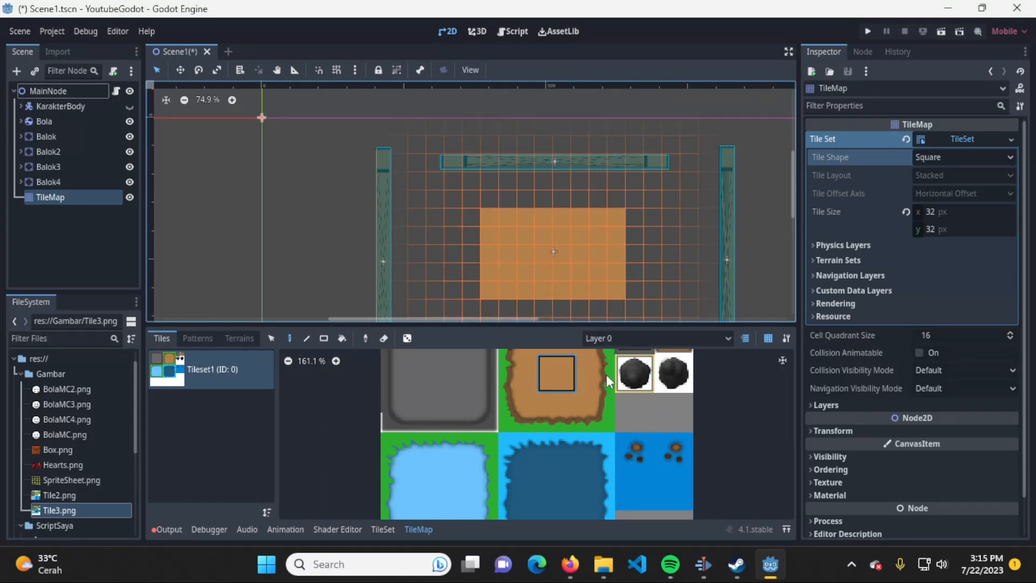
{"action": "left_click_drag", "start_coordinate": [25, 200], "coordinate": [46, 98]}
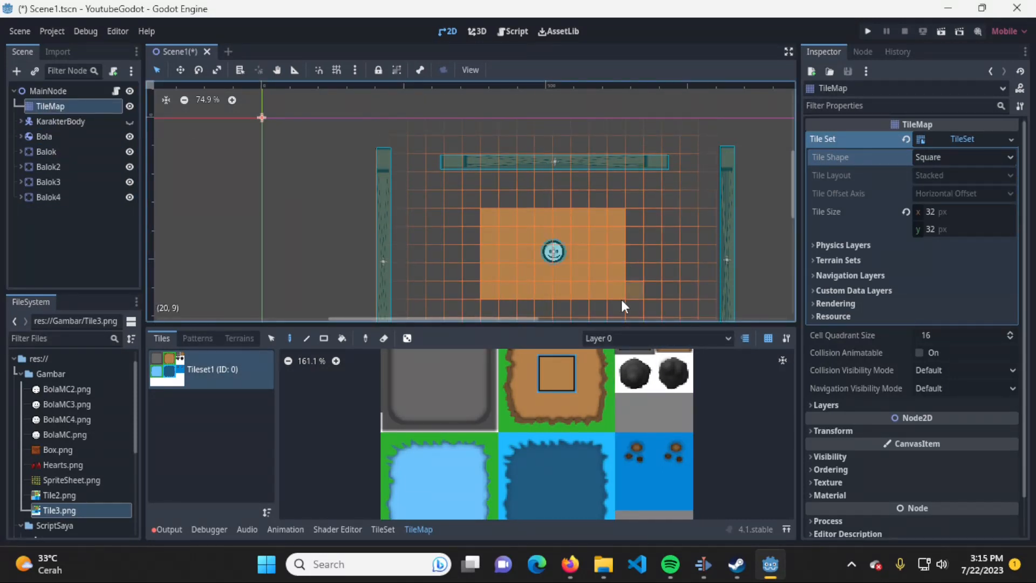
Repaint the 8 × 5 dirt block around the ball with the first boulder tile.
{"action": "left_click", "coordinate": [636, 378]}
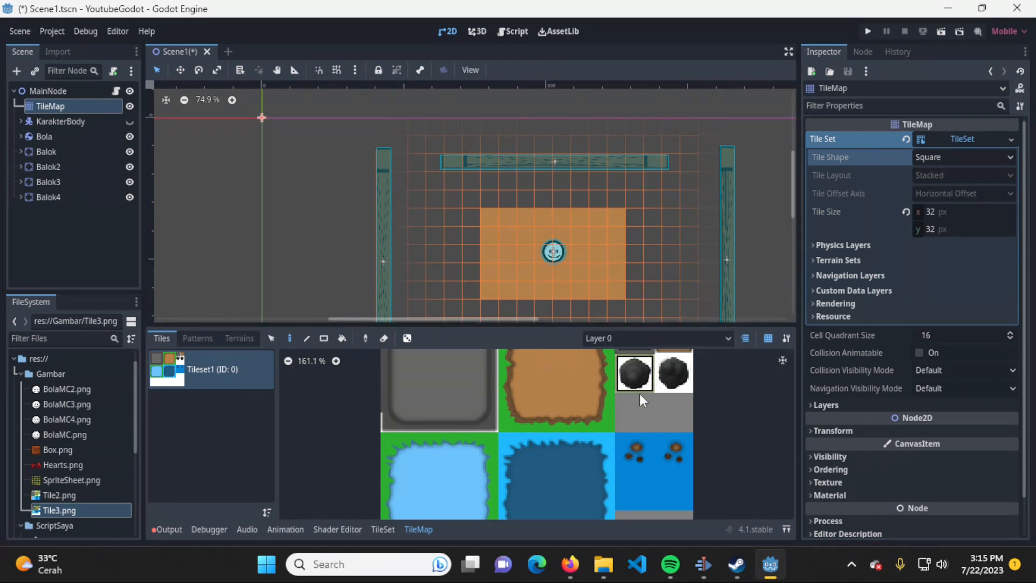
{"action": "mouse_move", "coordinate": [510, 286]}
{"action": "left_mouse_down"}
{"action": "mouse_move", "coordinate": [601, 286]}
{"action": "mouse_move", "coordinate": [489, 272]}
{"action": "mouse_move", "coordinate": [527, 254]}
{"action": "mouse_move", "coordinate": [609, 263]}
{"action": "mouse_move", "coordinate": [575, 237]}
{"action": "mouse_move", "coordinate": [492, 238]}
{"action": "mouse_move", "coordinate": [537, 219]}
{"action": "mouse_move", "coordinate": [610, 228]}
{"action": "left_mouse_up"}
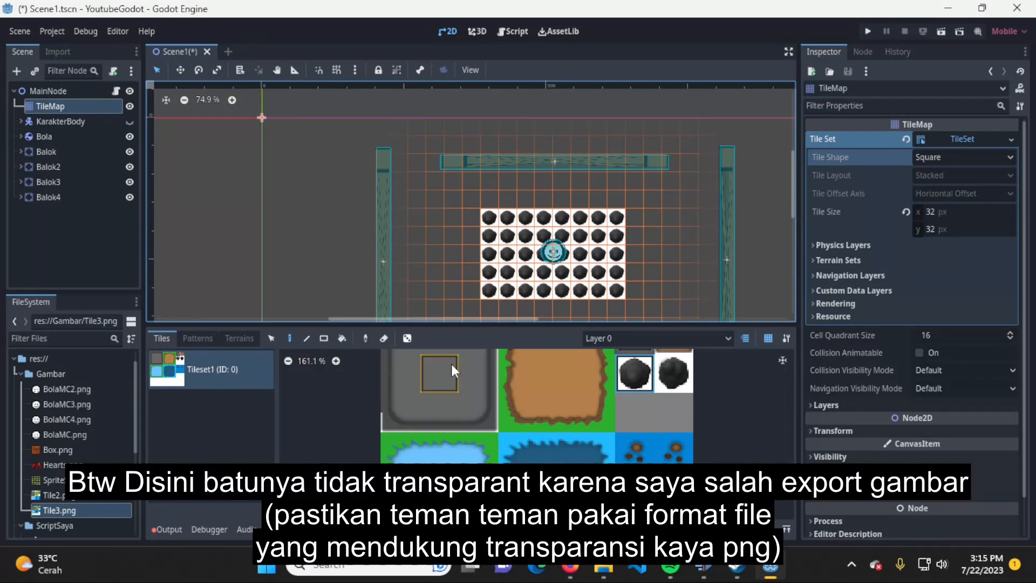
Paint a straight line of plain dirt tiles above the boulders, and fill a dirt rectangle across the area between the beams.
{"action": "left_click", "coordinate": [562, 380]}
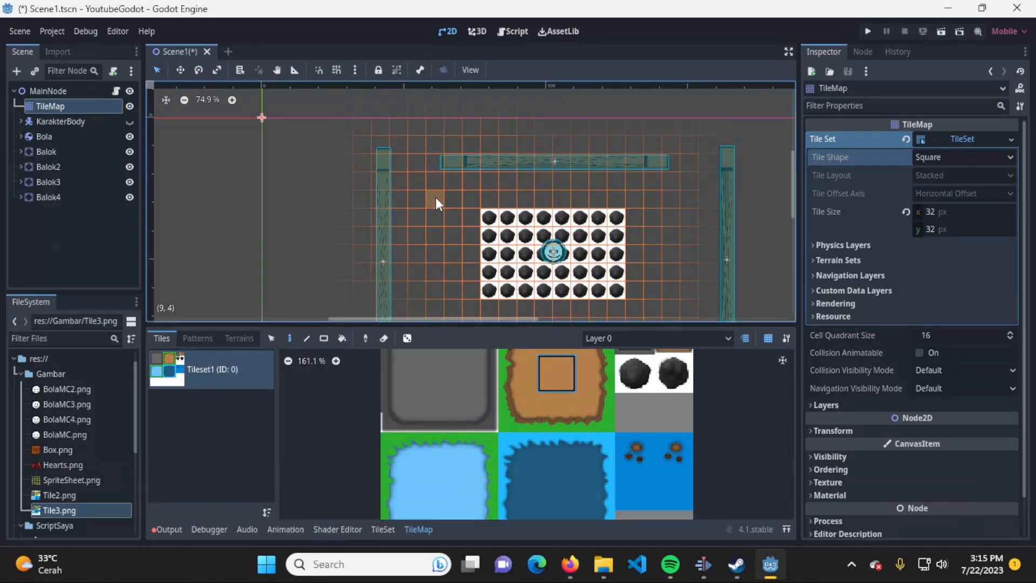
{"action": "left_click_drag", "start_coordinate": [433, 199], "coordinate": [668, 186], "text": "shift"}
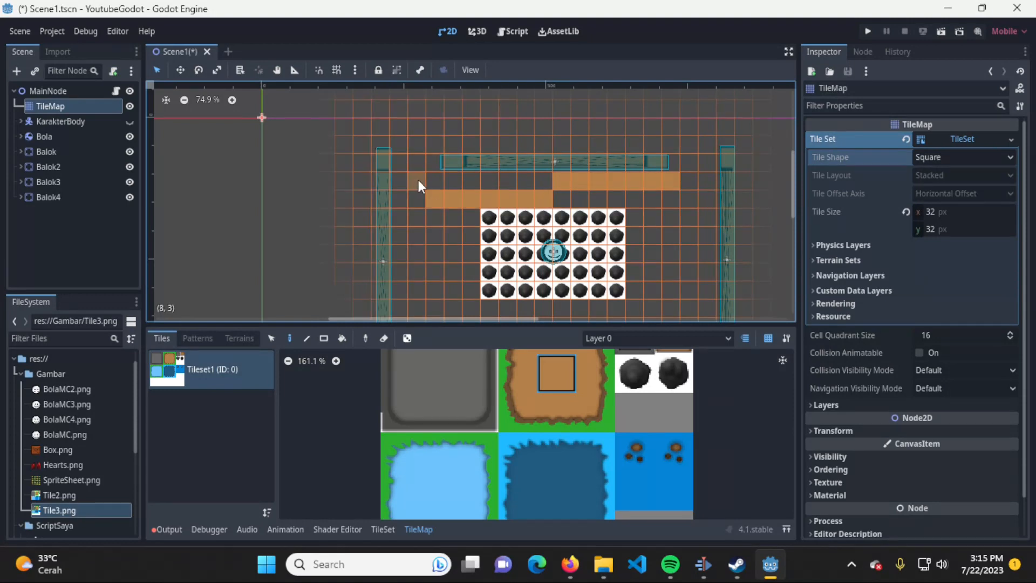
{"action": "mouse_move", "coordinate": [428, 181]}
{"action": "left_mouse_down", "text": "ctrl+shift"}
{"action": "mouse_move", "coordinate": [673, 221]}
{"action": "mouse_move", "coordinate": [680, 301]}
{"action": "mouse_move", "coordinate": [405, 178]}
{"action": "mouse_move", "coordinate": [432, 178]}
{"action": "left_mouse_up", "text": "ctrl+shift"}
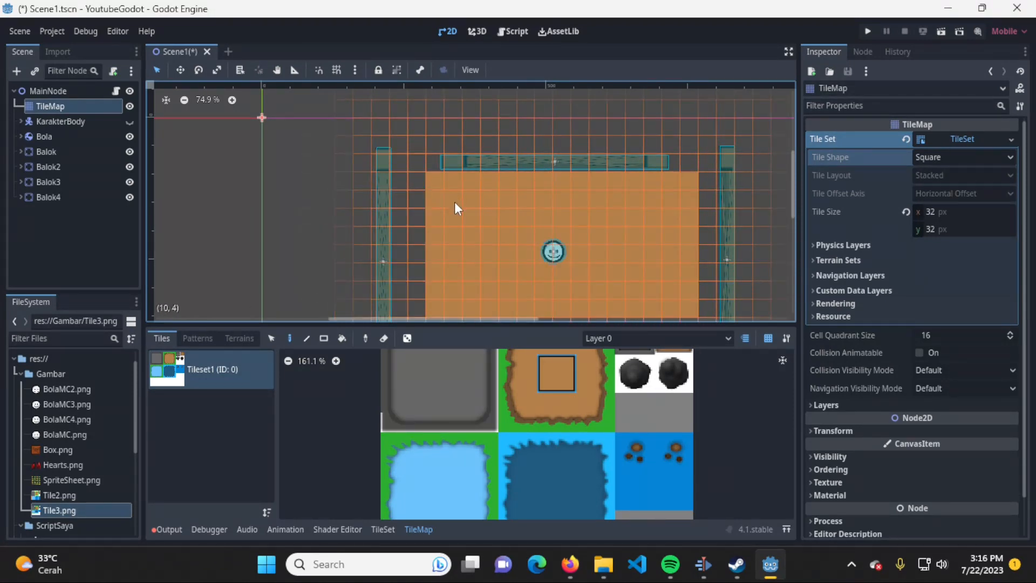
Select the painted dirt tiles with the Selection tool and clear the selection.
{"action": "left_click", "coordinate": [270, 341]}
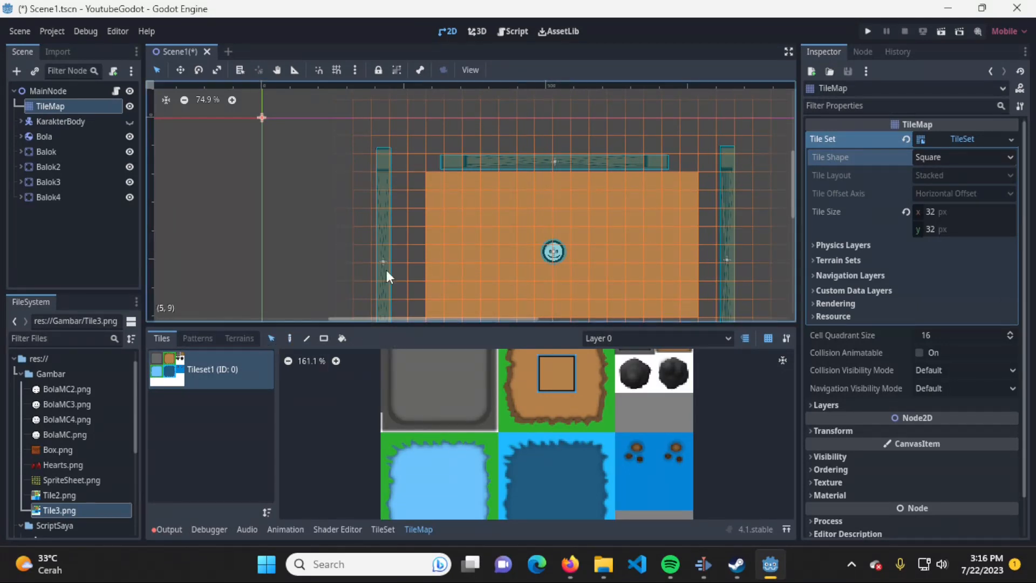
{"action": "left_click_drag", "start_coordinate": [437, 182], "coordinate": [681, 312]}
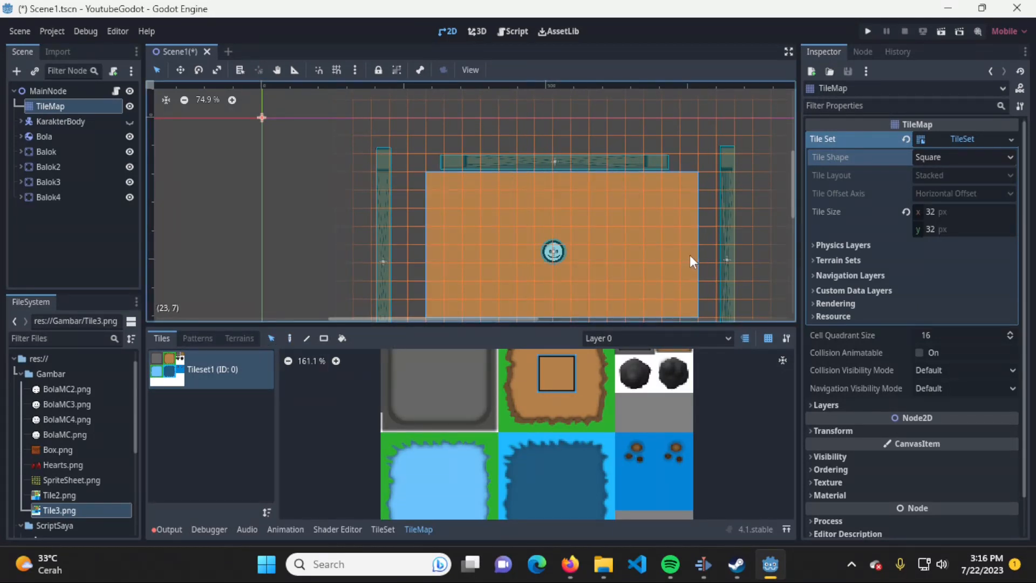
{"action": "mouse_move", "coordinate": [620, 246]}
{"action": "left_mouse_down"}
{"action": "mouse_move", "coordinate": [569, 208]}
{"action": "mouse_move", "coordinate": [435, 189]}
{"action": "mouse_move", "coordinate": [439, 210]}
{"action": "mouse_move", "coordinate": [633, 224]}
{"action": "mouse_move", "coordinate": [610, 244]}
{"action": "mouse_move", "coordinate": [628, 242]}
{"action": "mouse_move", "coordinate": [614, 242]}
{"action": "left_mouse_up"}
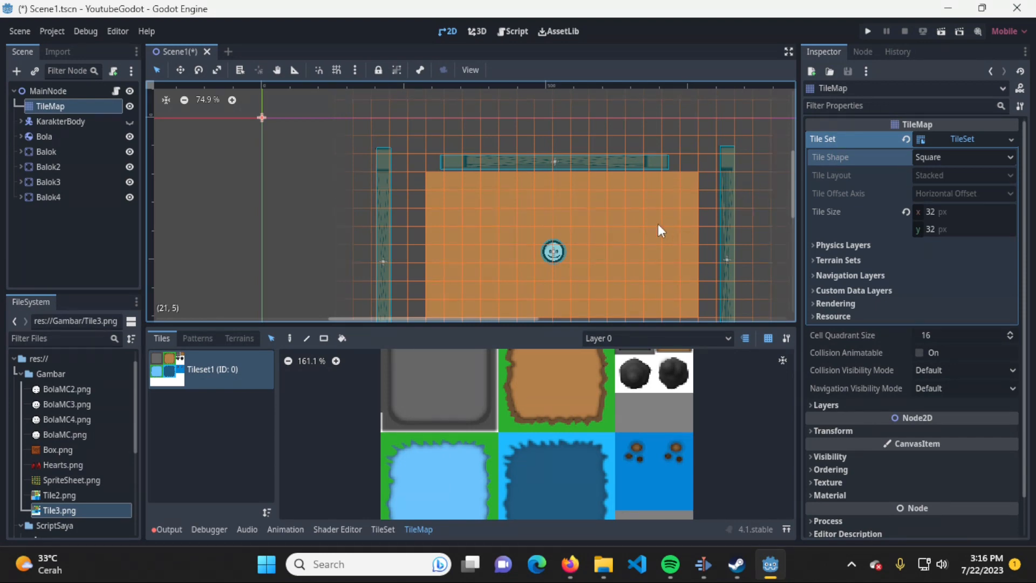
Paint freehand strokes of the plain dark-blue tile over the dirt, and fill a 16 × 8 rectangle between the beams with it.
{"action": "left_click", "coordinate": [305, 340]}
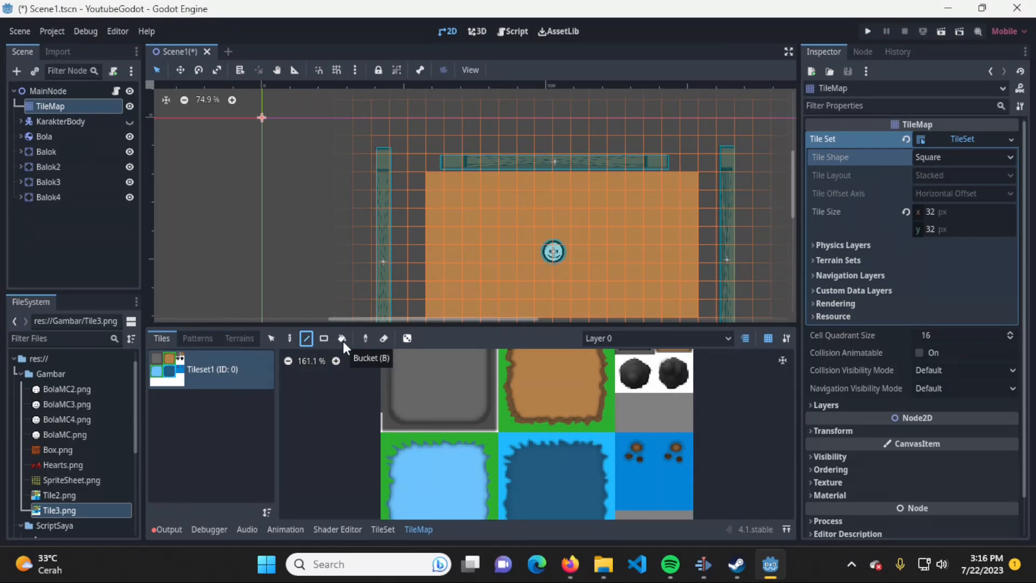
{"action": "left_click", "coordinate": [291, 340]}
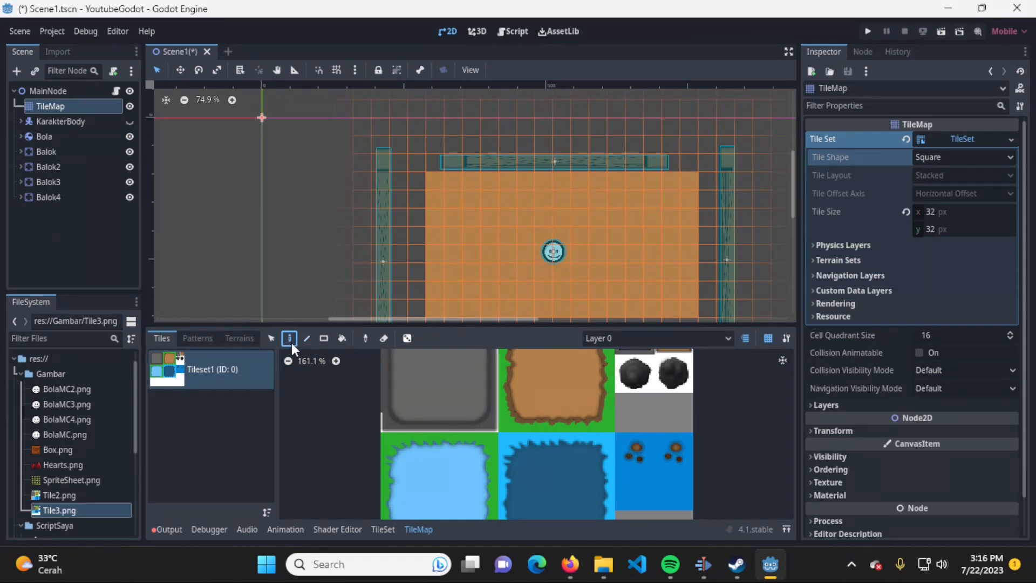
{"action": "scroll", "coordinate": [577, 466], "scroll_direction": "down", "scroll_amount": 1}
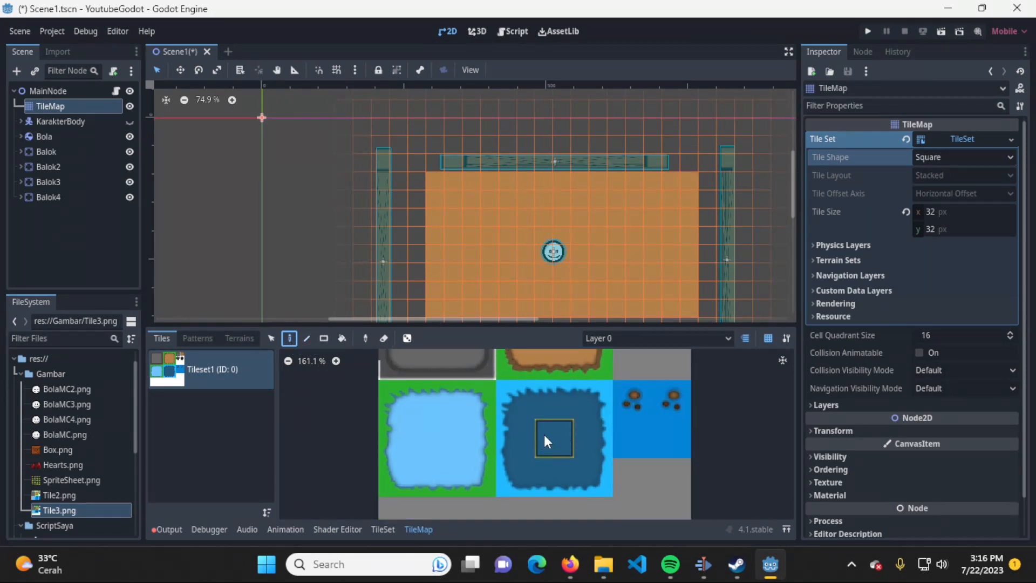
{"action": "left_click", "coordinate": [544, 435]}
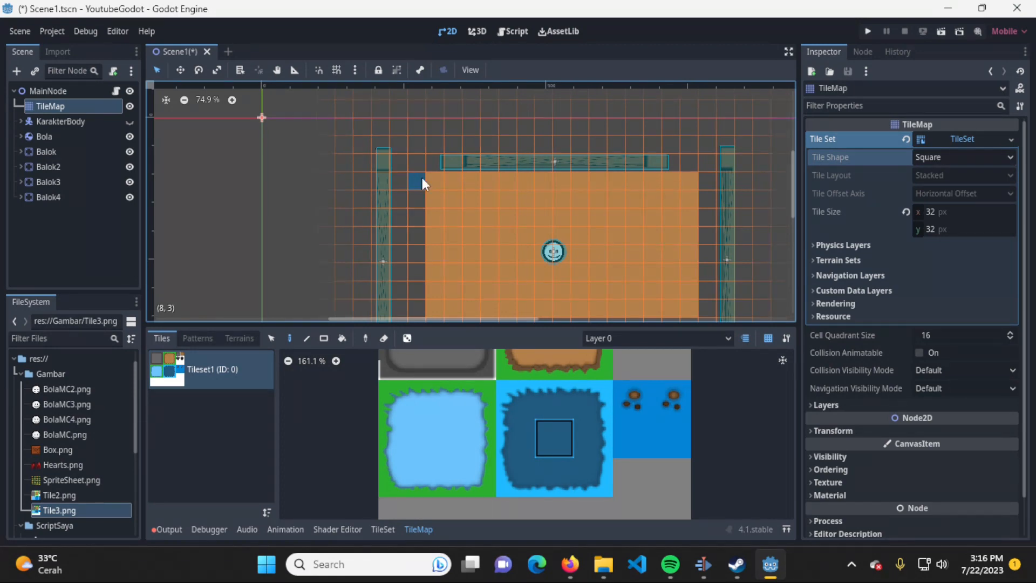
{"action": "left_click_drag", "start_coordinate": [423, 176], "coordinate": [656, 182]}
{"action": "mouse_move", "coordinate": [684, 300]}
{"action": "left_mouse_down"}
{"action": "mouse_move", "coordinate": [451, 286]}
{"action": "mouse_move", "coordinate": [506, 173]}
{"action": "mouse_move", "coordinate": [639, 273]}
{"action": "mouse_move", "coordinate": [477, 197]}
{"action": "mouse_move", "coordinate": [507, 198]}
{"action": "left_mouse_up"}
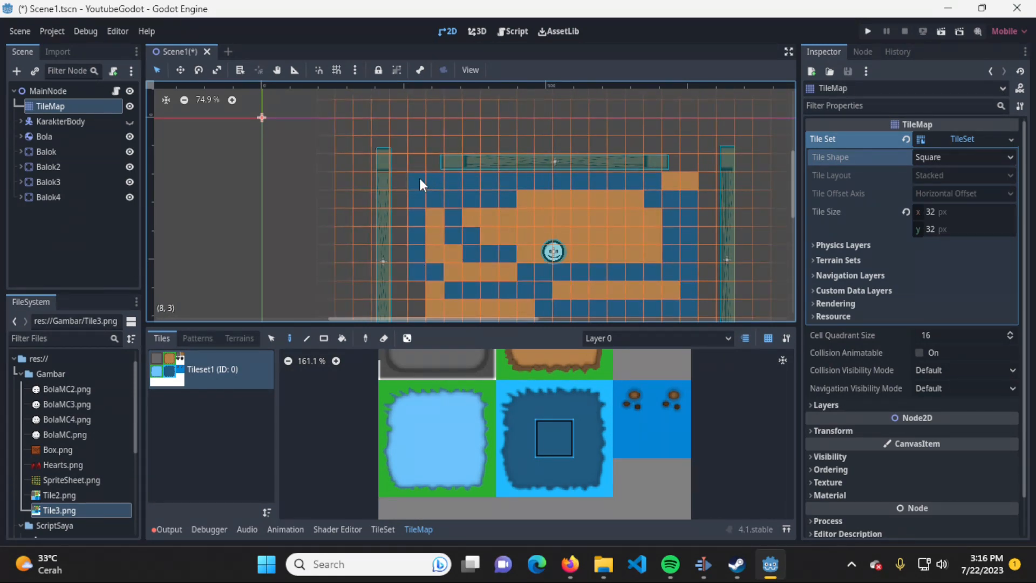
{"action": "left_click_drag", "start_coordinate": [419, 176], "coordinate": [679, 307], "text": "ctrl+shift"}
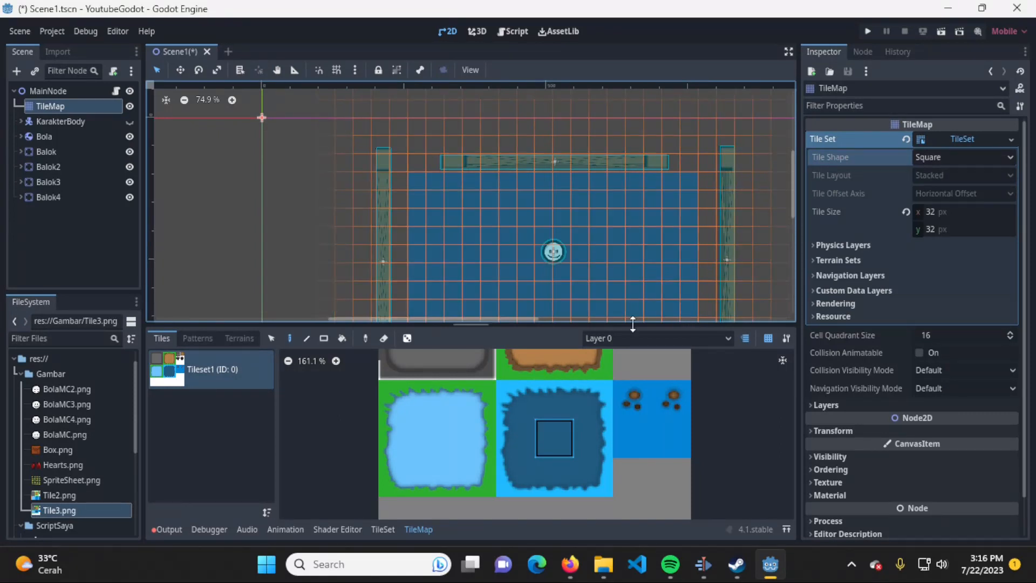
Place the 3 × 3 light-blue pond tile at the corners of the dark-blue area.
{"action": "left_click", "coordinate": [457, 437]}
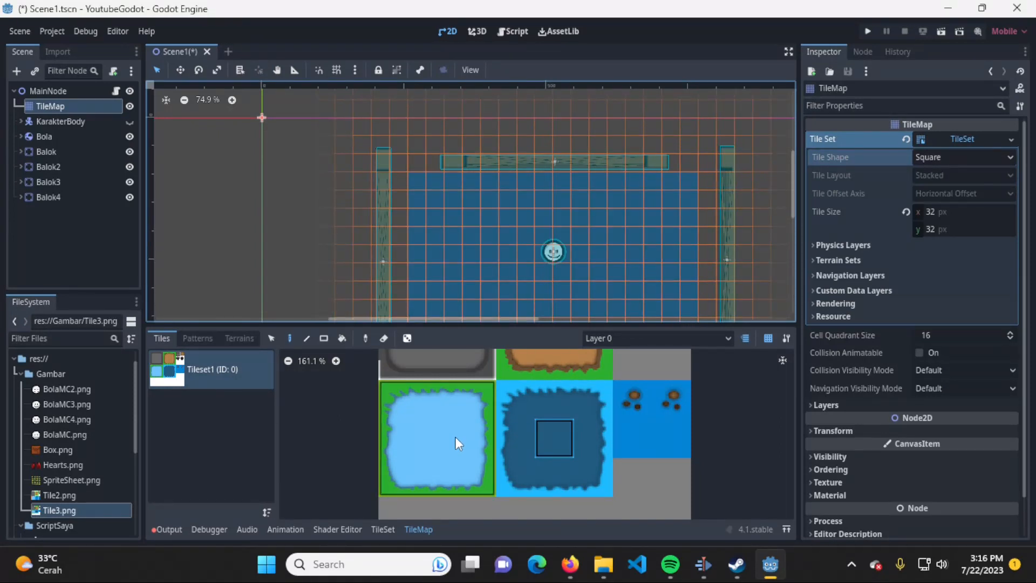
{"action": "left_click", "coordinate": [414, 164]}
{"action": "left_click", "coordinate": [695, 165]}
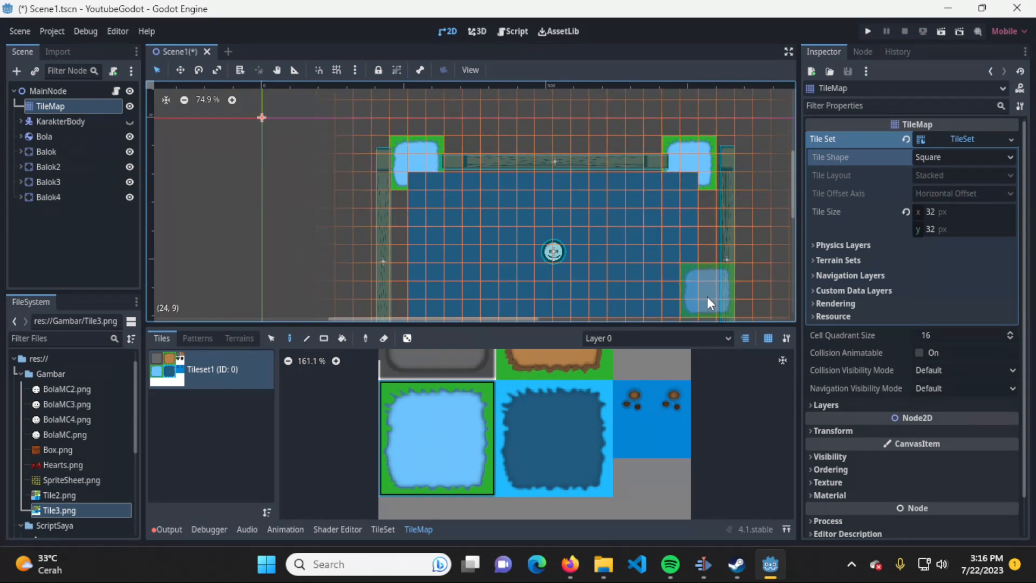
{"action": "middle_click_drag", "start_coordinate": [707, 296], "coordinate": [682, 197]}
{"action": "left_click", "coordinate": [677, 235]}
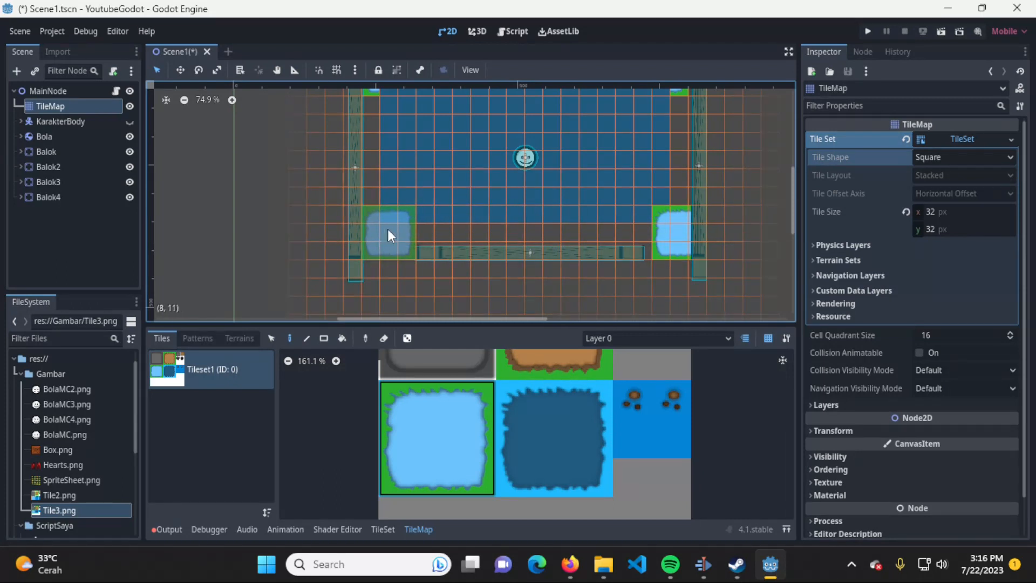
Undo the pond tiles placed at the corners of the dark-blue area.
{"action": "scroll", "coordinate": [630, 264], "scroll_direction": "up", "scroll_amount": 3, "text": "ctrl"}
{"action": "key", "text": "ctrl+z"}
{"action": "key", "text": "ctrl+z"}
{"action": "key", "text": "ctrl+z"}
{"action": "key", "text": "ctrl+z"}
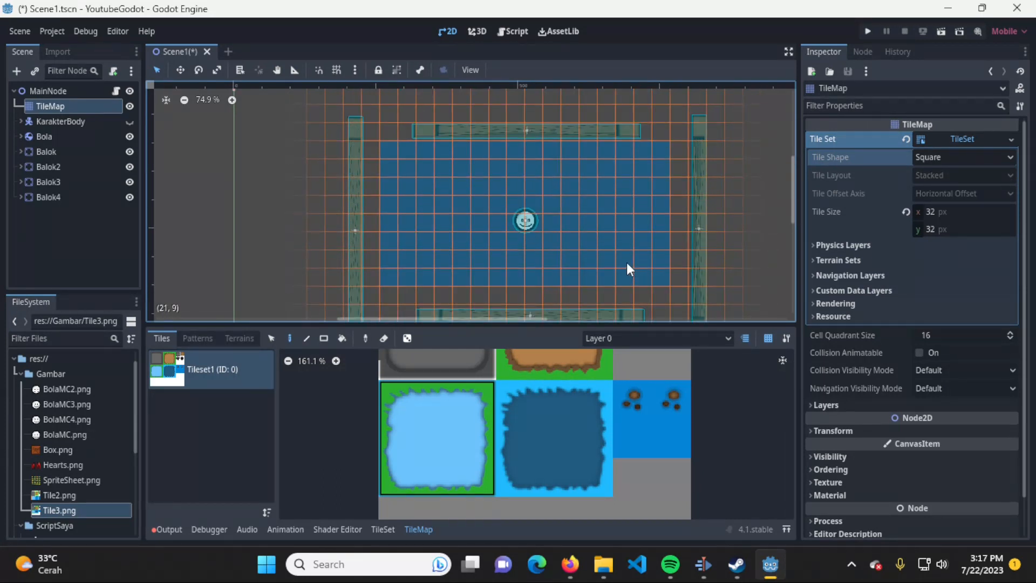
Select all nine tiles of the dark-blue block together and stamp the group on the map to the left of the ball.
{"action": "mouse_move", "coordinate": [524, 422]}
{"action": "middle_mouse_down"}
{"action": "mouse_move", "coordinate": [478, 449]}
{"action": "mouse_move", "coordinate": [518, 426]}
{"action": "middle_mouse_up"}
{"action": "left_click", "coordinate": [535, 425]}
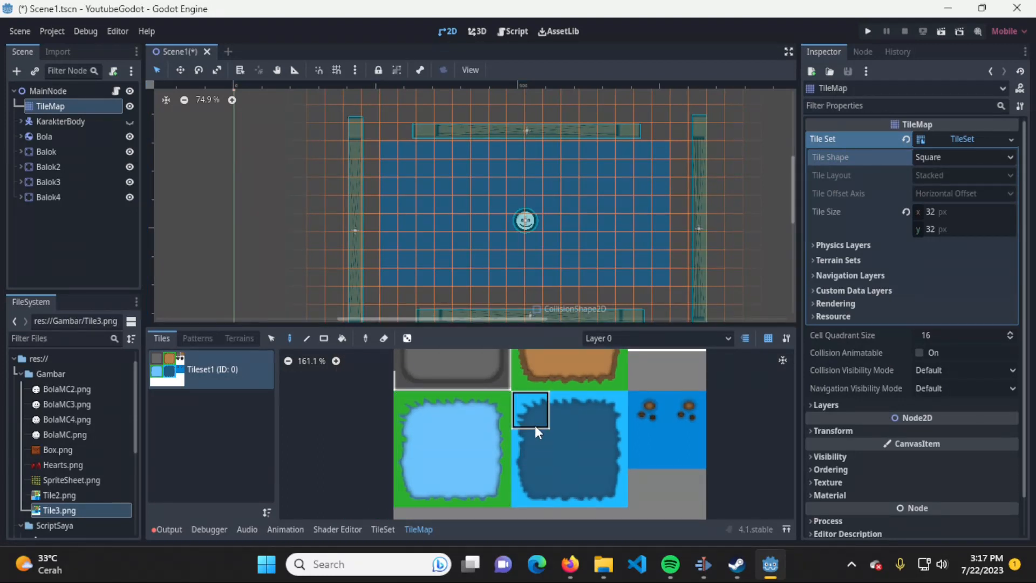
{"action": "left_click", "coordinate": [574, 423]}
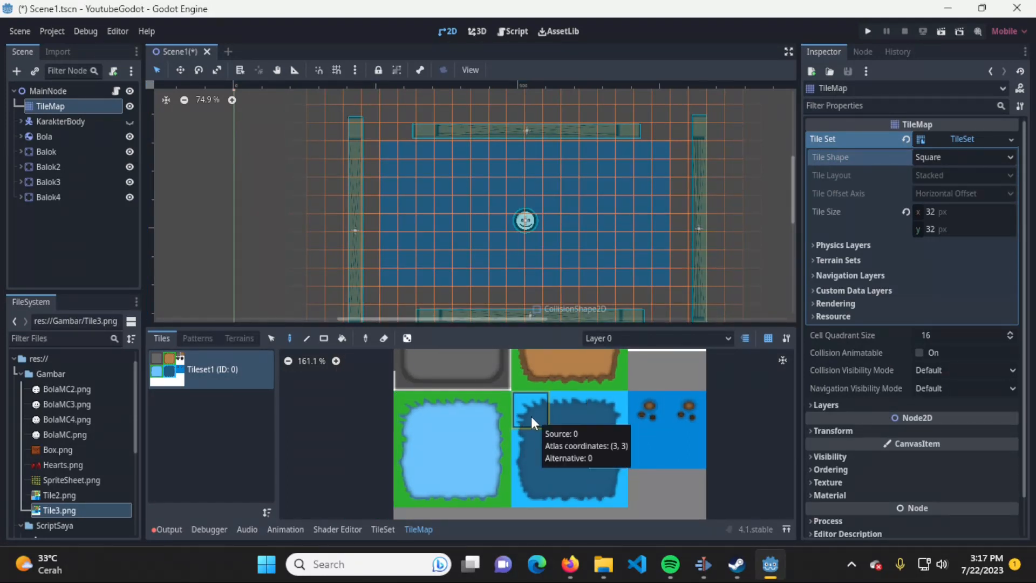
{"action": "left_click_drag", "start_coordinate": [531, 416], "coordinate": [607, 483]}
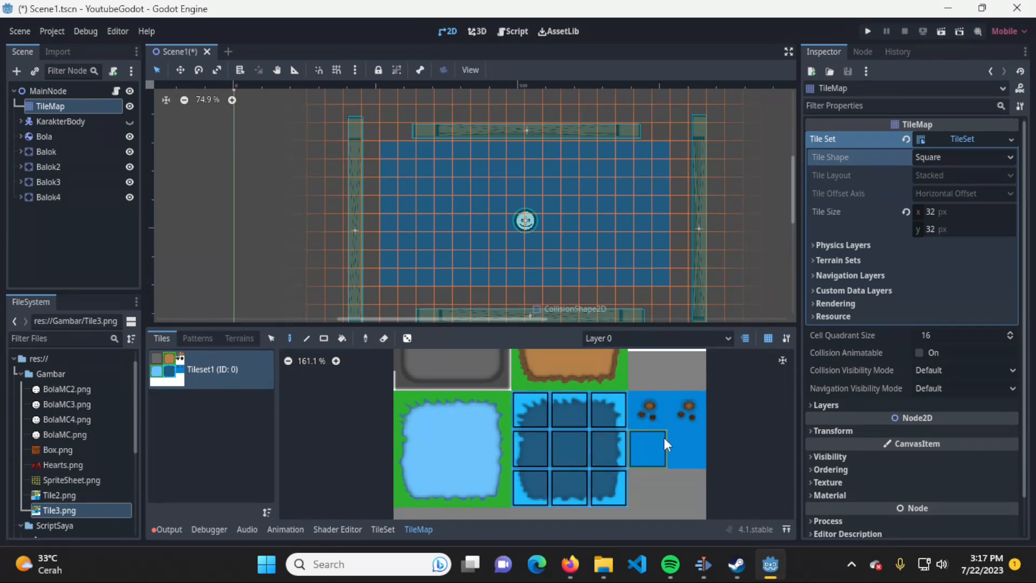
{"action": "left_click_drag", "start_coordinate": [529, 416], "coordinate": [608, 490]}
{"action": "left_click", "coordinate": [461, 210]}
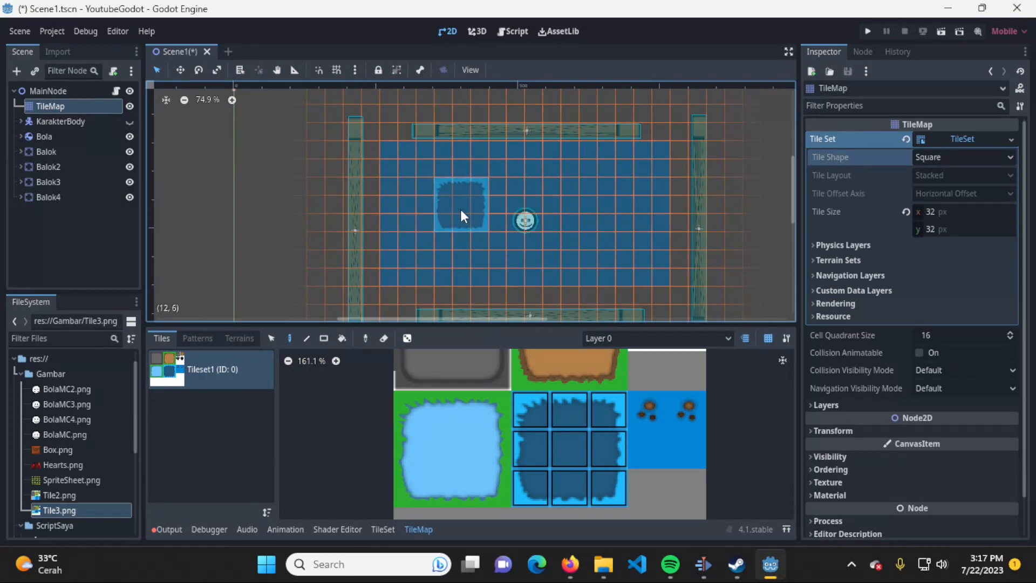
Stamp the nine-tile dark-blue block at several more spots around the ball within the dark-blue area.
{"action": "left_click", "coordinate": [484, 204]}
{"action": "left_click", "coordinate": [553, 205]}
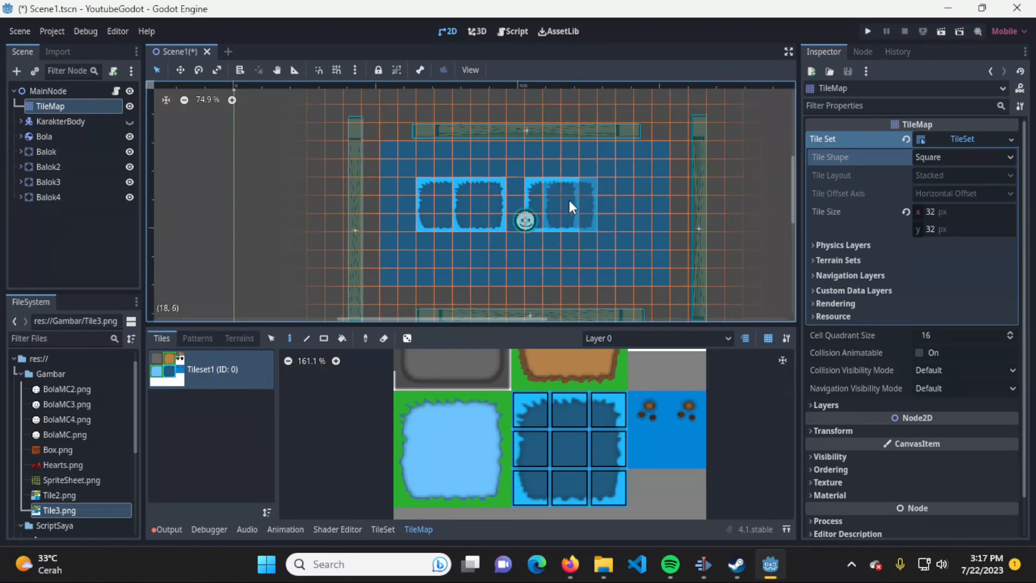
{"action": "left_click", "coordinate": [606, 222]}
{"action": "left_click", "coordinate": [594, 275]}
{"action": "left_click", "coordinate": [499, 277]}
{"action": "left_click", "coordinate": [425, 259]}
{"action": "left_click", "coordinate": [427, 188]}
{"action": "left_click", "coordinate": [514, 153]}
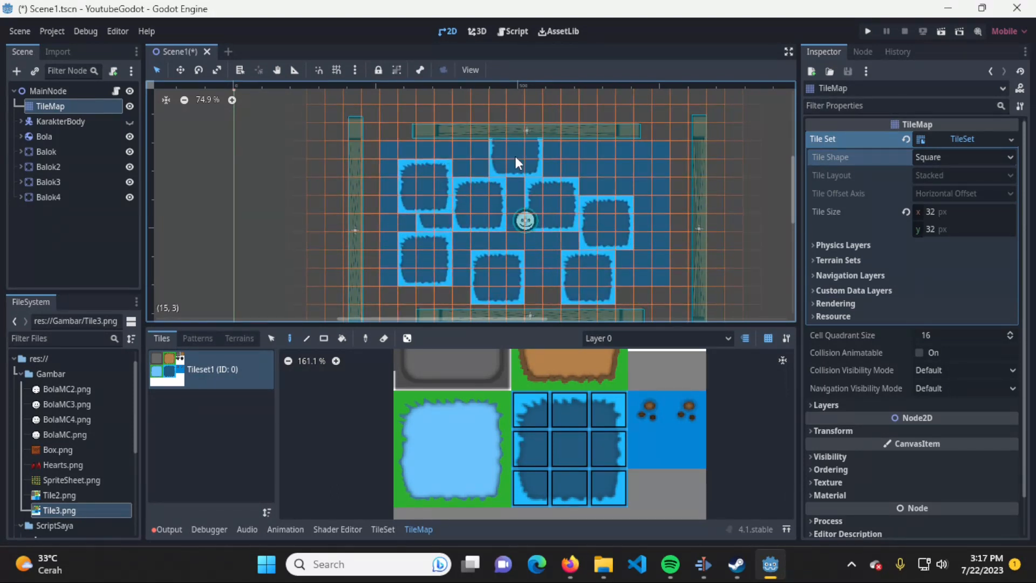
{"action": "left_click", "coordinate": [607, 151]}
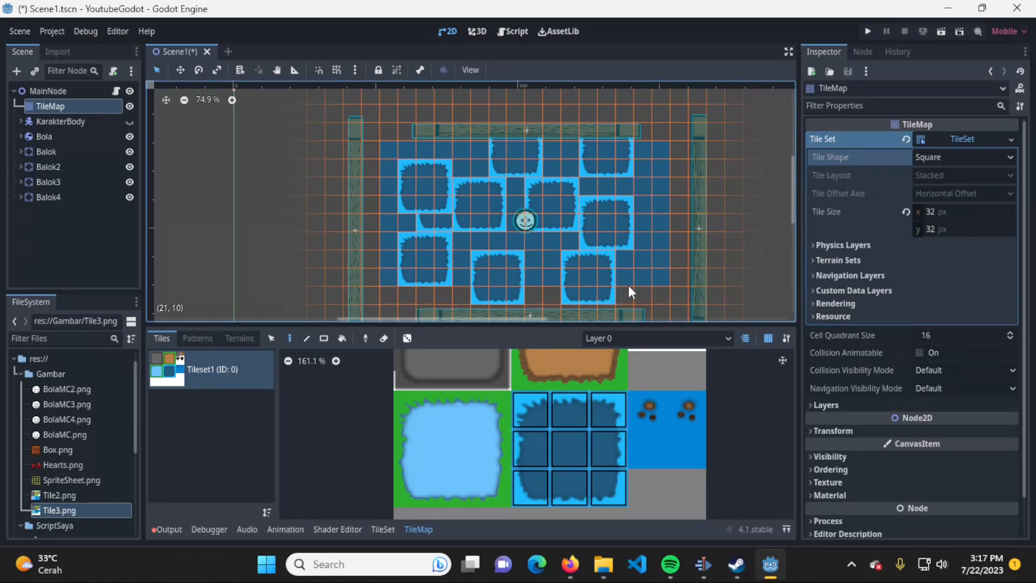
Undo all the nine-tile block stamps placed on the dark-blue area.
{"action": "key", "text": "ctrl+z"}
{"action": "key", "text": "ctrl+z"}
{"action": "key", "text": "ctrl+z"}
{"action": "key", "text": "ctrl+z"}
{"action": "key", "text": "ctrl+z"}
{"action": "key", "text": "ctrl+z"}
{"action": "key", "text": "ctrl+z"}
{"action": "key", "text": "ctrl+z"}
{"action": "key", "text": "ctrl+z"}
{"action": "key", "text": "ctrl+z"}
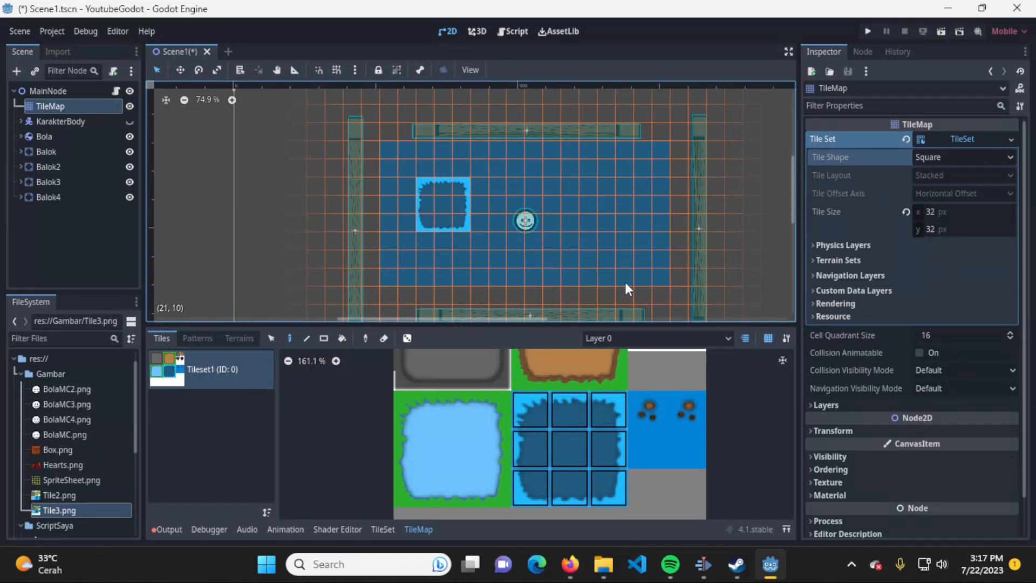
Select the dirt block together with the two crates and two rocks beside it, and stamp the group several times around the ball.
{"action": "mouse_move", "coordinate": [561, 411]}
{"action": "left_mouse_down"}
{"action": "mouse_move", "coordinate": [551, 415]}
{"action": "mouse_move", "coordinate": [585, 432]}
{"action": "mouse_move", "coordinate": [565, 411]}
{"action": "left_mouse_up"}
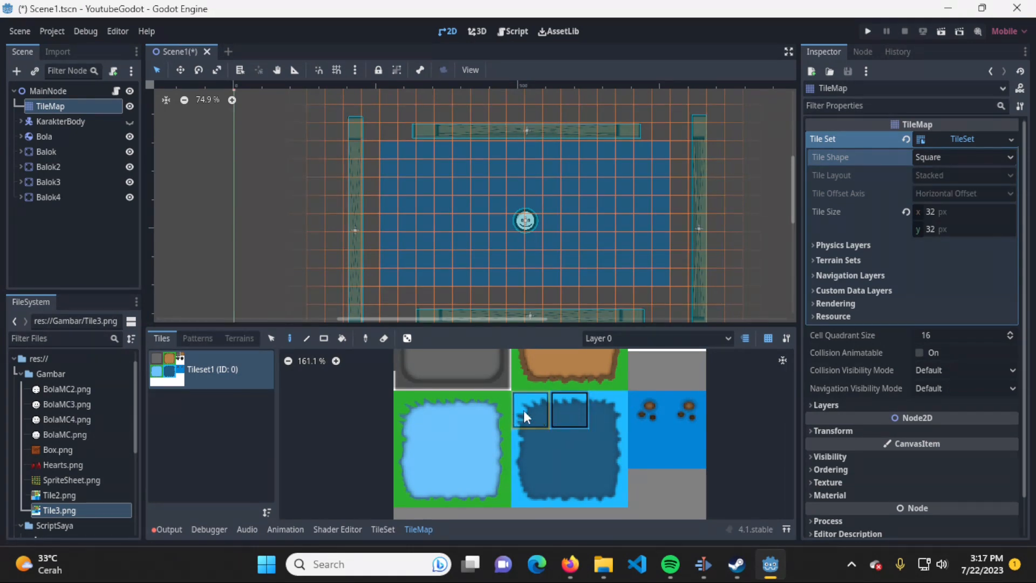
{"action": "scroll", "coordinate": [605, 474], "scroll_direction": "up", "scroll_amount": 3}
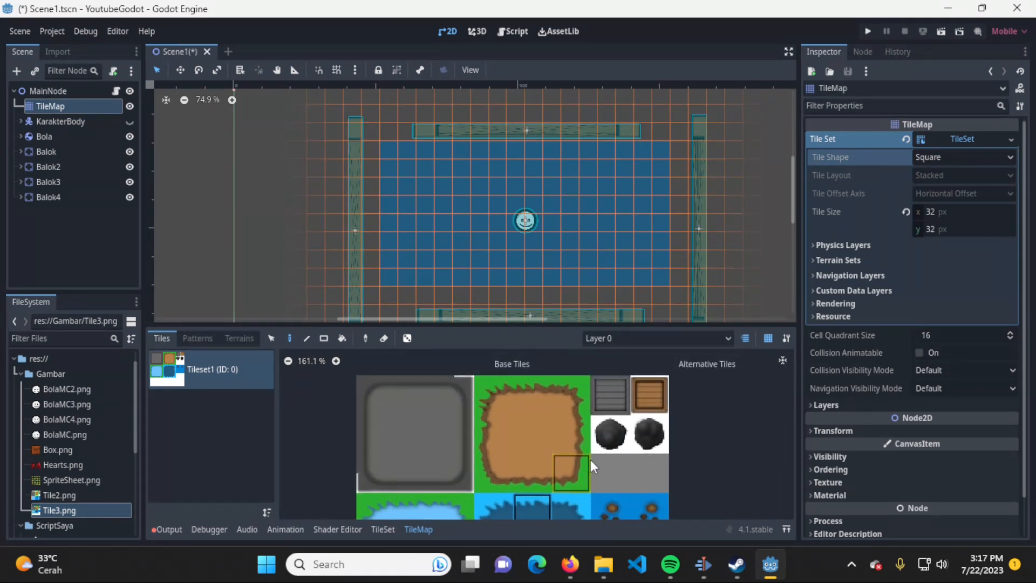
{"action": "left_click_drag", "start_coordinate": [512, 405], "coordinate": [641, 480]}
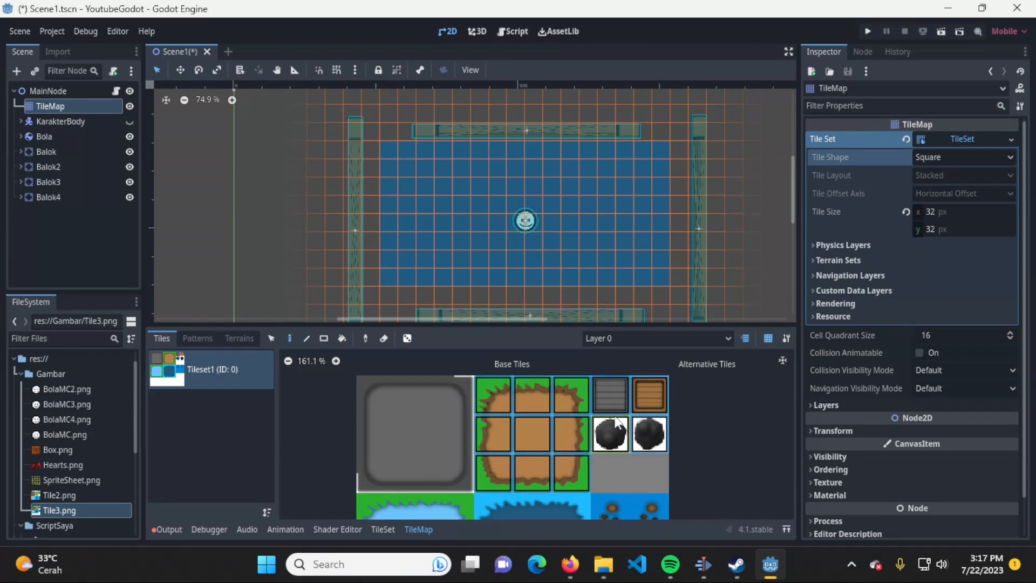
{"action": "left_click", "coordinate": [458, 240]}
{"action": "left_click", "coordinate": [625, 204]}
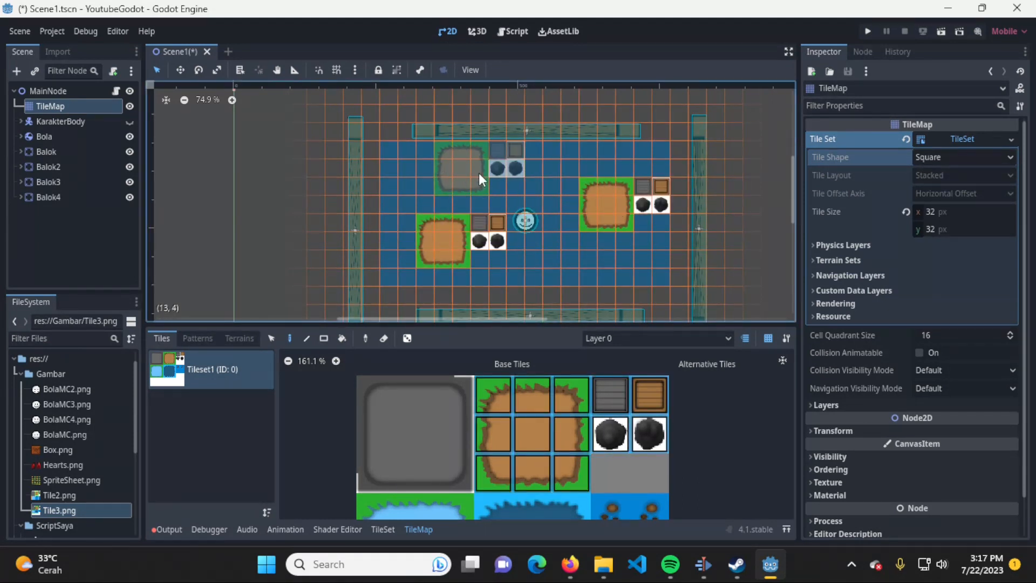
{"action": "left_click", "coordinate": [478, 174]}
{"action": "left_click", "coordinate": [543, 281]}
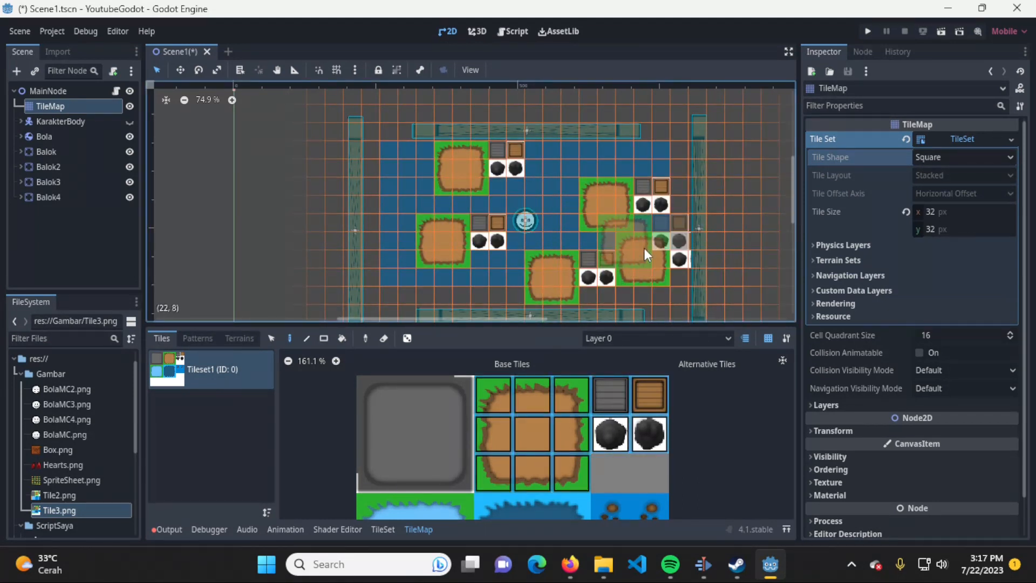
Undo the stamps of the dirt, crate and rock group.
{"action": "key", "text": "ctrl+z"}
{"action": "key", "text": "ctrl+z"}
{"action": "key", "text": "ctrl+z"}
{"action": "key", "text": "ctrl+z"}
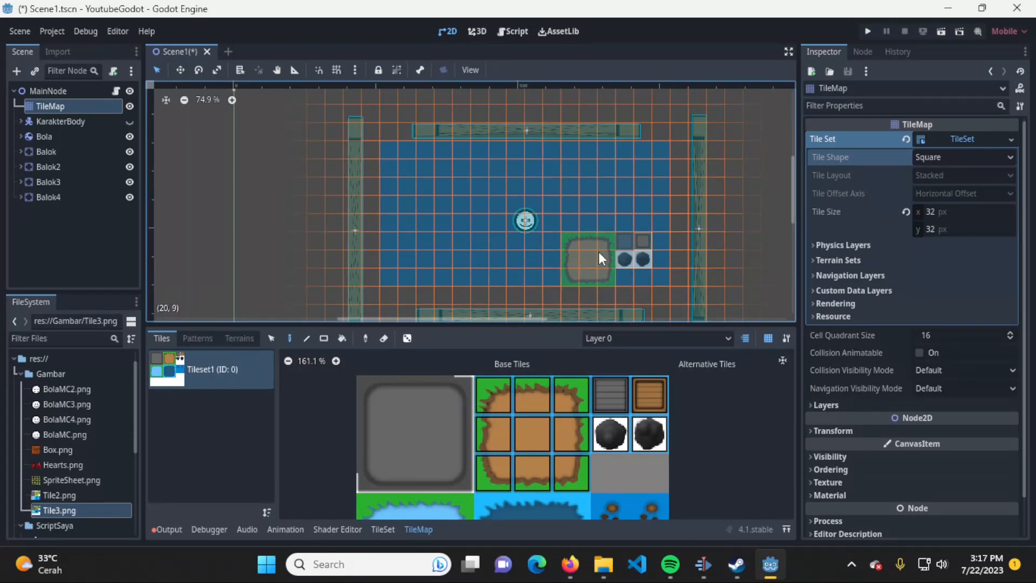
Paint a one-tile-wide border of gray crate tiles around the dark-blue area and test the scene by running the project.
{"action": "left_click", "coordinate": [607, 405]}
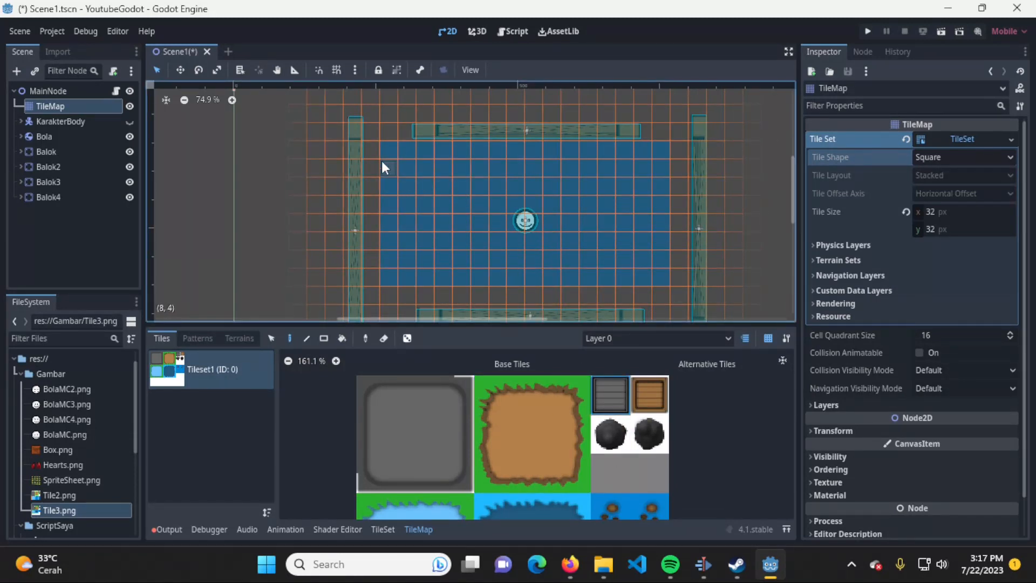
{"action": "mouse_move", "coordinate": [372, 145]}
{"action": "left_mouse_down"}
{"action": "mouse_move", "coordinate": [369, 296]}
{"action": "mouse_move", "coordinate": [674, 302]}
{"action": "mouse_move", "coordinate": [679, 137]}
{"action": "mouse_move", "coordinate": [393, 129]}
{"action": "left_mouse_up"}
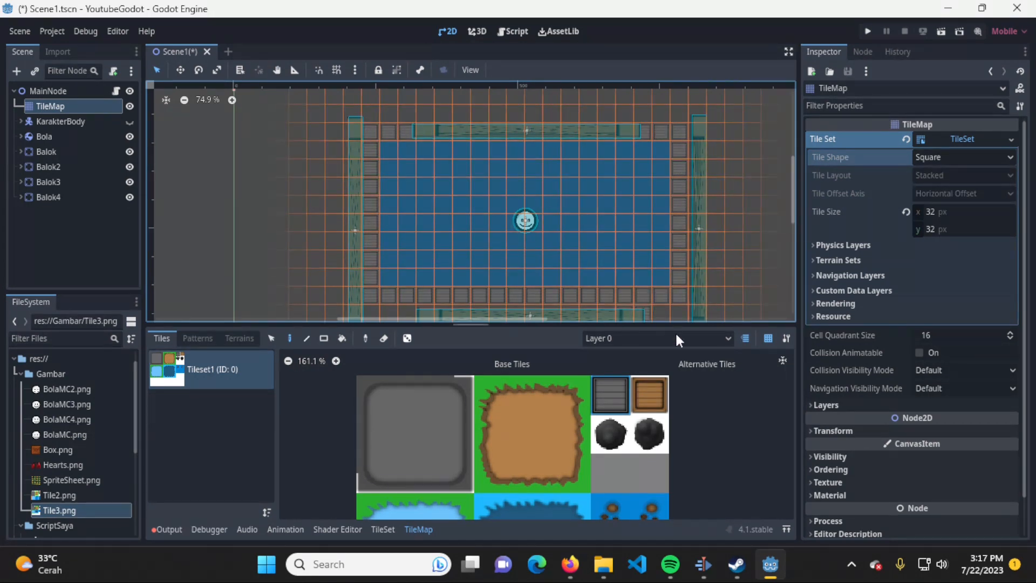
{"action": "left_click", "coordinate": [871, 32]}
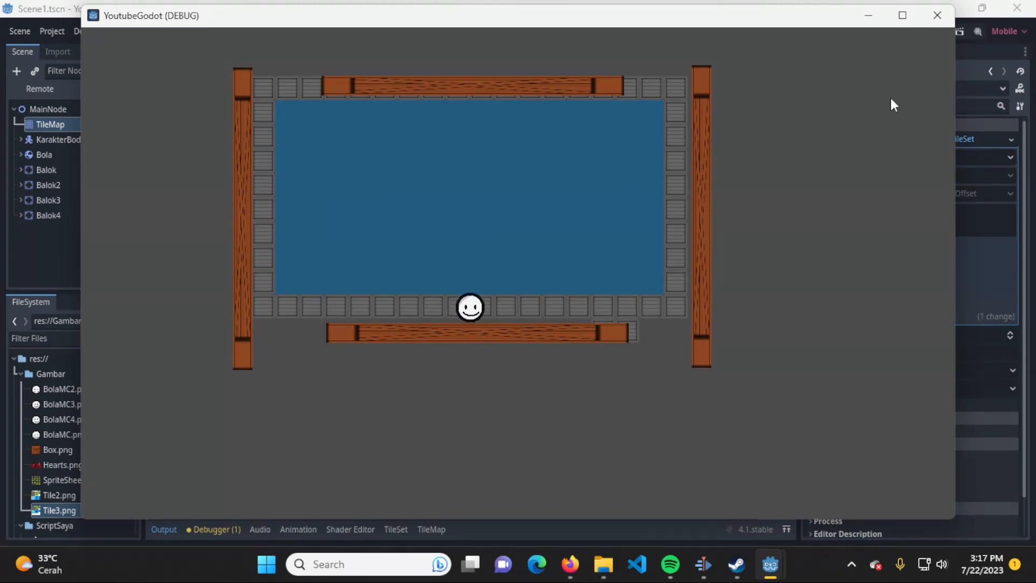
{"action": "left_click", "coordinate": [937, 17]}
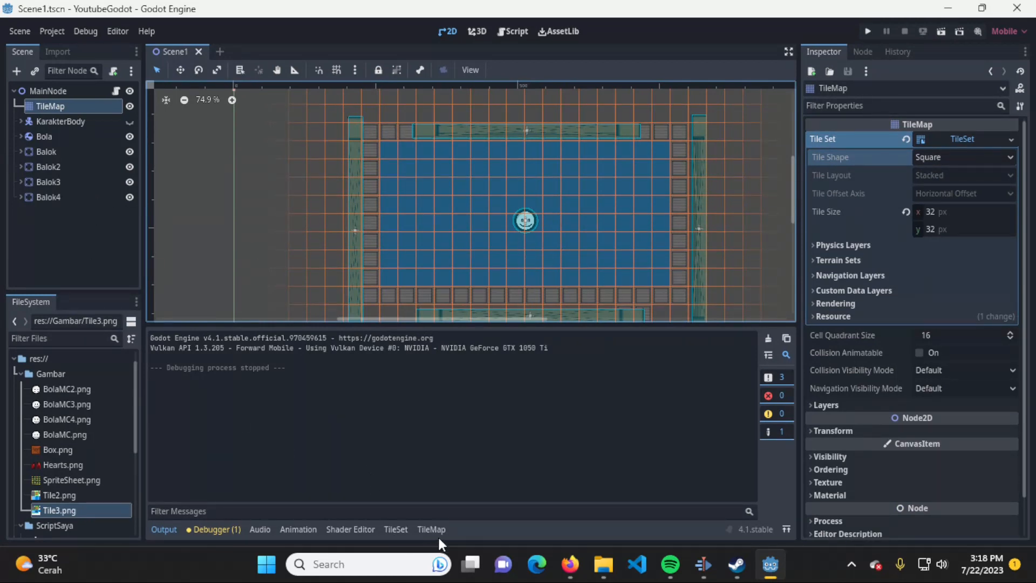
Erase six single tiles in a symmetrical arrangement around the ball in the dark-blue area of the TileMap.
{"action": "left_click", "coordinate": [394, 530]}
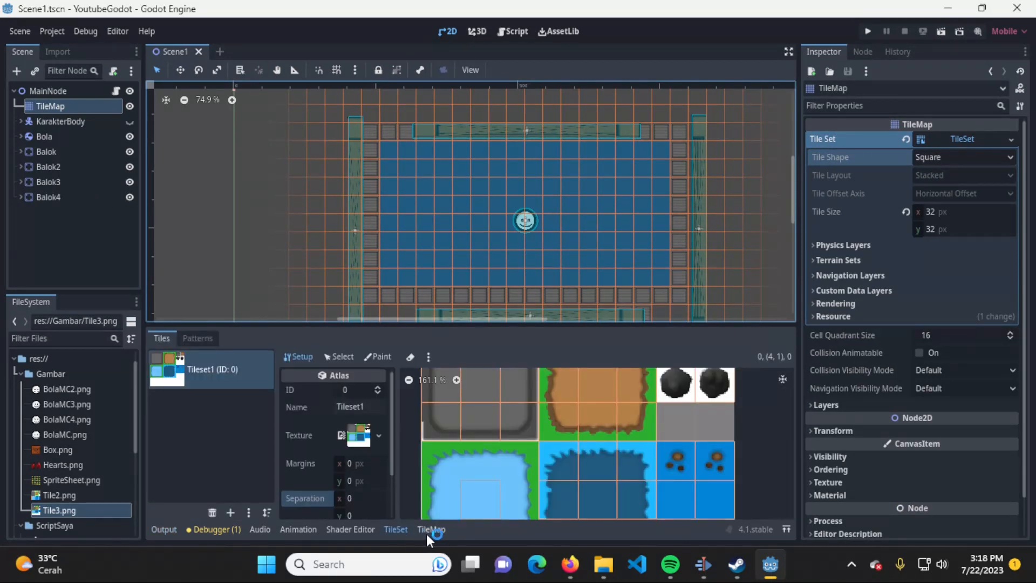
{"action": "left_click", "coordinate": [437, 531]}
{"action": "left_click_drag", "start_coordinate": [517, 326], "coordinate": [514, 285]}
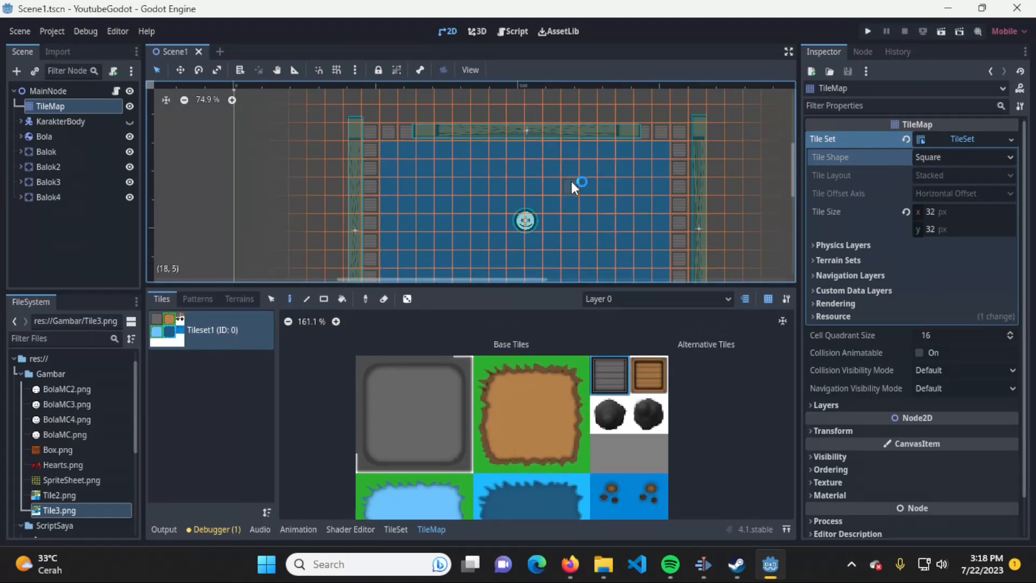
{"action": "left_click", "coordinate": [604, 187]}
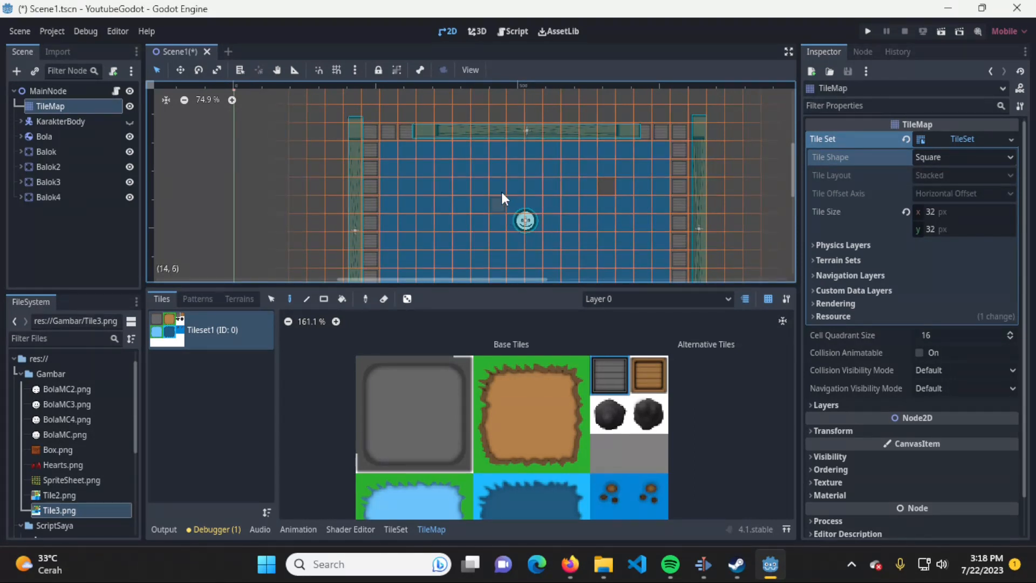
{"action": "right_click", "coordinate": [426, 223]}
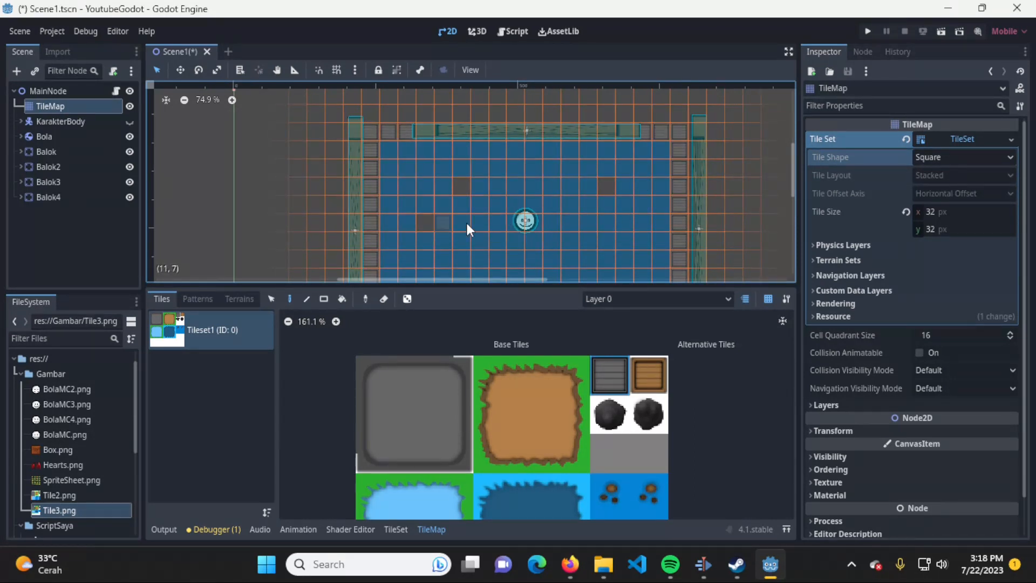
{"action": "right_click", "coordinate": [639, 225]}
{"action": "middle_click_drag", "start_coordinate": [566, 196], "coordinate": [555, 109]}
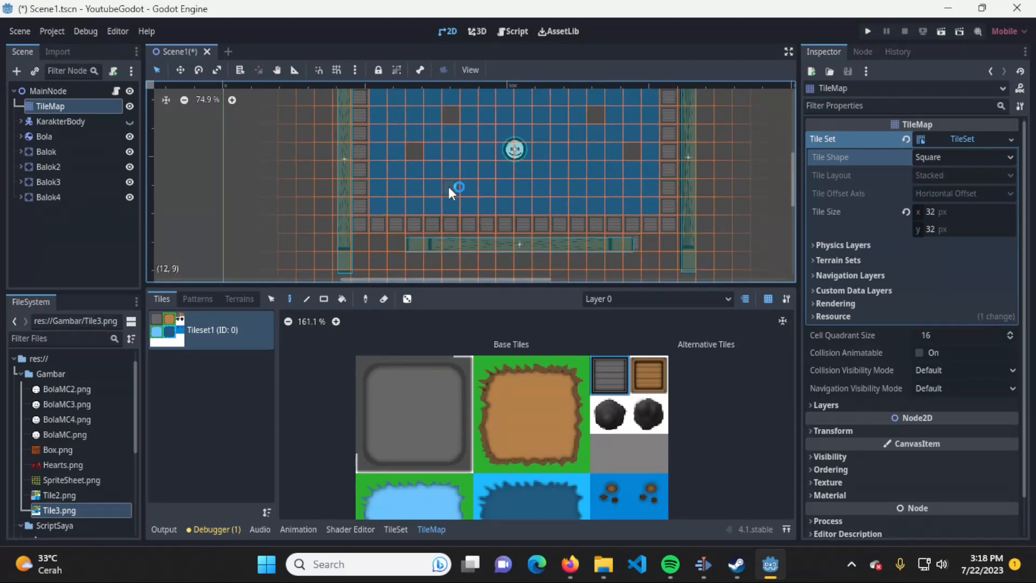
{"action": "middle_click_drag", "start_coordinate": [595, 187], "coordinate": [577, 158]}
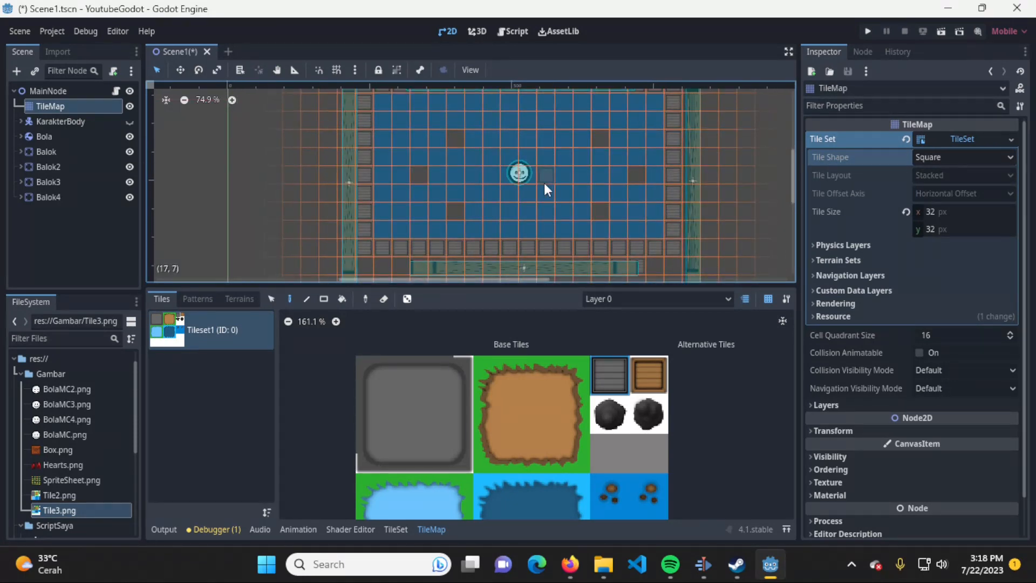
Paint a plus shape of five gray crate tiles on the empty map below the lower beam.
{"action": "scroll", "coordinate": [544, 183], "scroll_direction": "up", "scroll_amount": 2}
{"action": "left_click_drag", "start_coordinate": [324, 290], "coordinate": [232, 326]}
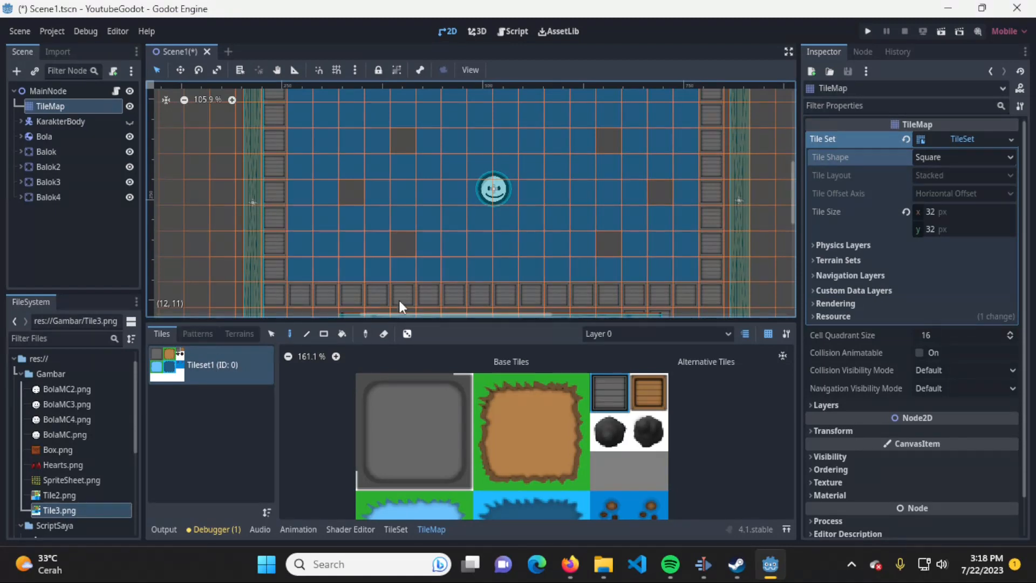
{"action": "middle_click_drag", "start_coordinate": [553, 242], "coordinate": [597, 205]}
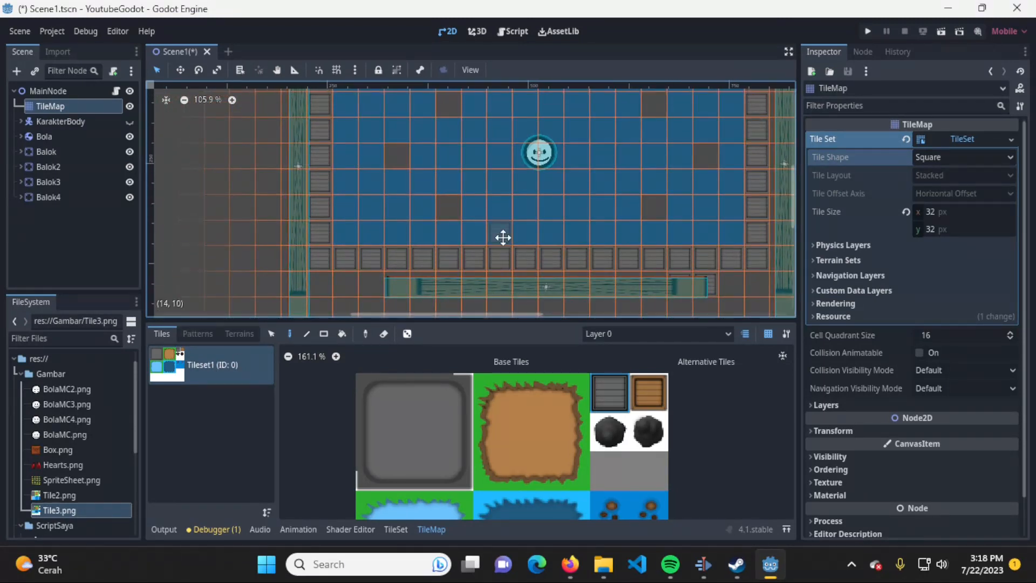
{"action": "middle_click_drag", "start_coordinate": [503, 238], "coordinate": [533, 127]}
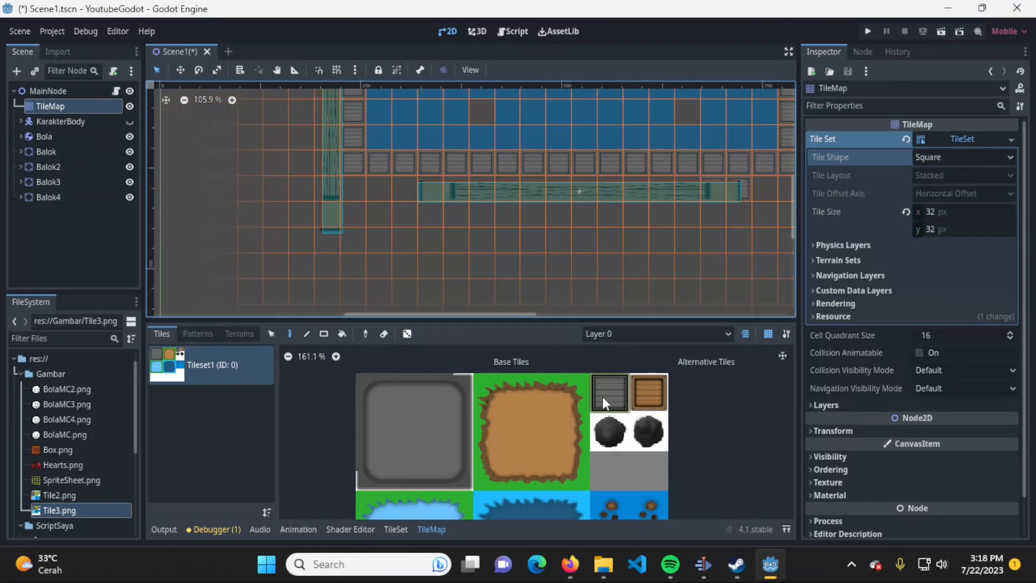
{"action": "left_click", "coordinate": [604, 398]}
{"action": "left_click", "coordinate": [402, 245]}
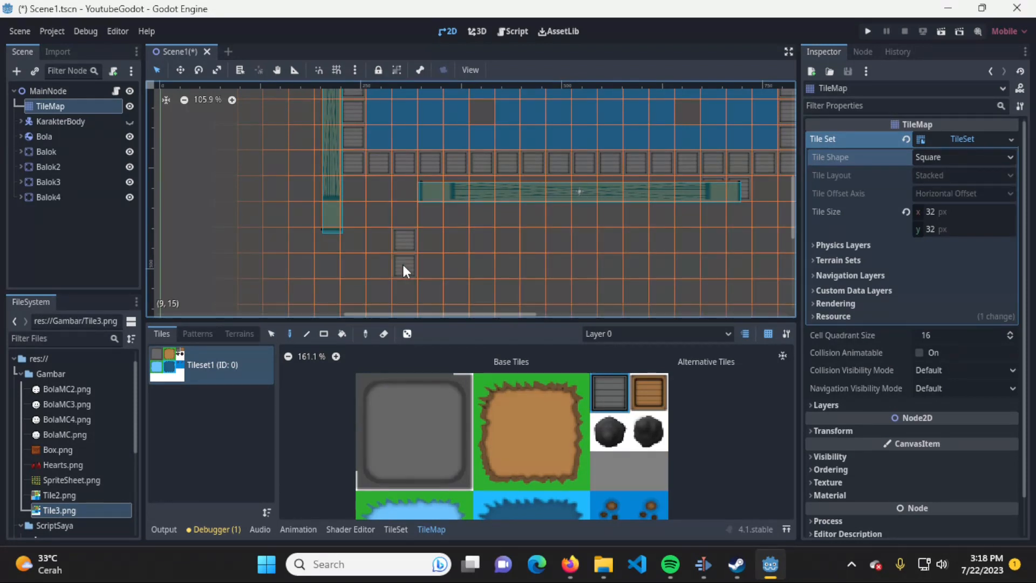
{"action": "left_click", "coordinate": [425, 265]}
{"action": "left_click", "coordinate": [402, 287]}
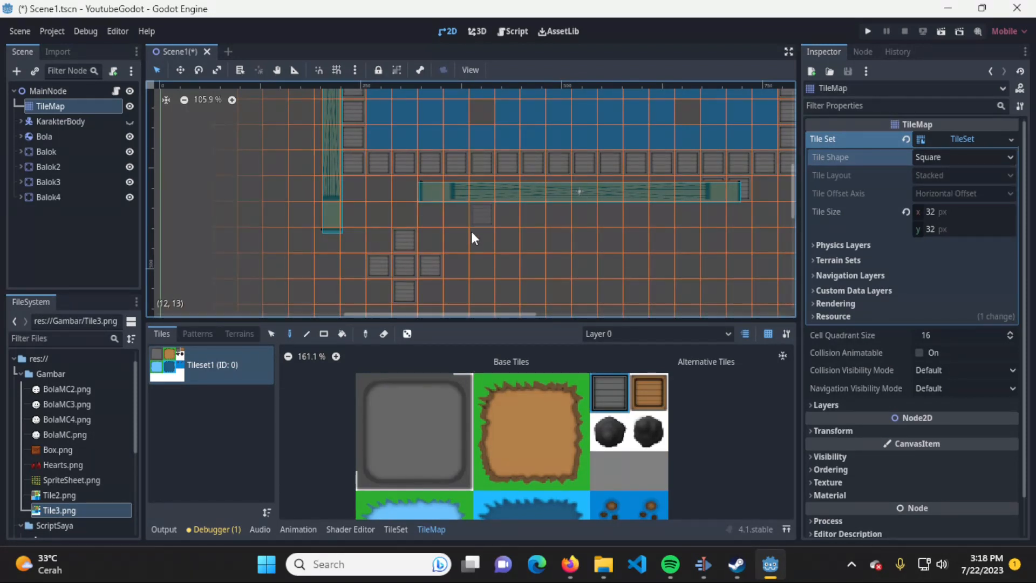
Select the five crate tiles of the plus shape and store them as a TileMap pattern.
{"action": "middle_click_drag", "start_coordinate": [458, 246], "coordinate": [483, 233]}
{"action": "left_click", "coordinate": [271, 333]}
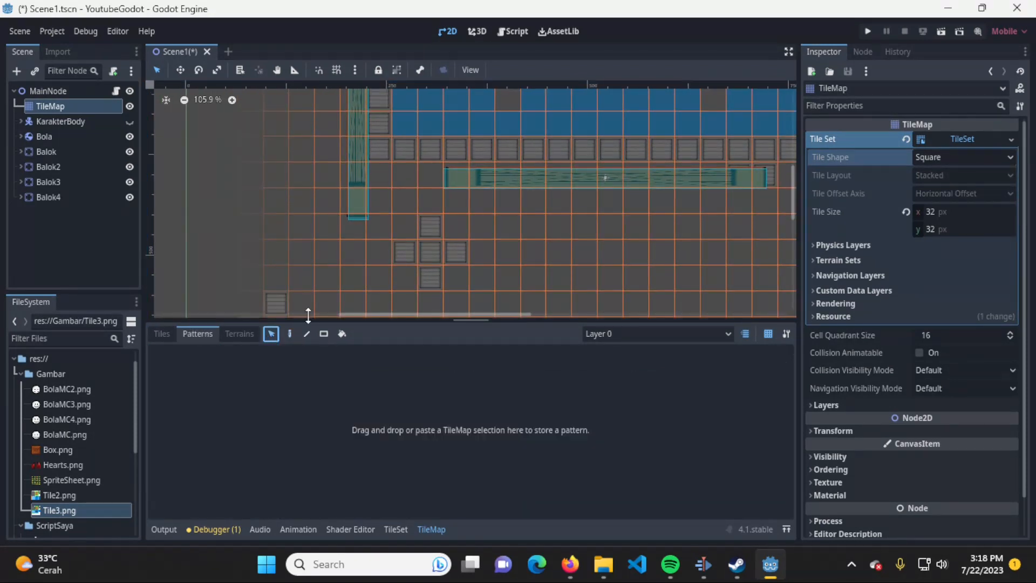
{"action": "left_click", "coordinate": [431, 235], "text": "shift"}
{"action": "left_click", "coordinate": [403, 258], "text": "shift"}
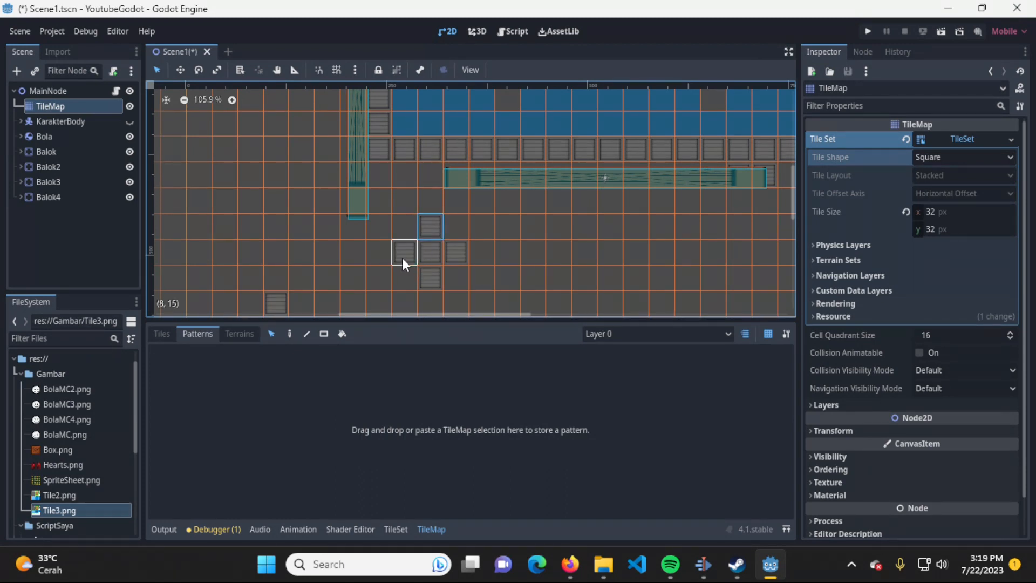
{"action": "left_click", "coordinate": [431, 253], "text": "shift"}
{"action": "left_click", "coordinate": [458, 249], "text": "shift"}
{"action": "left_click", "coordinate": [438, 283], "text": "shift"}
{"action": "left_click_drag", "start_coordinate": [439, 285], "coordinate": [474, 374]}
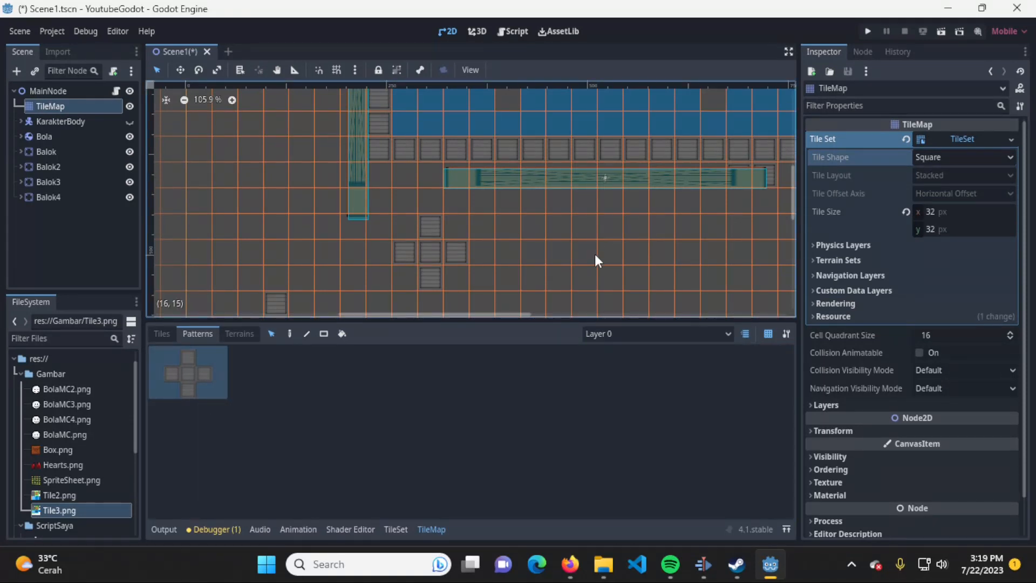
Paint several copies of the stored plus pattern on the empty map below the lower beam.
{"action": "middle_click_drag", "start_coordinate": [579, 224], "coordinate": [518, 255]}
{"action": "middle_click_drag", "start_coordinate": [577, 229], "coordinate": [460, 252]}
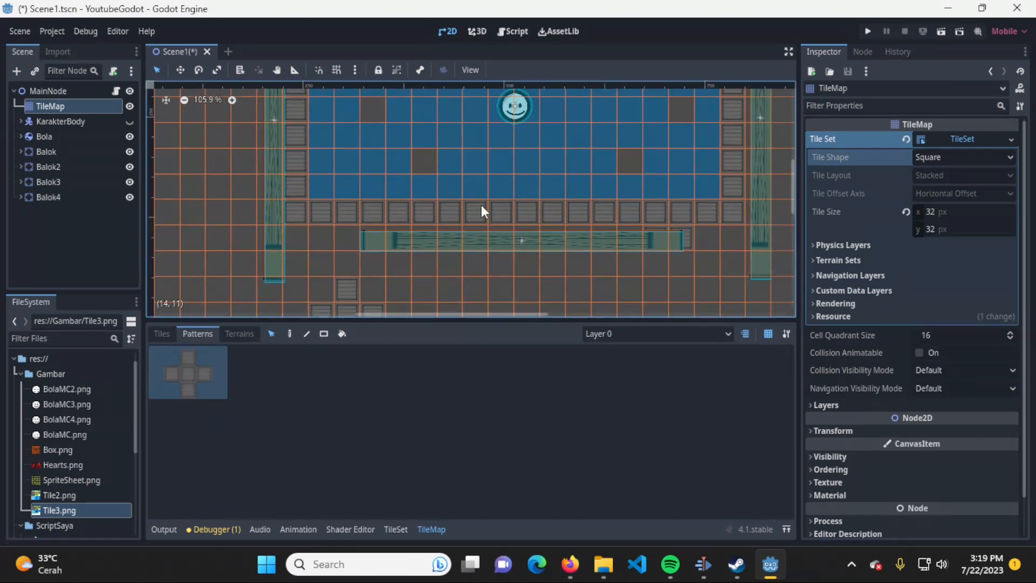
{"action": "left_click", "coordinate": [210, 369]}
{"action": "left_click", "coordinate": [290, 333]}
{"action": "scroll", "coordinate": [486, 241], "scroll_direction": "down", "scroll_amount": 4}
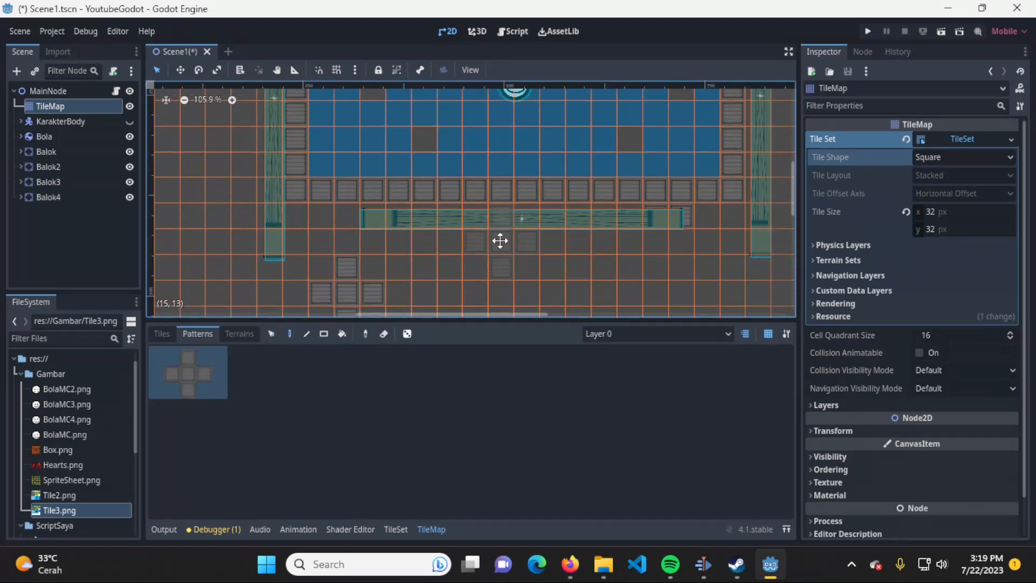
{"action": "left_click", "coordinate": [586, 238]}
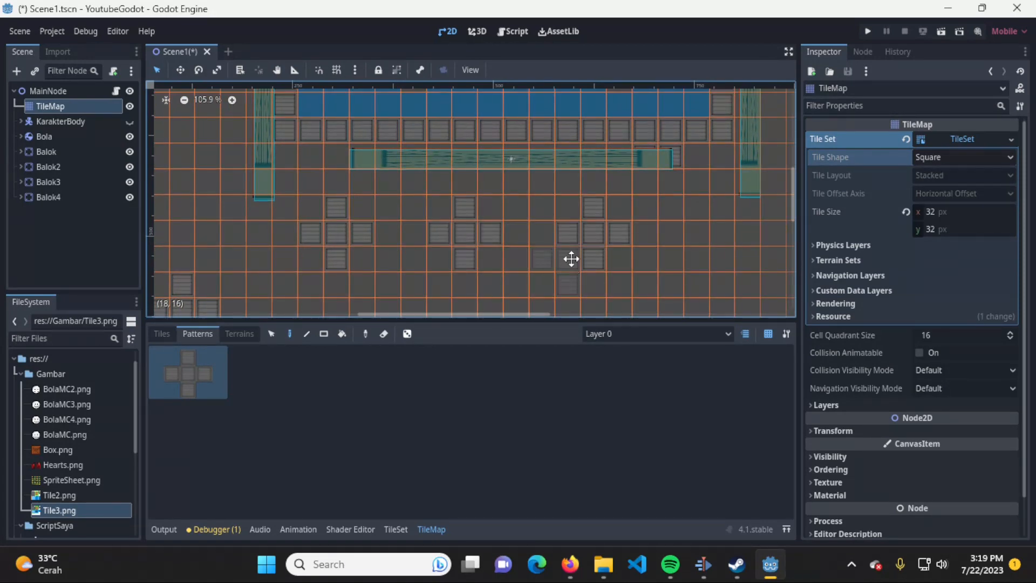
{"action": "scroll", "coordinate": [570, 259], "scroll_direction": "down", "scroll_amount": 3}
{"action": "left_click", "coordinate": [555, 256]}
{"action": "scroll", "coordinate": [664, 264], "scroll_direction": "up", "scroll_amount": 3}
{"action": "scroll", "coordinate": [664, 264], "scroll_direction": "right", "scroll_amount": 5}
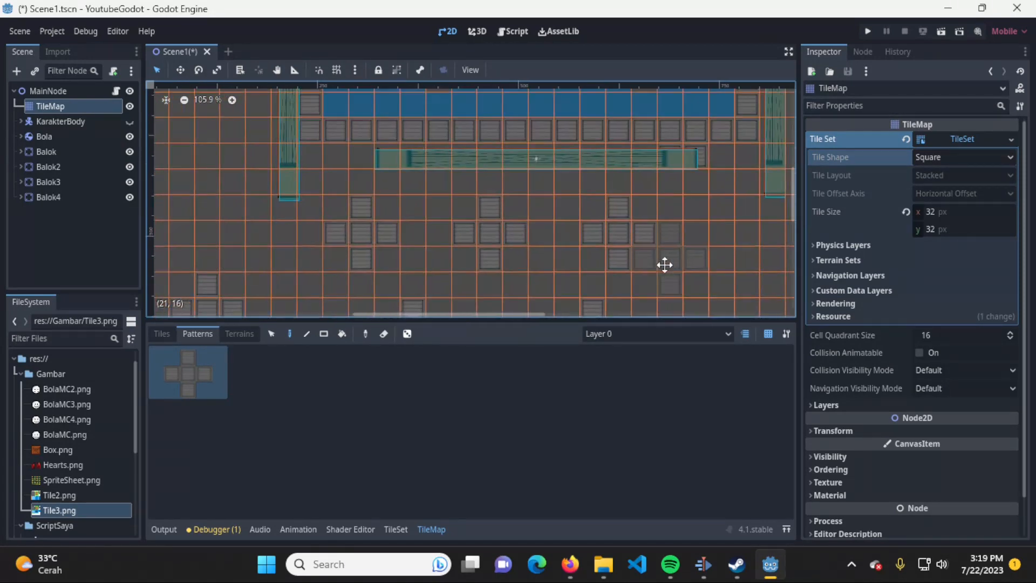
{"action": "scroll", "coordinate": [682, 167], "scroll_direction": "up", "scroll_amount": 8}
{"action": "scroll", "coordinate": [682, 166], "scroll_direction": "right", "scroll_amount": 3}
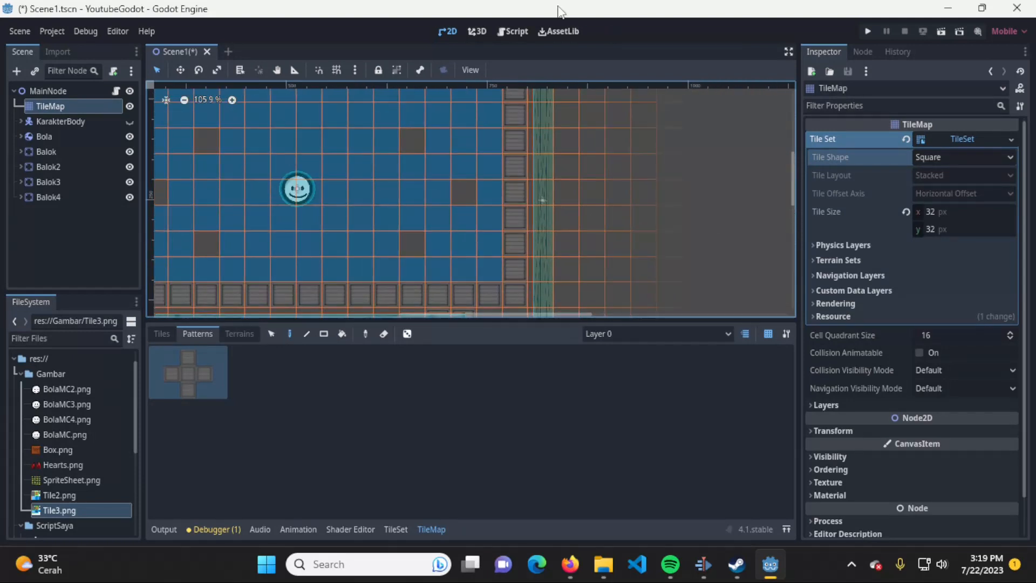
{"action": "scroll", "coordinate": [456, 167], "scroll_direction": "left", "scroll_amount": 8}
{"action": "middle_click_drag", "start_coordinate": [610, 194], "coordinate": [631, 176]}
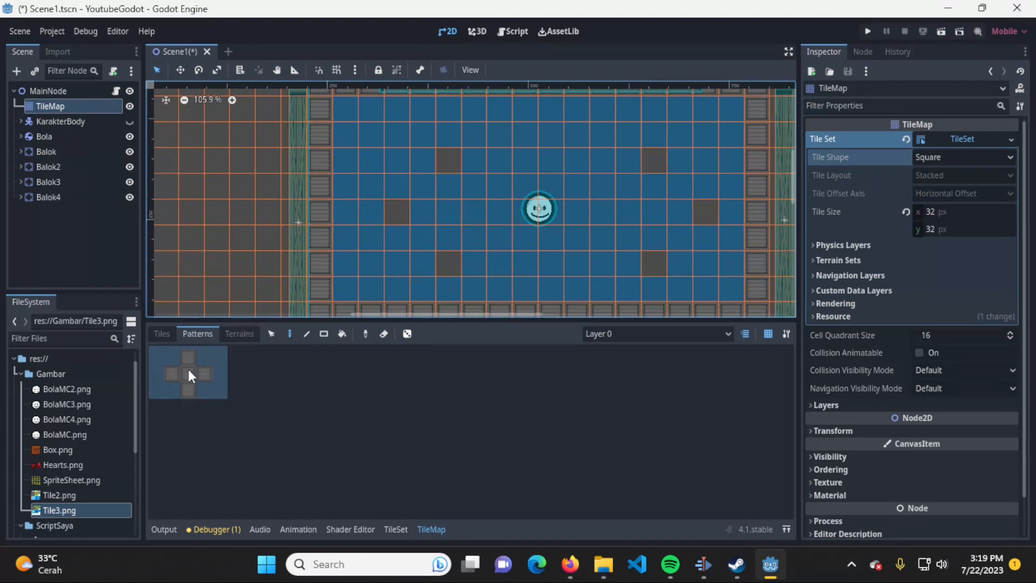
{"action": "left_click", "coordinate": [162, 335]}
{"action": "left_click", "coordinate": [195, 336]}
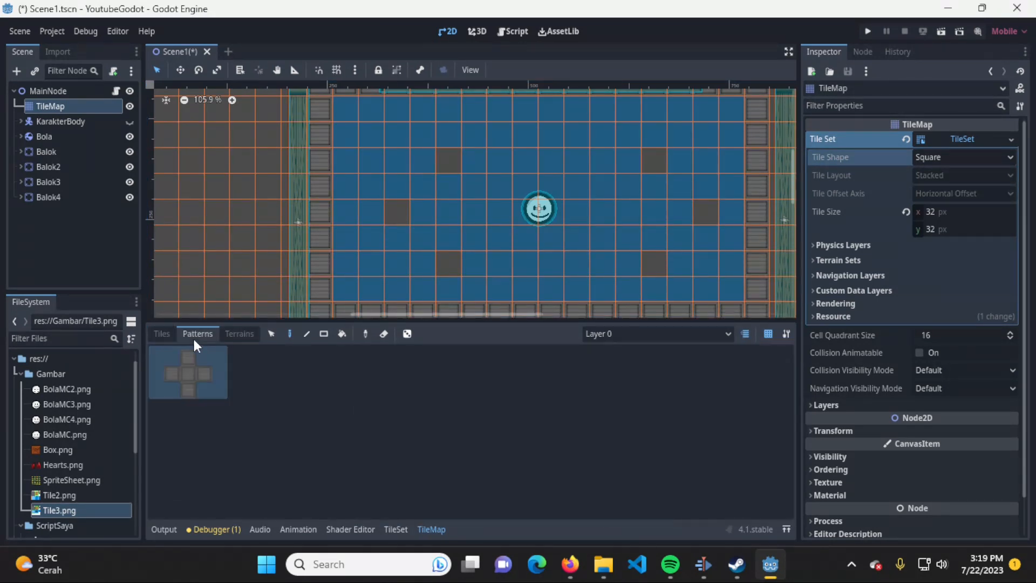
{"action": "left_click", "coordinate": [161, 335]}
{"action": "left_click", "coordinate": [240, 333]}
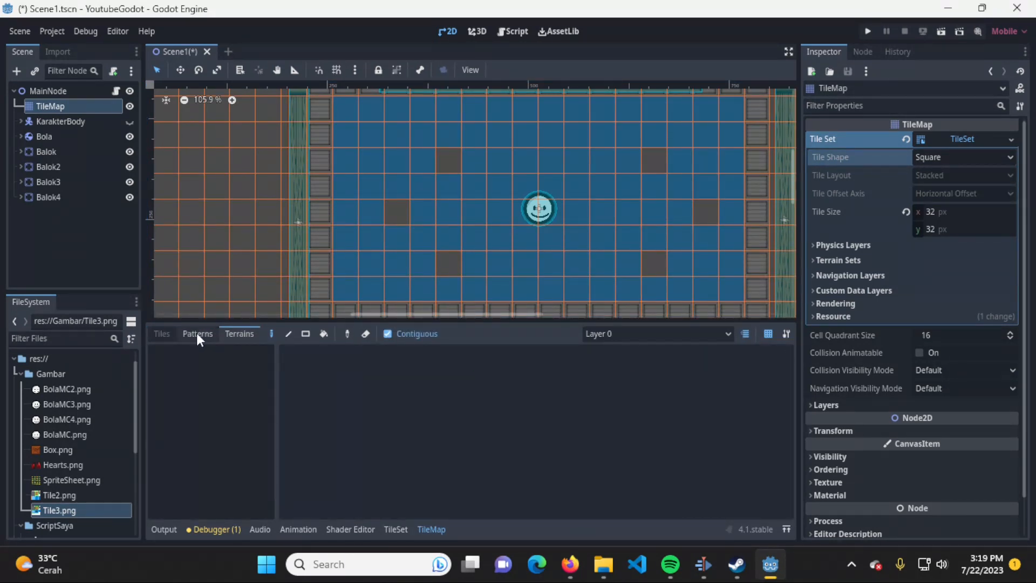
{"action": "left_click", "coordinate": [161, 335]}
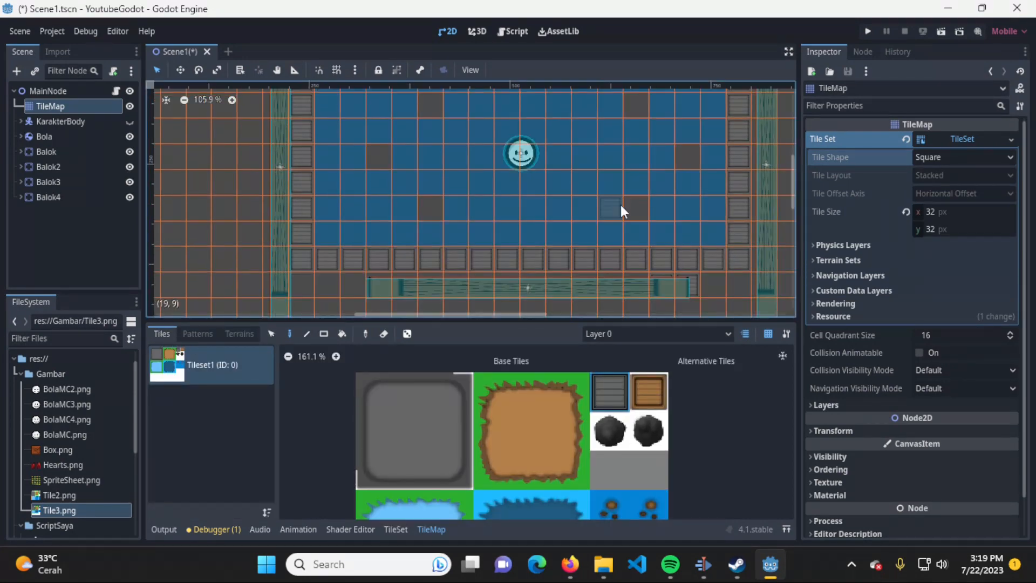
{"action": "middle_click_drag", "start_coordinate": [617, 210], "coordinate": [610, 254]}
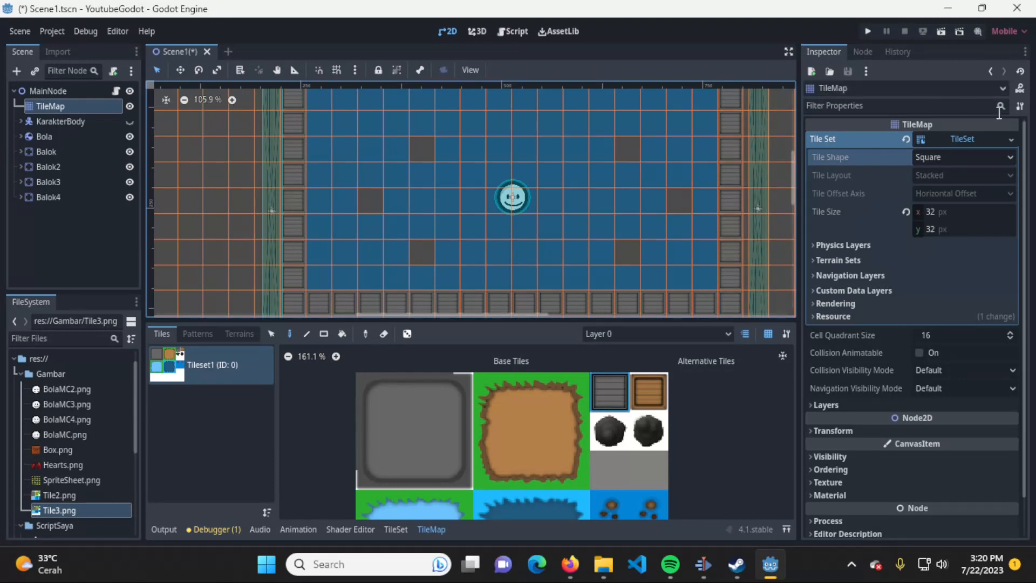
Name the TileMap's existing layer LatarBelakang.
{"action": "left_click", "coordinate": [840, 400]}
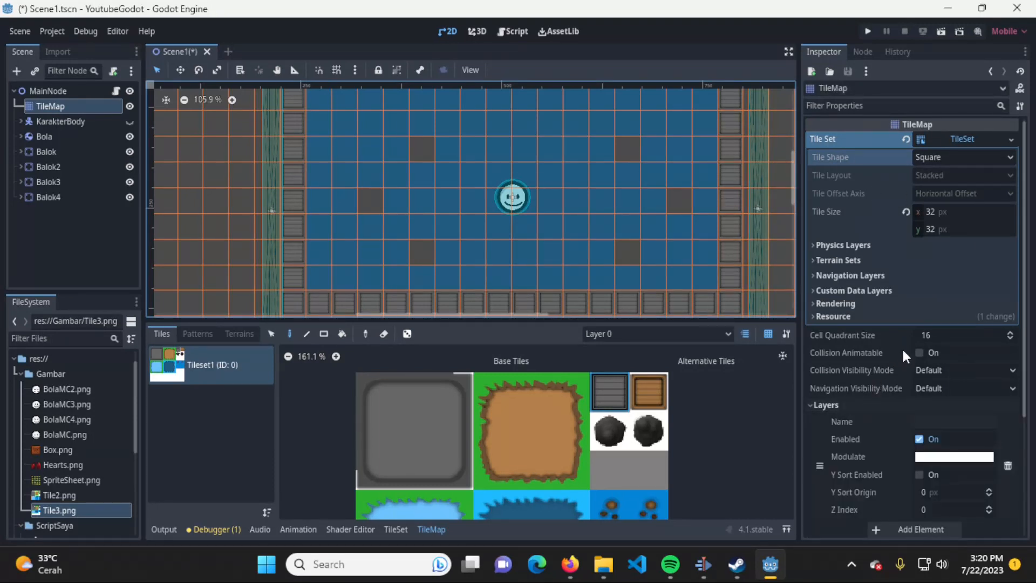
{"action": "scroll", "coordinate": [902, 347], "scroll_direction": "down", "scroll_amount": 3}
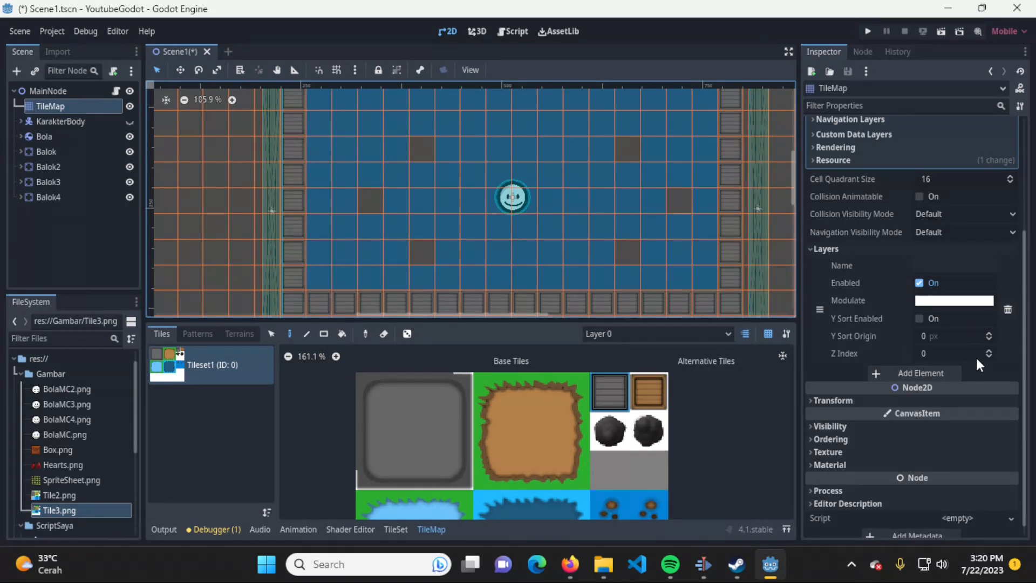
{"action": "left_click", "coordinate": [929, 269]}
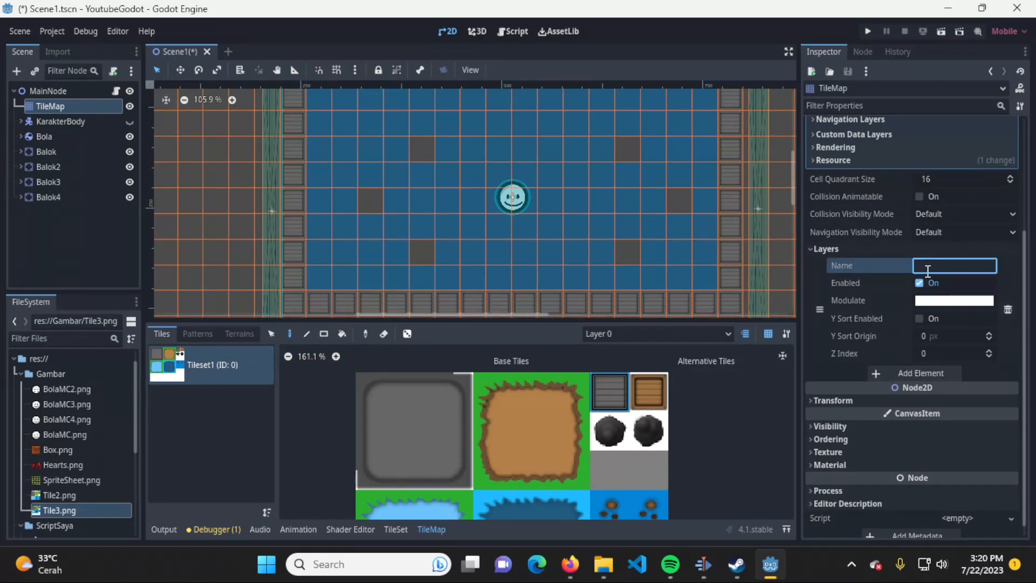
{"action": "type", "text": "LatarBelakang"}
Add a second layer to the TileMap and name it Halangan.
{"action": "left_click", "coordinate": [902, 373]}
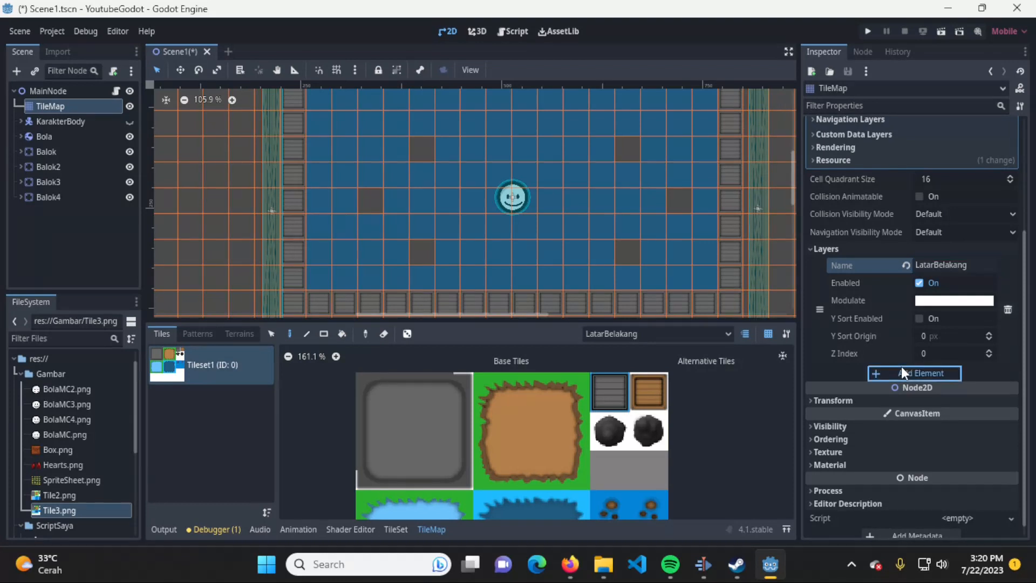
{"action": "left_click", "coordinate": [945, 372]}
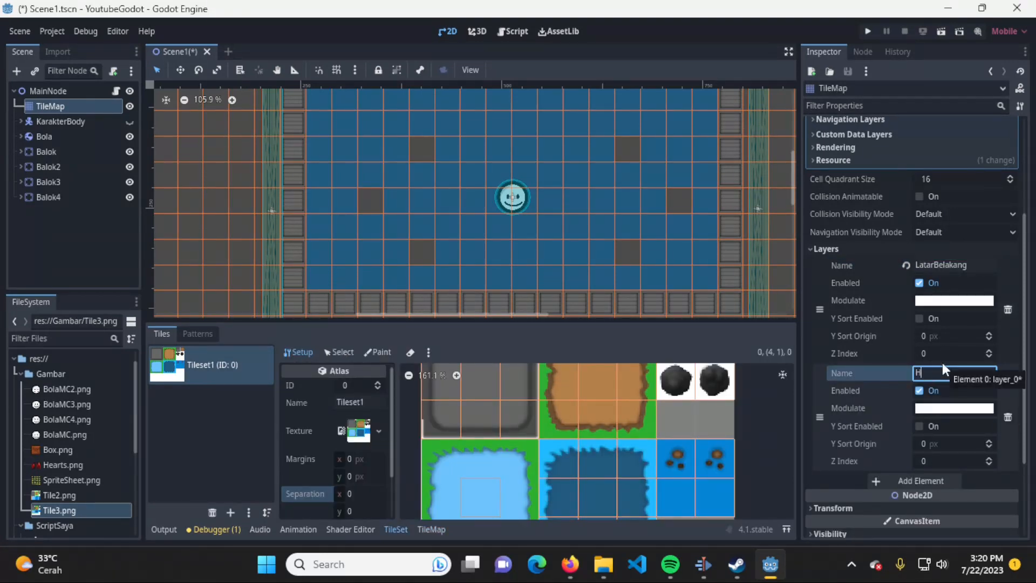
{"action": "type", "text": "Halangan"}
{"action": "key", "text": "Return"}
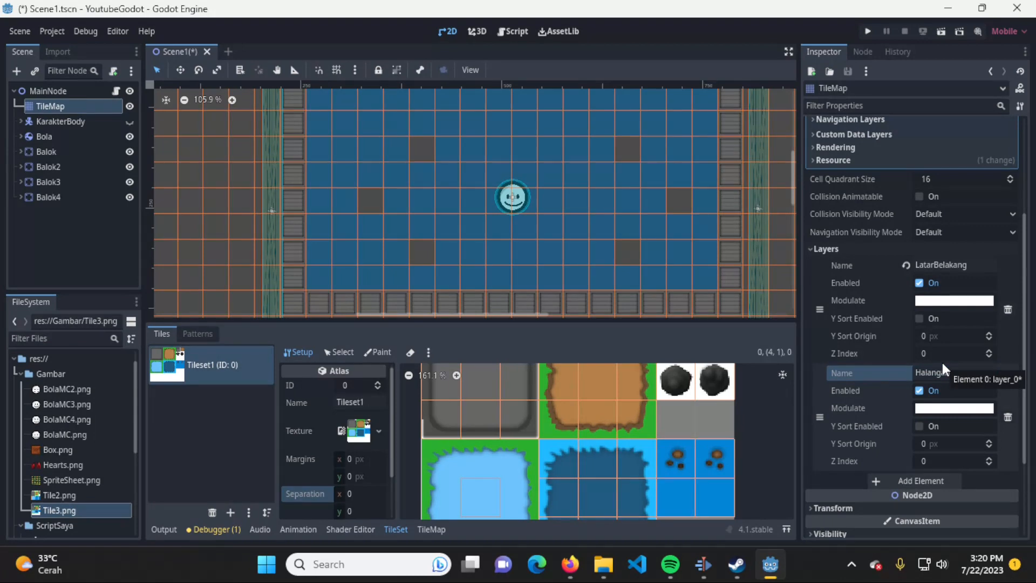
{"action": "left_click", "coordinate": [879, 373]}
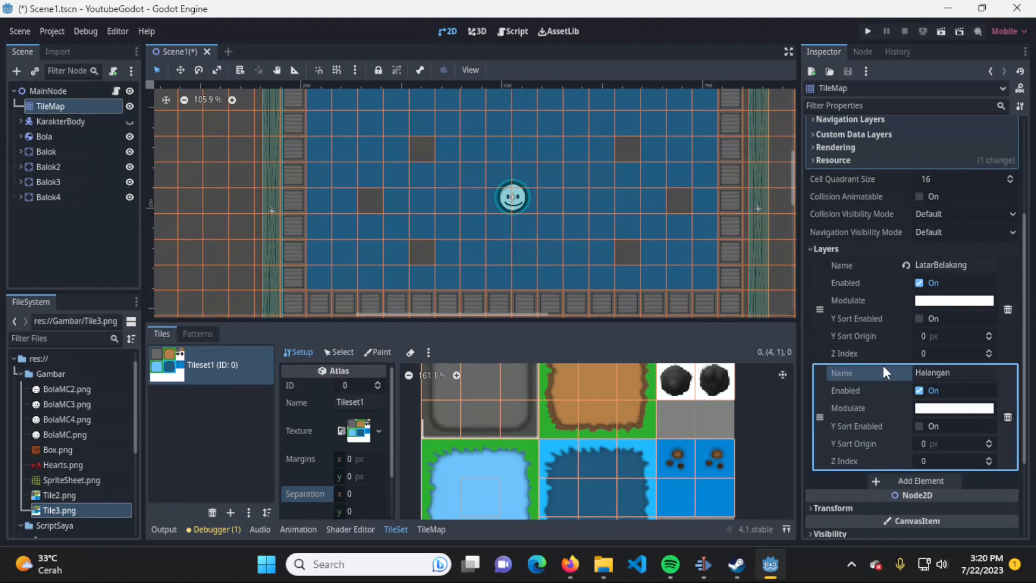
Return to the TileMap editor and make Halangan the active layer for painting.
{"action": "left_click", "coordinate": [442, 531]}
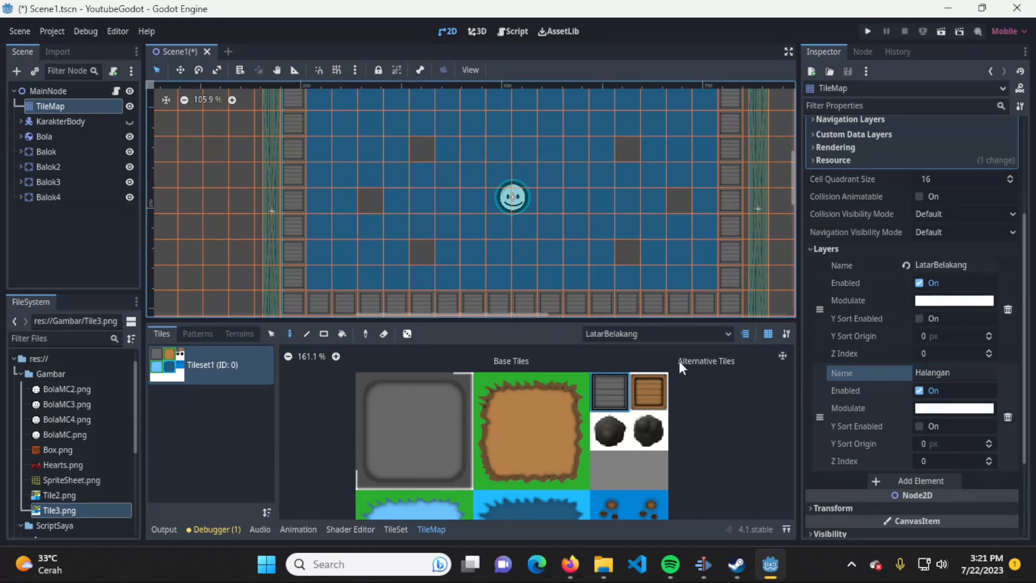
{"action": "left_click", "coordinate": [681, 332]}
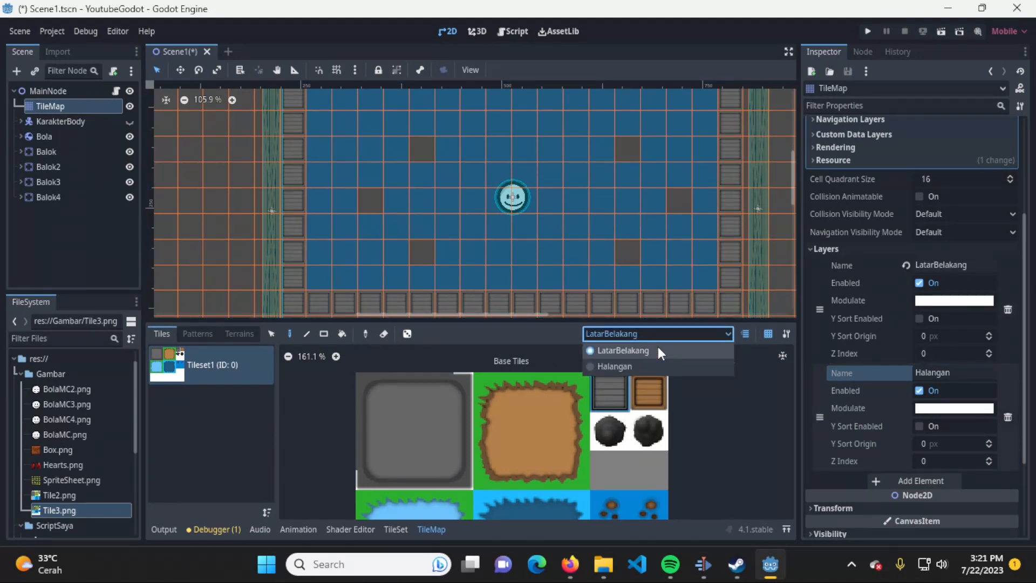
{"action": "left_click", "coordinate": [652, 366]}
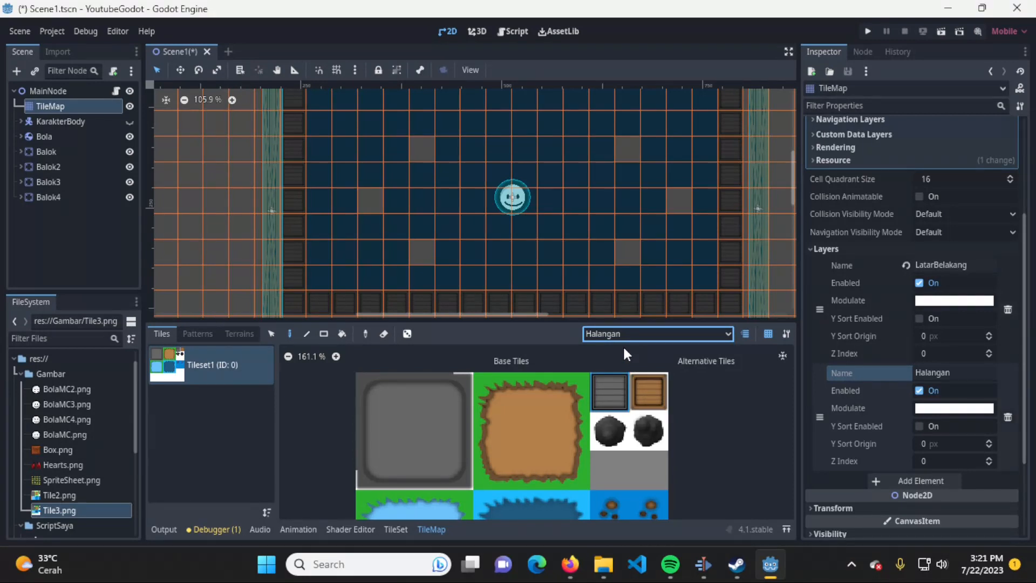
Paint eight single dark rock tiles around the ball on the Halangan layer, inside the crate border.
{"action": "middle_click_drag", "start_coordinate": [527, 227], "coordinate": [542, 271]}
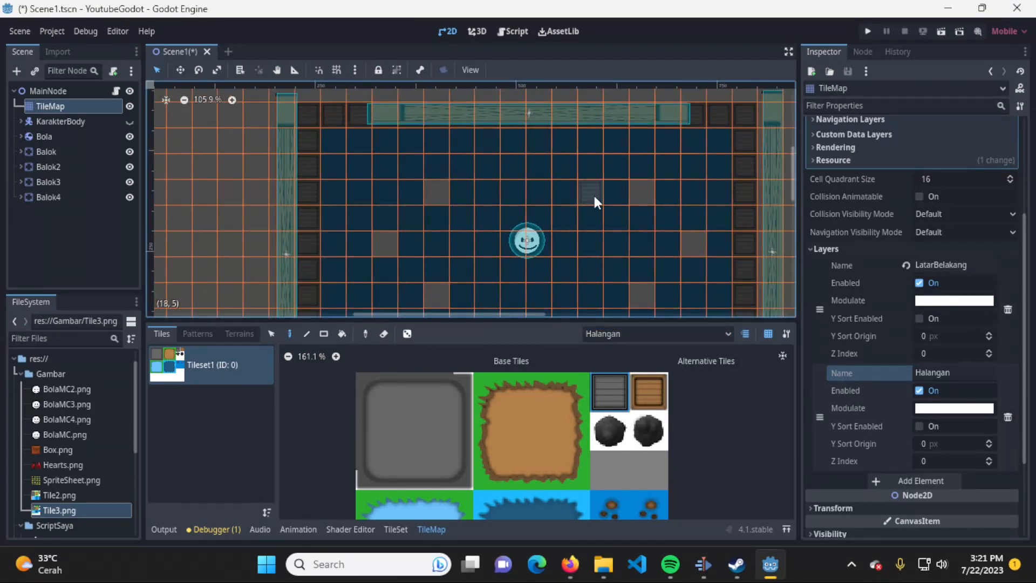
{"action": "middle_click_drag", "start_coordinate": [573, 146], "coordinate": [575, 164]}
{"action": "middle_click_drag", "start_coordinate": [591, 205], "coordinate": [588, 157]}
{"action": "left_click", "coordinate": [610, 437]}
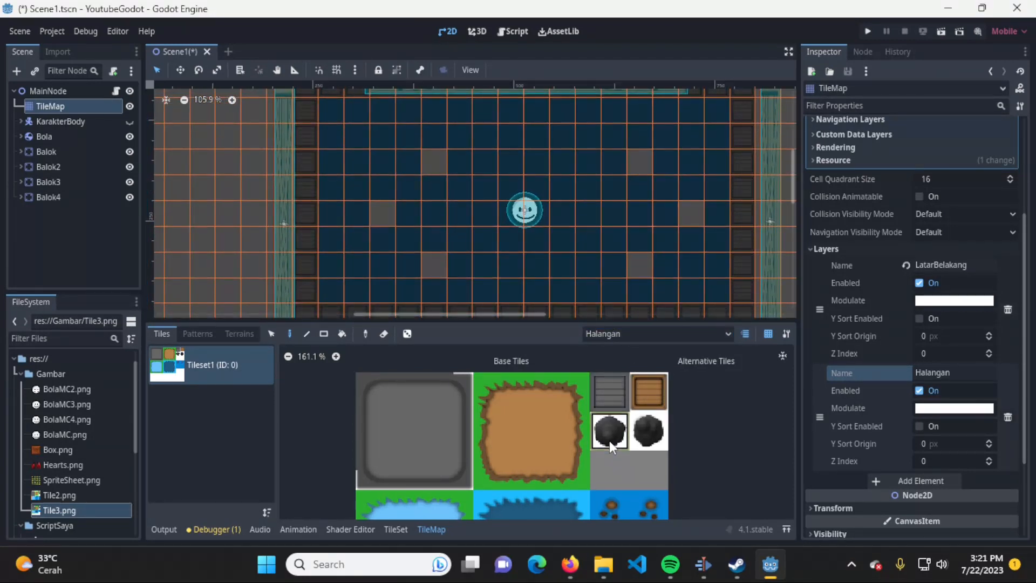
{"action": "left_click", "coordinate": [468, 246]}
{"action": "left_click", "coordinate": [626, 242]}
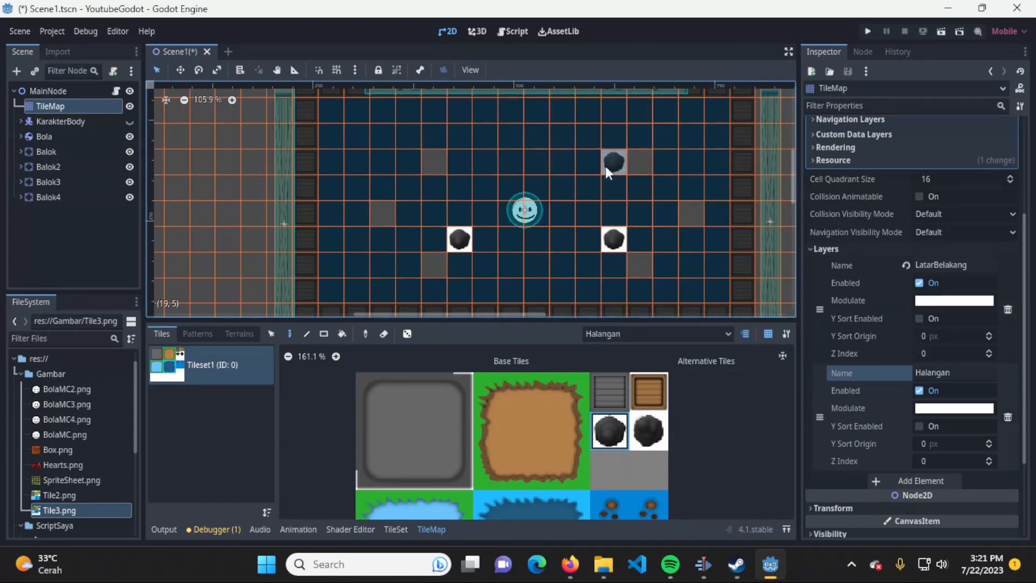
{"action": "left_click", "coordinate": [605, 166]}
{"action": "left_click", "coordinate": [454, 165]}
{"action": "left_click", "coordinate": [543, 273]}
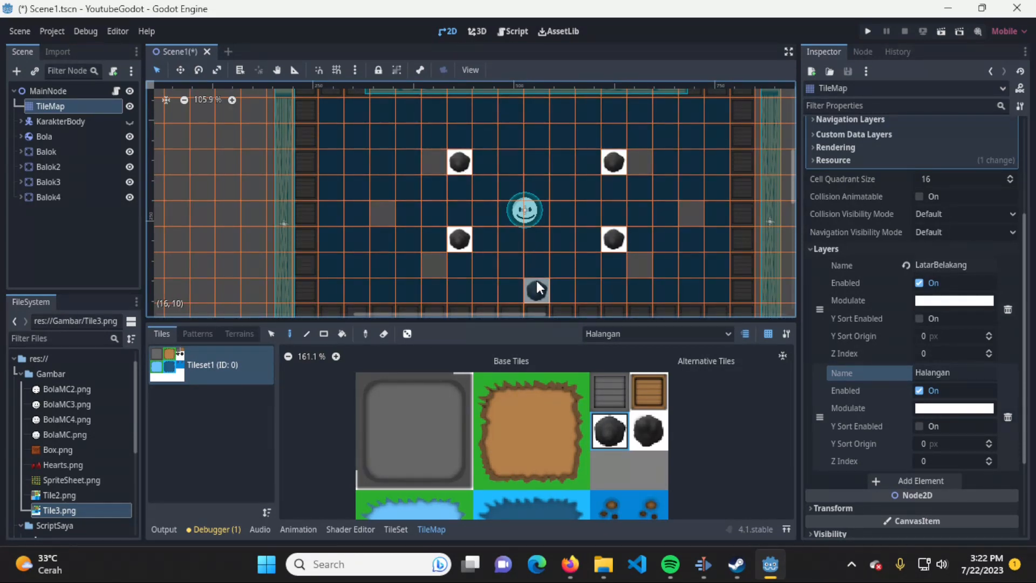
{"action": "left_click", "coordinate": [544, 131]}
{"action": "scroll", "coordinate": [610, 238], "scroll_direction": "left", "scroll_amount": 3}
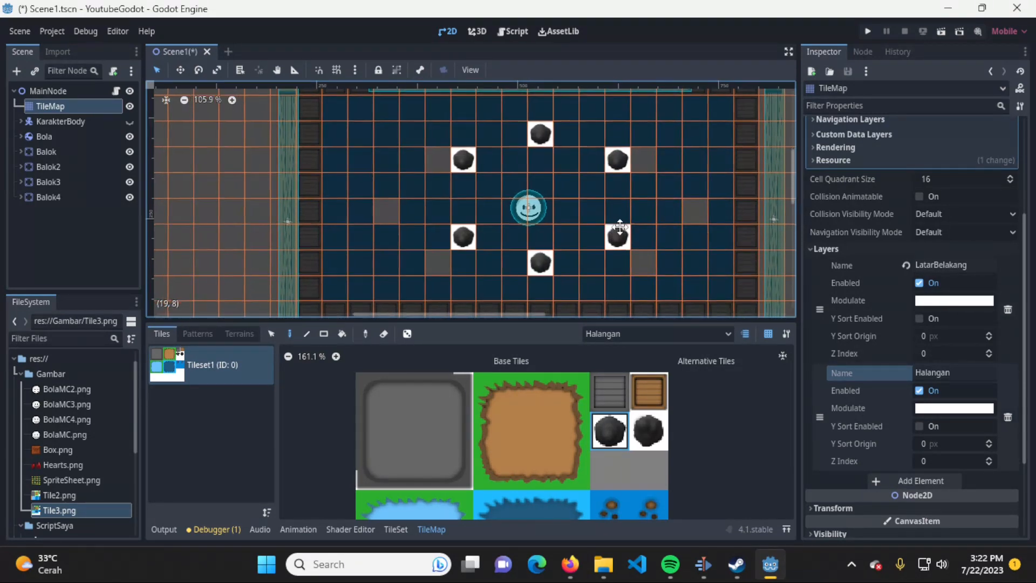
{"action": "scroll", "coordinate": [625, 200], "scroll_direction": "right", "scroll_amount": 4}
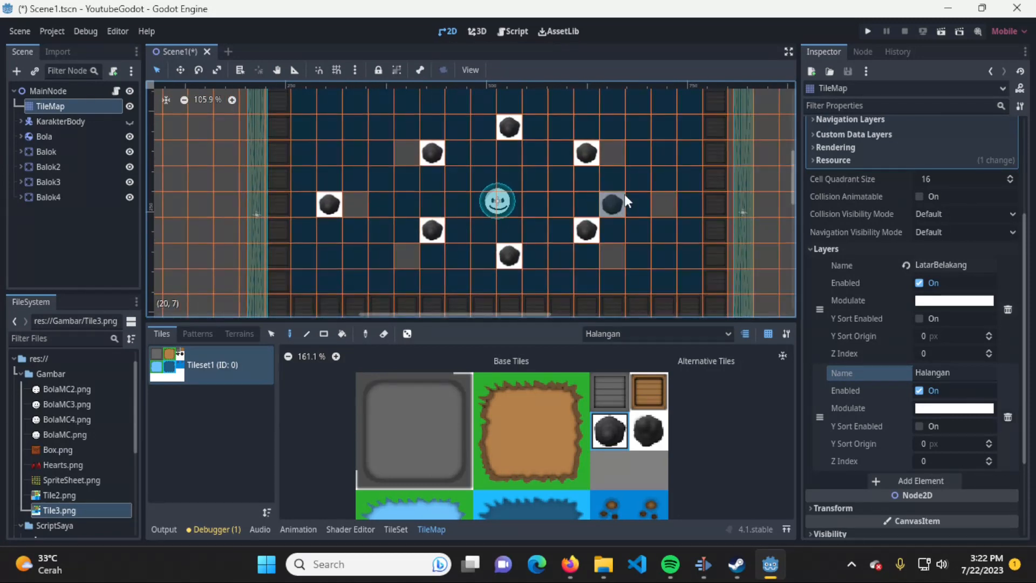
{"action": "left_click", "coordinate": [695, 210]}
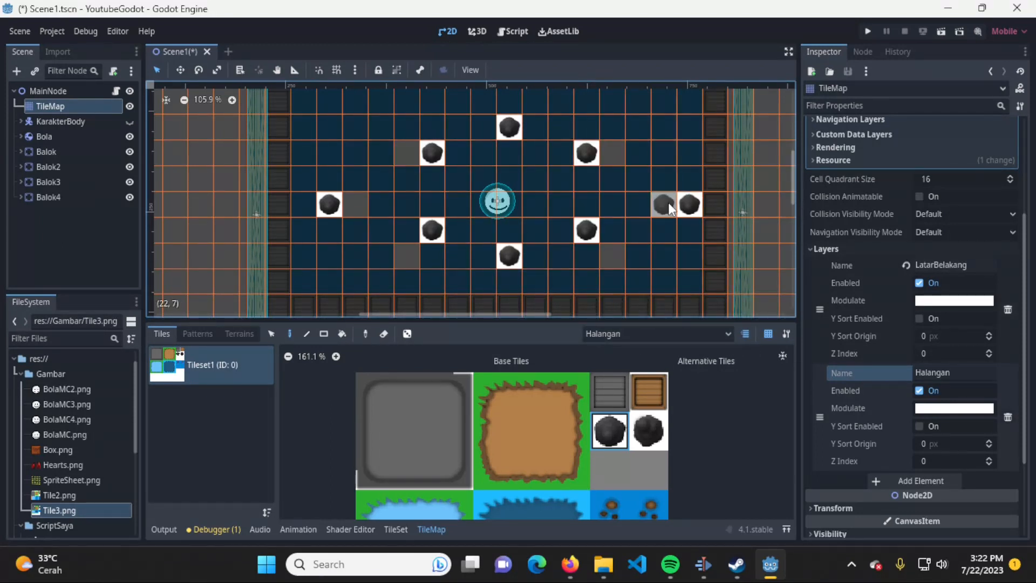
Switch the active TileMap layer back to LatarBelakang.
{"action": "left_click", "coordinate": [645, 332]}
{"action": "left_click", "coordinate": [644, 349]}
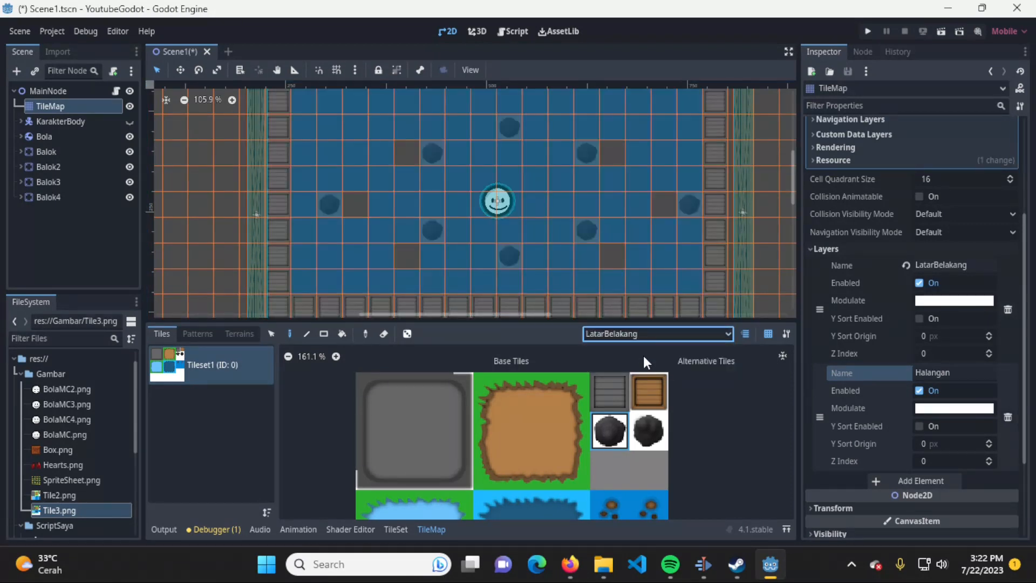
Select MainNode to view the layered map without the tile grid, and save the scene.
{"action": "left_click", "coordinate": [61, 90]}
{"action": "middle_click_drag", "start_coordinate": [527, 225], "coordinate": [560, 289]}
{"action": "scroll", "coordinate": [640, 307], "scroll_direction": "up", "scroll_amount": 3}
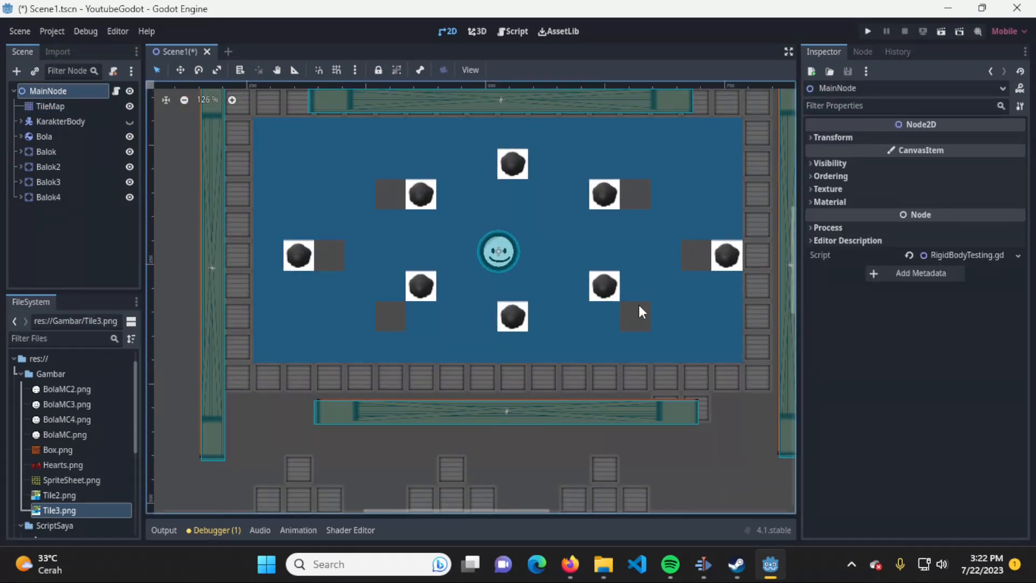
{"action": "scroll", "coordinate": [639, 305], "scroll_direction": "up", "scroll_amount": 1}
{"action": "key", "text": "ctrl+s"}
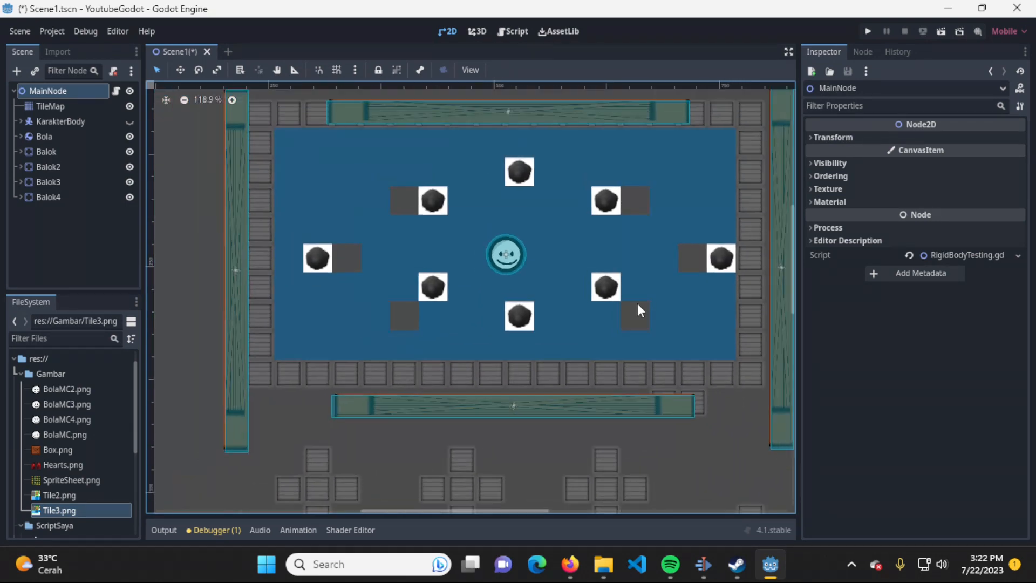